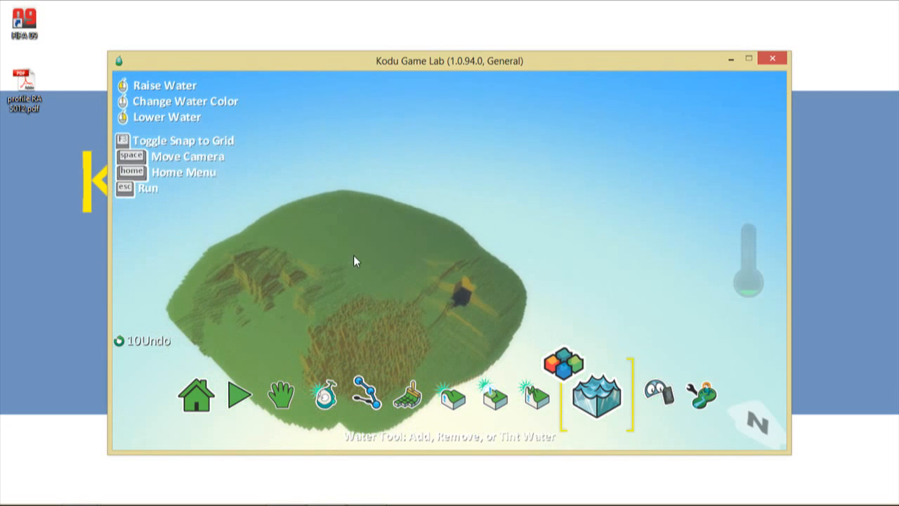
- Flood the island's upper half with water, remove it again, and try the terrain tools
left_click(359, 252)
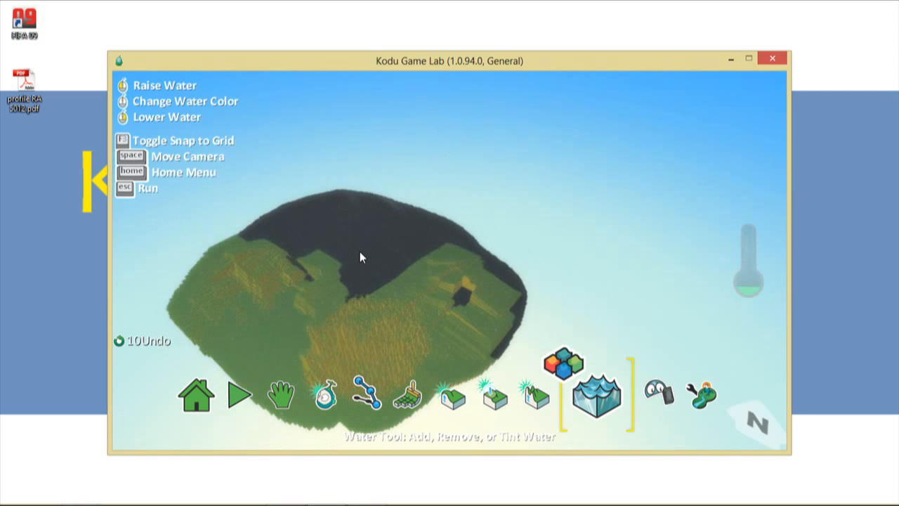
right_click(359, 252)
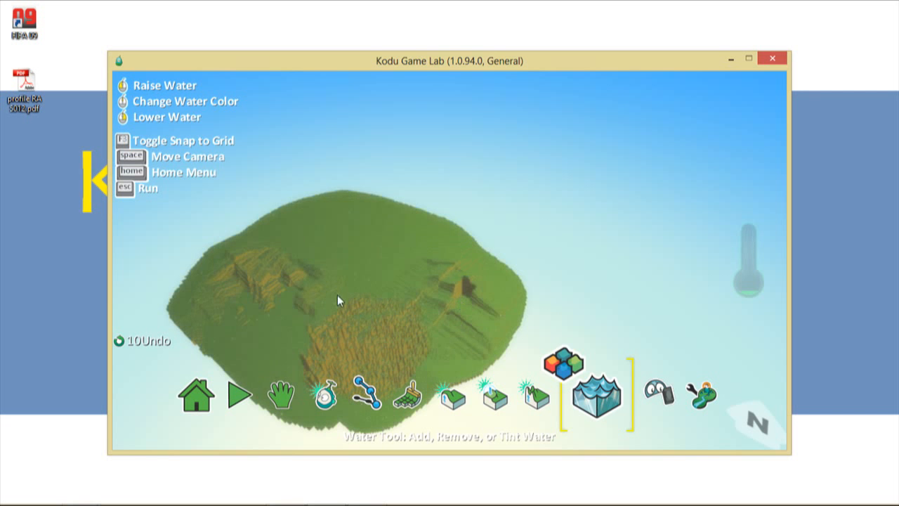
left_click(409, 383)
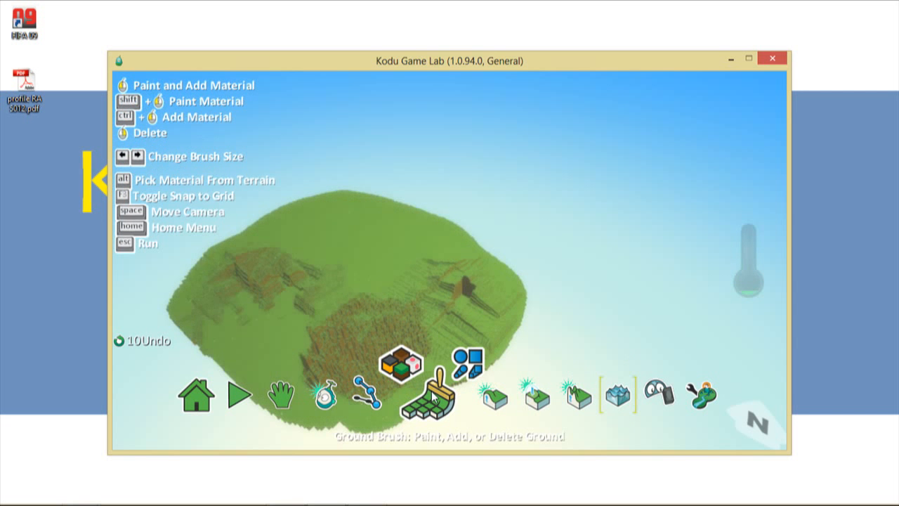
left_click(490, 401)
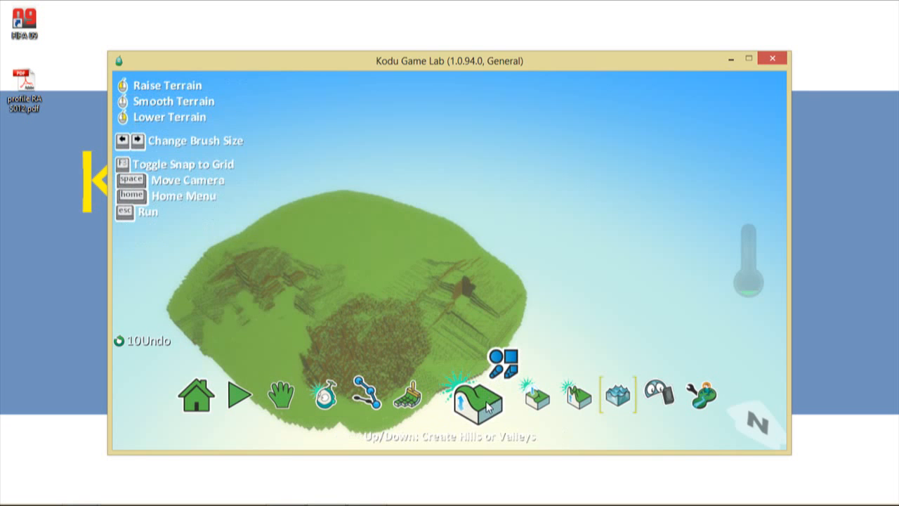
- Start a new empty world, discarding the old island's unsaved changes
left_click(210, 405)
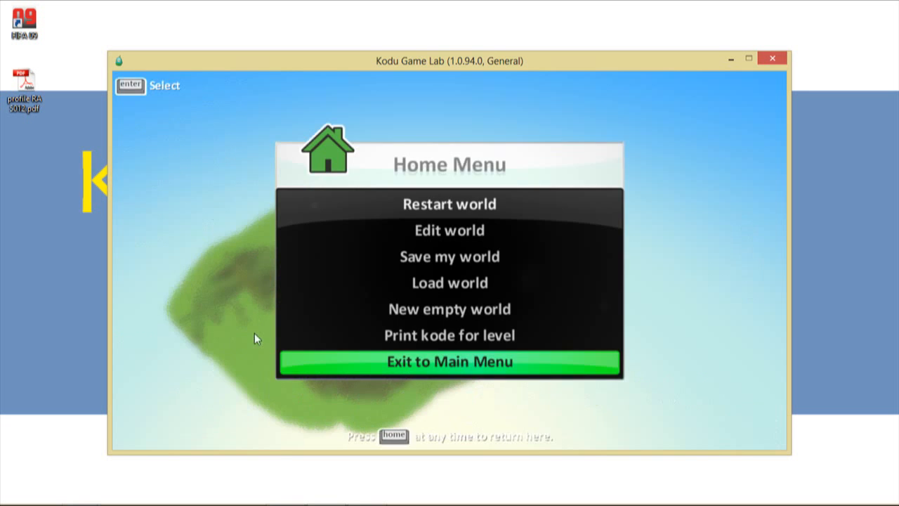
left_click(437, 310)
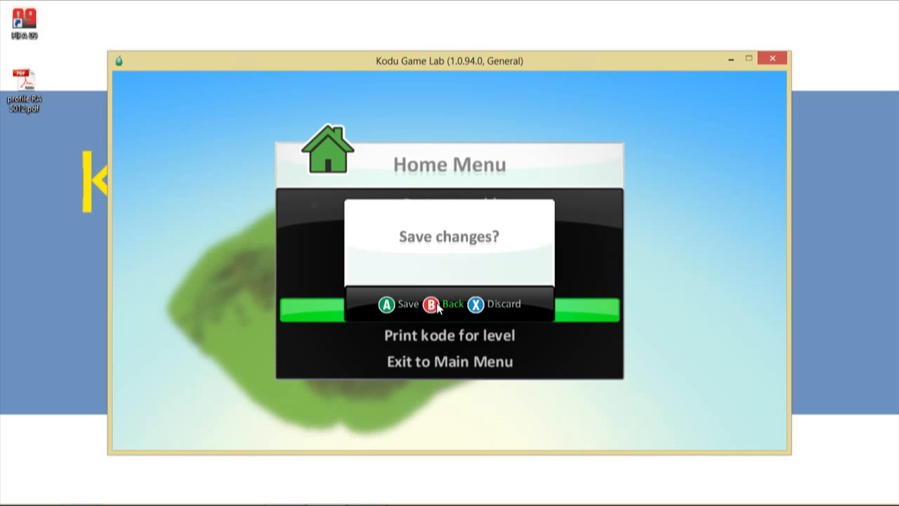
left_click(491, 307)
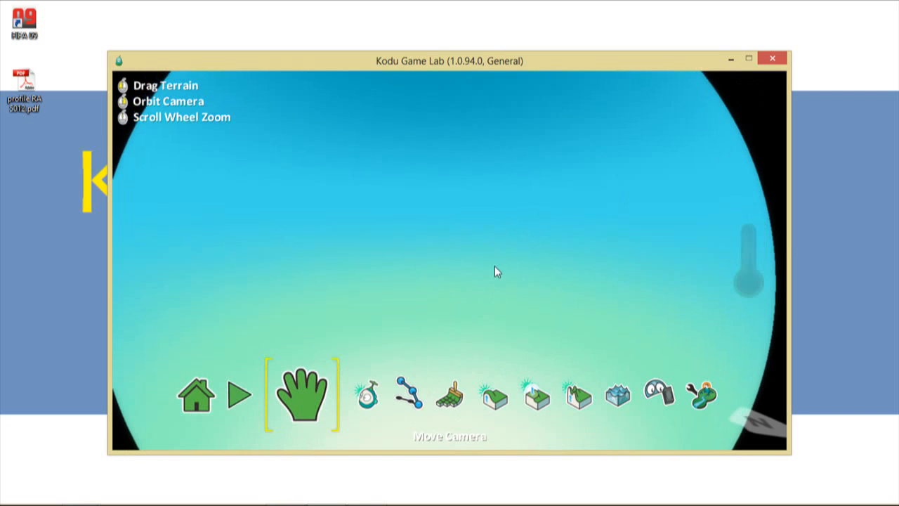
scroll(410, 230, "down", 5)
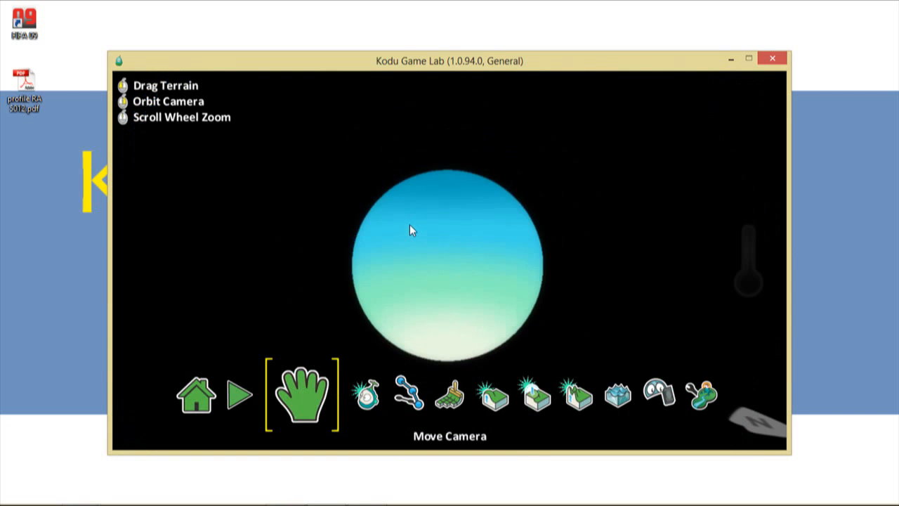
scroll(409, 230, "up", 5)
- Set the Ground Brush to grassy material 15 with a square shape and place the first block
left_click(448, 398)
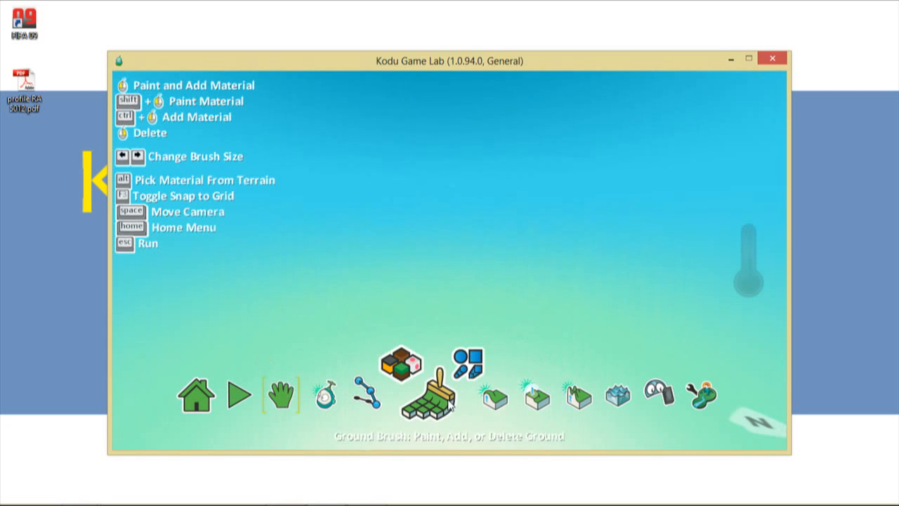
left_click(404, 367)
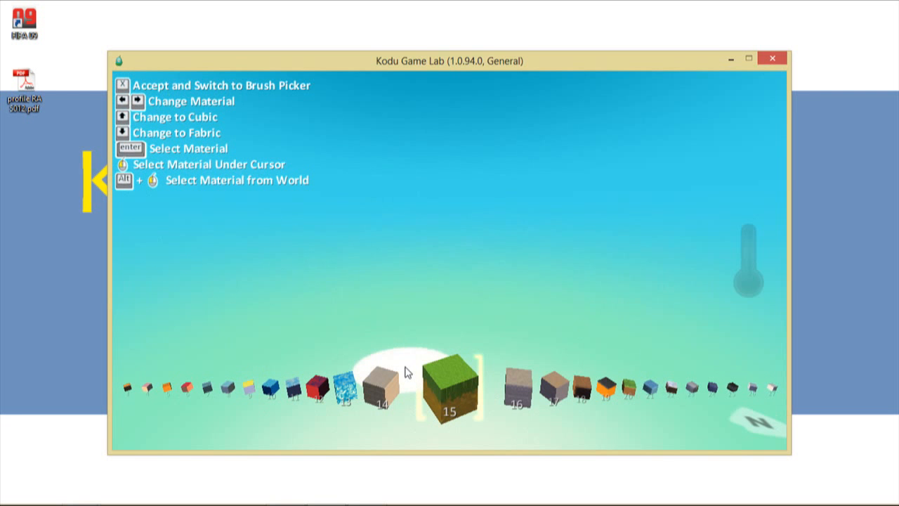
left_click(448, 385)
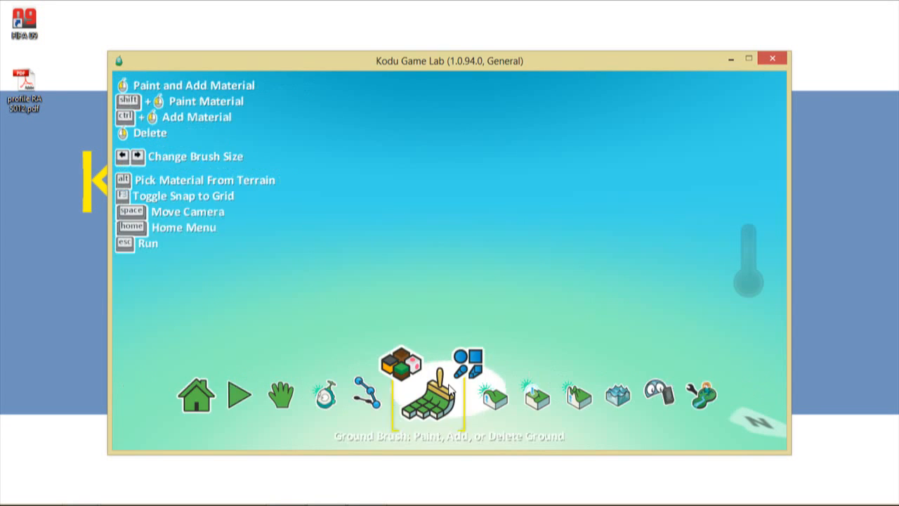
left_click(469, 364)
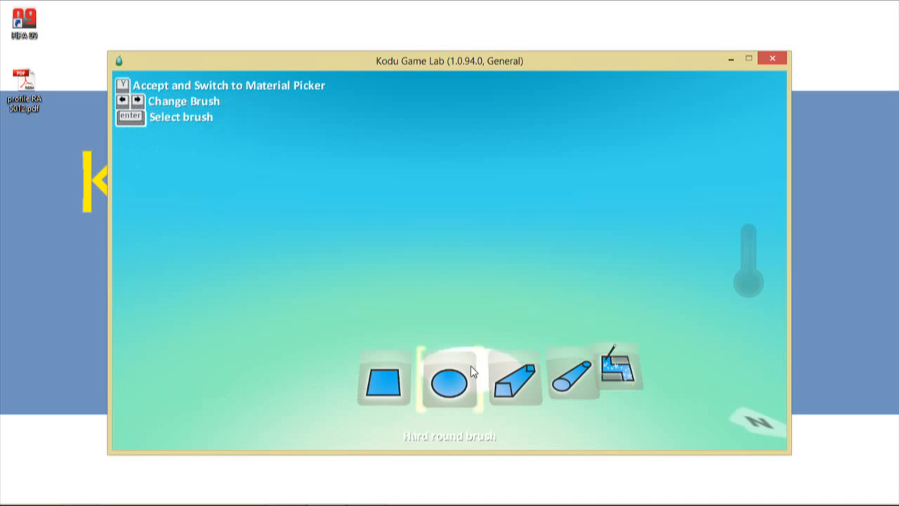
left_click(385, 383)
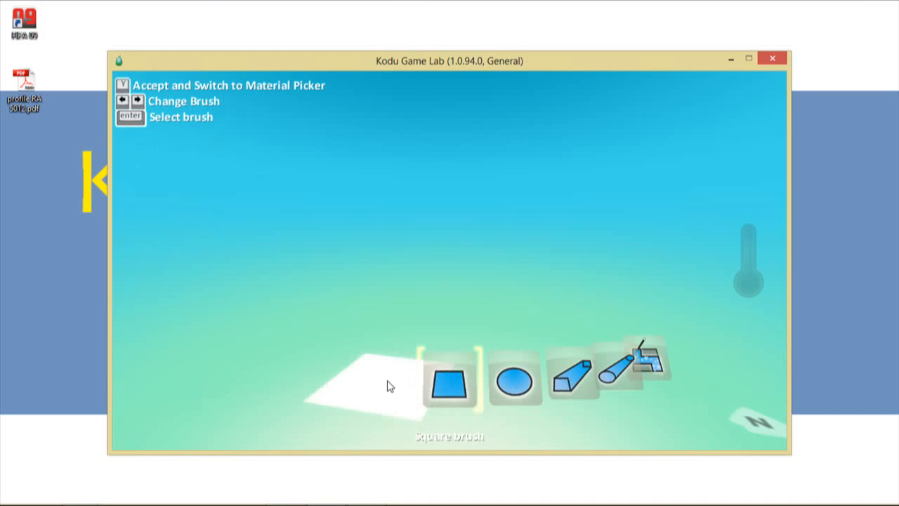
left_click(430, 384)
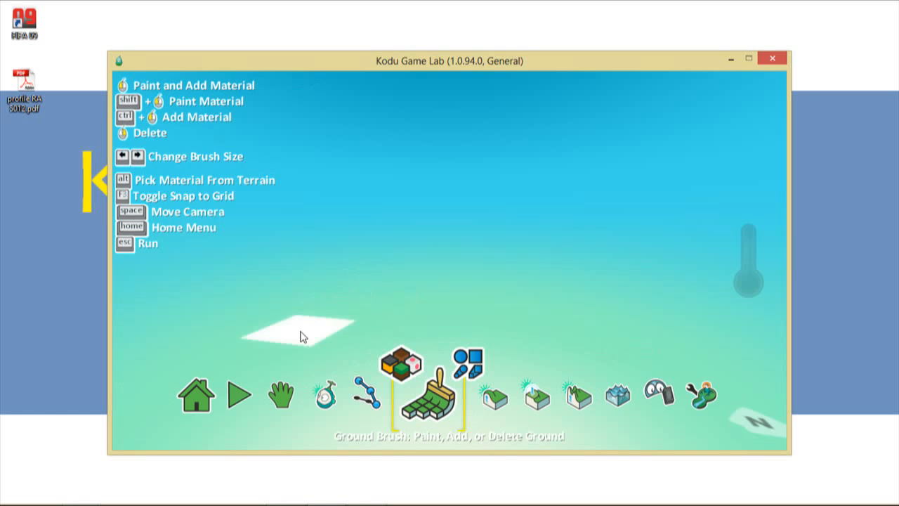
left_click(267, 340)
- Drag three strokes of grassy ground to grow a large leaf-shaped patch
mouse_move(265, 327)
left_mouse_down()
mouse_move(267, 298)
mouse_move(300, 267)
mouse_move(354, 247)
left_mouse_up()
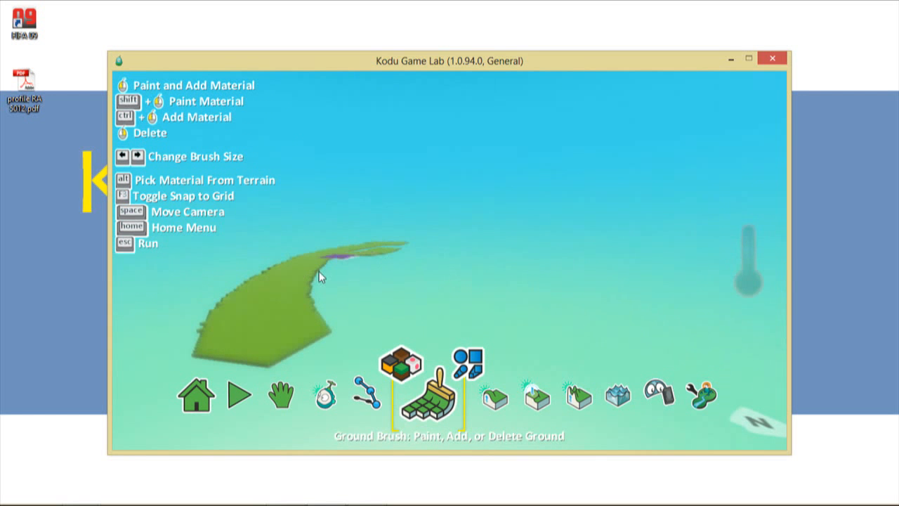
mouse_move(319, 271)
left_mouse_down()
mouse_move(401, 243)
mouse_move(355, 255)
mouse_move(367, 255)
mouse_move(365, 248)
mouse_move(375, 243)
mouse_move(326, 289)
mouse_move(314, 282)
mouse_move(300, 293)
mouse_move(309, 310)
mouse_move(353, 309)
mouse_move(379, 276)
mouse_move(391, 311)
mouse_move(307, 366)
mouse_move(261, 367)
mouse_move(226, 347)
mouse_move(210, 321)
mouse_move(226, 286)
mouse_move(254, 266)
left_mouse_up()
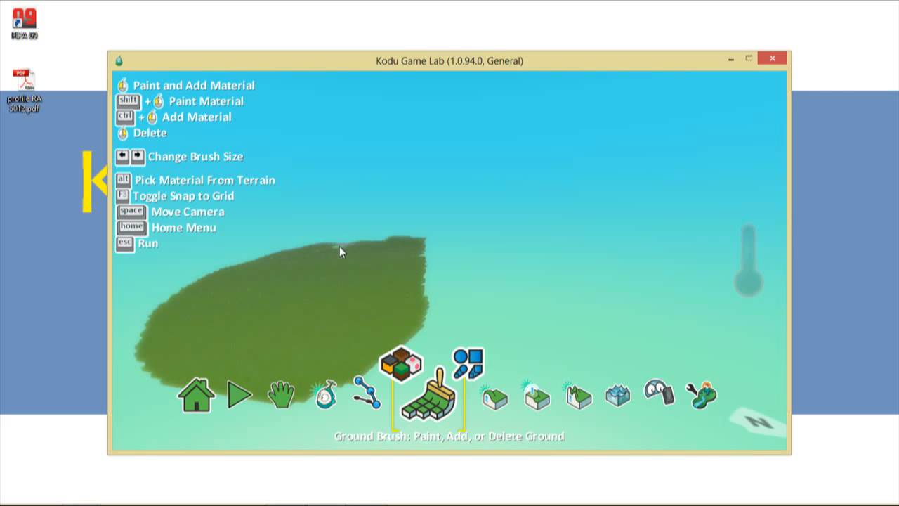
mouse_move(345, 354)
left_mouse_down()
mouse_move(331, 385)
mouse_move(358, 385)
mouse_move(398, 363)
mouse_move(437, 288)
left_mouse_up()
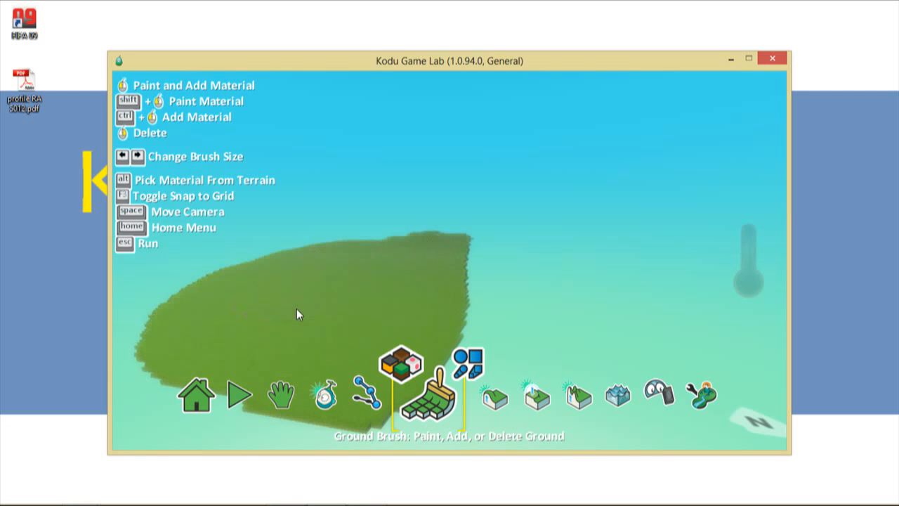
left_click(285, 394)
- Add a strip of ground along the left edge and fill the notch between the strips
scroll(369, 315, "down", 5)
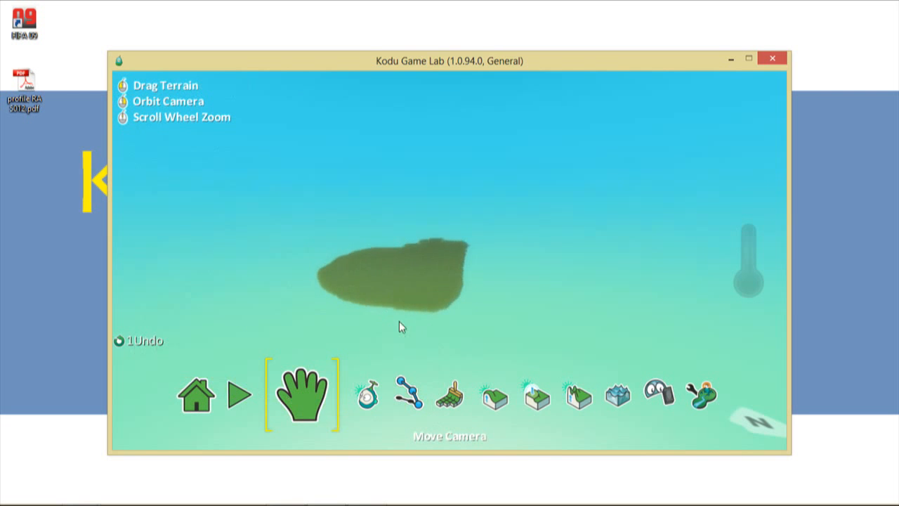
scroll(399, 327, "up", 5)
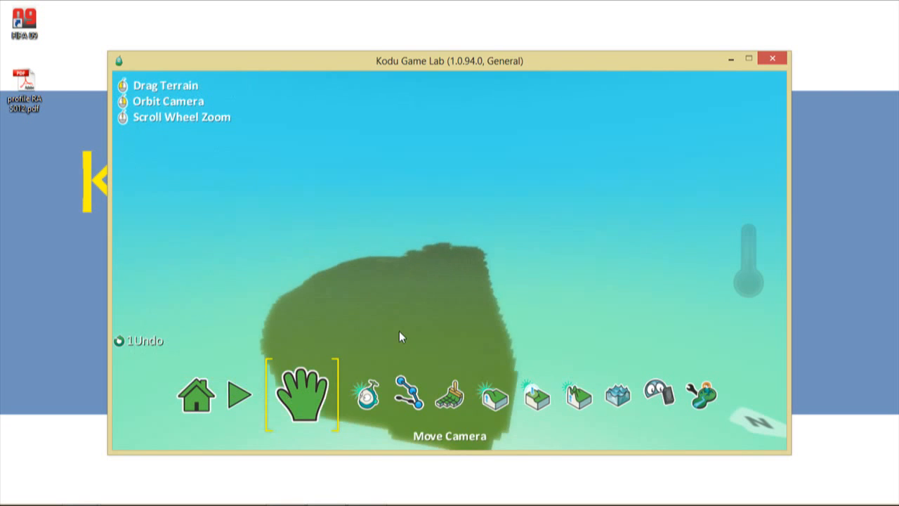
right_click_drag(406, 324, 404, 375)
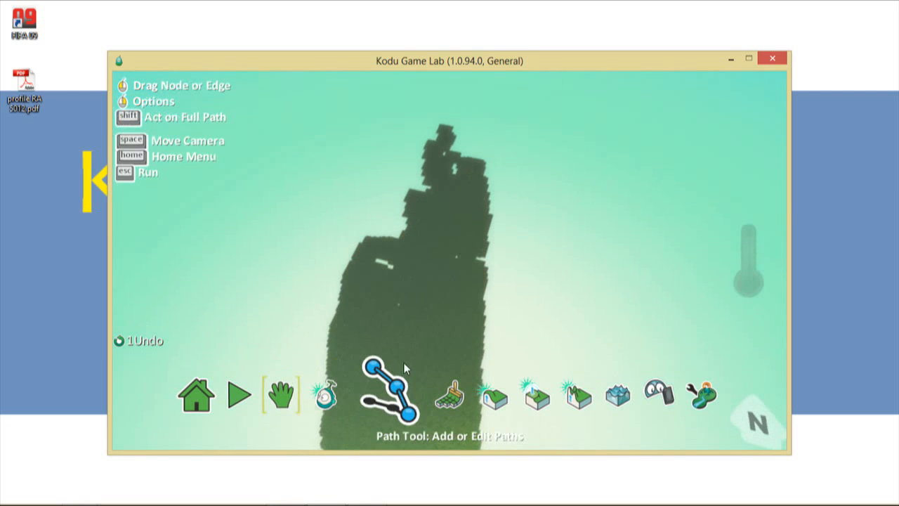
right_click_drag(414, 328, 414, 341)
left_click_drag(414, 341, 411, 216)
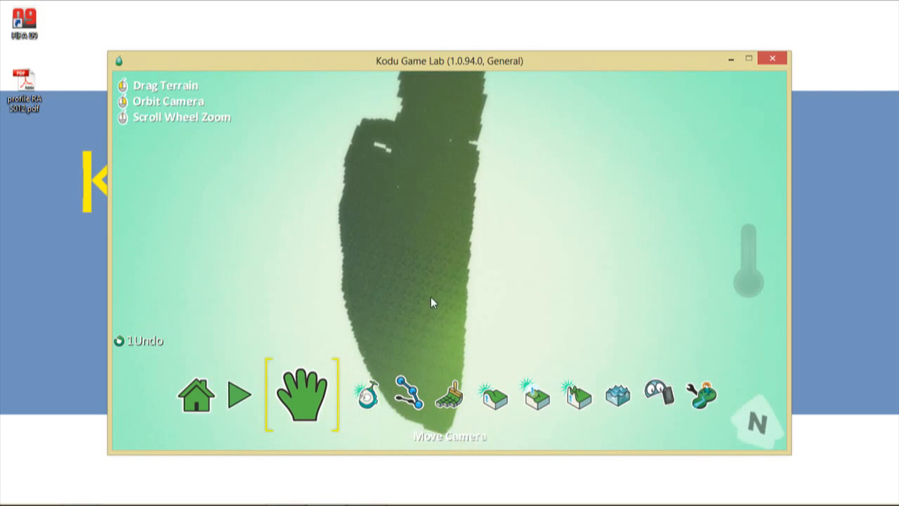
left_click(448, 395)
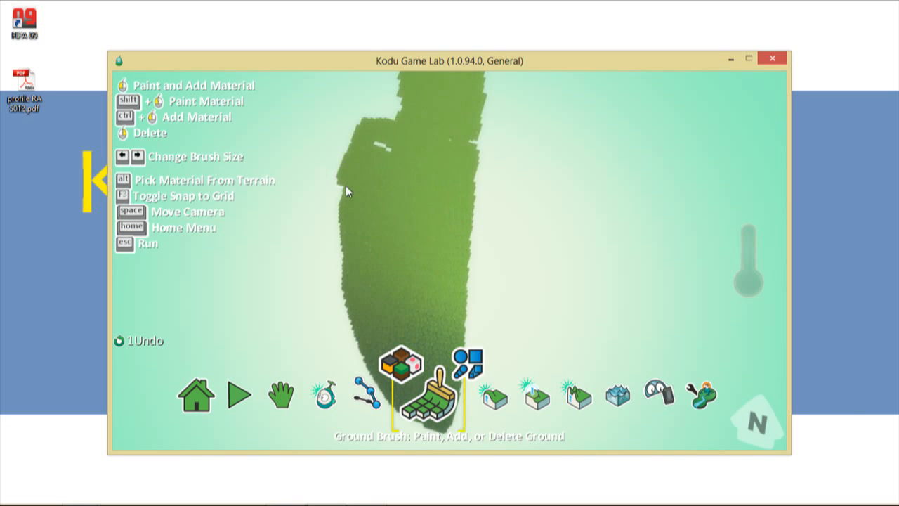
mouse_move(335, 221)
left_mouse_down()
mouse_move(321, 368)
mouse_move(335, 330)
left_mouse_up()
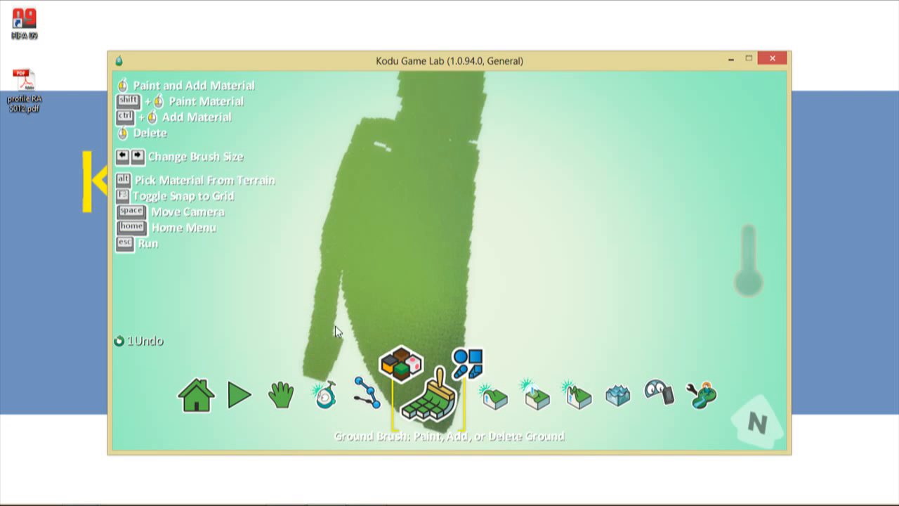
mouse_move(341, 274)
left_mouse_down()
mouse_move(340, 383)
mouse_move(327, 412)
mouse_move(434, 439)
mouse_move(442, 430)
mouse_move(395, 423)
mouse_move(367, 398)
mouse_move(372, 383)
left_mouse_up()
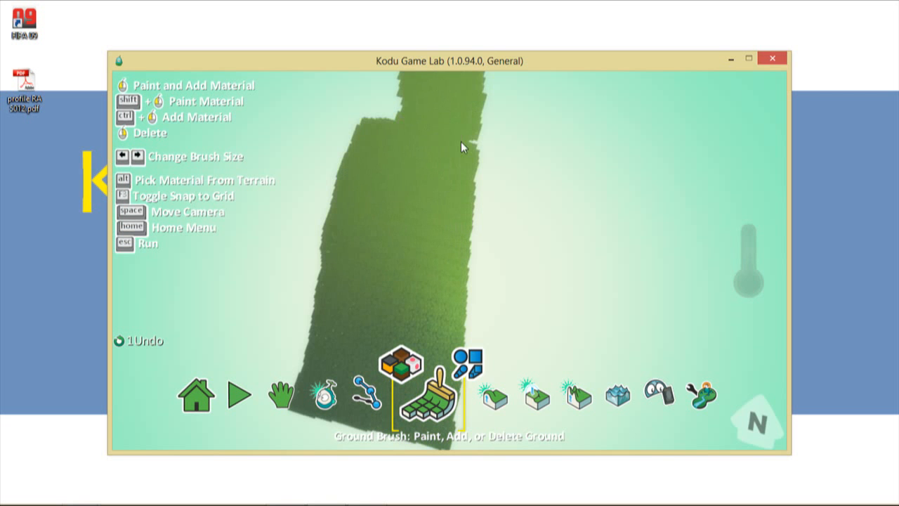
- Delete a patch of ground near the top, undo and redo it, then fill the hole back in
scroll(365, 151, "up", 3)
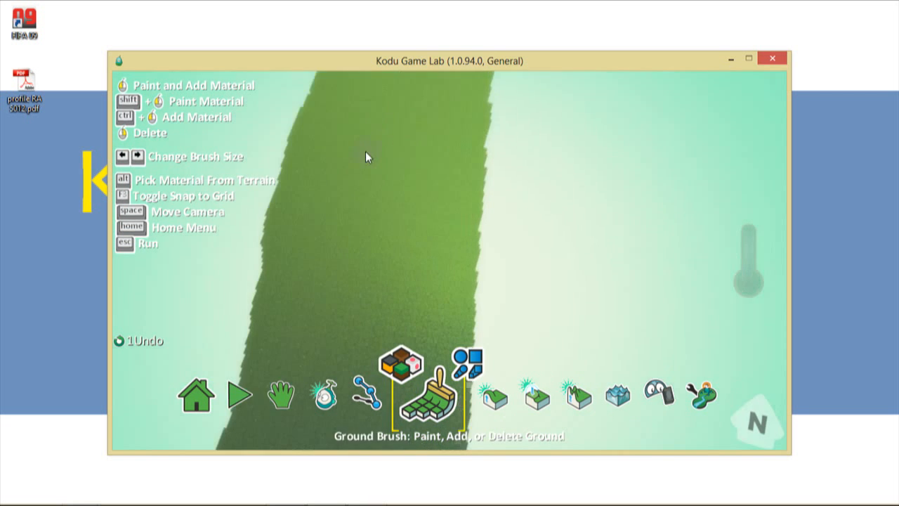
scroll(365, 151, "down", 3)
right_click_drag(390, 174, 396, 209)
key("ctrl+z")
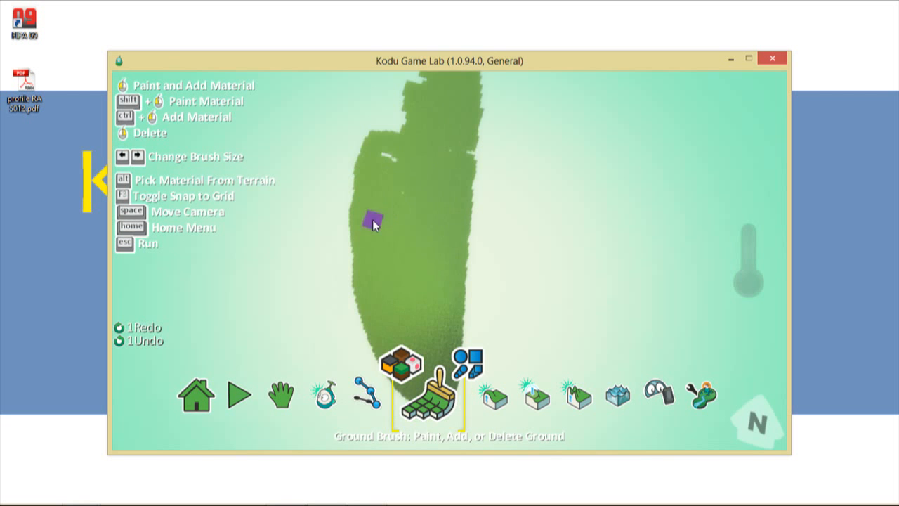
key("ctrl+y")
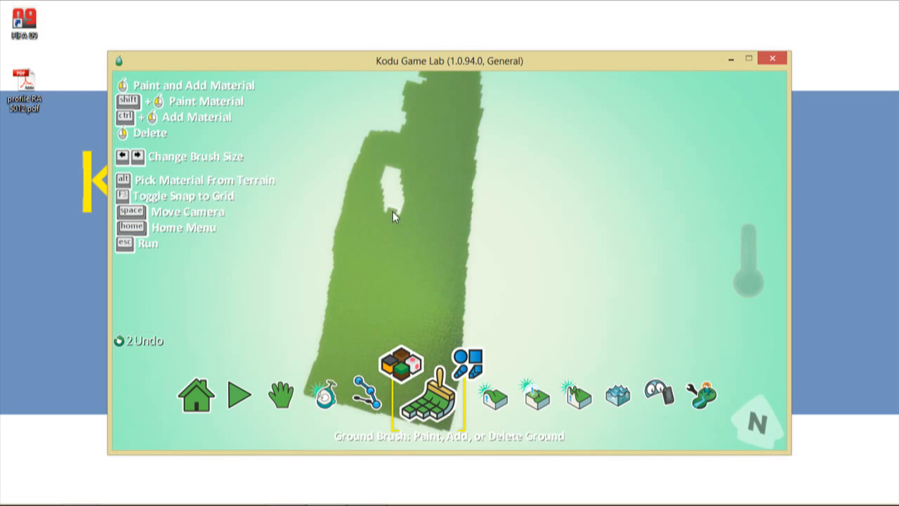
left_click_drag(393, 211, 392, 173)
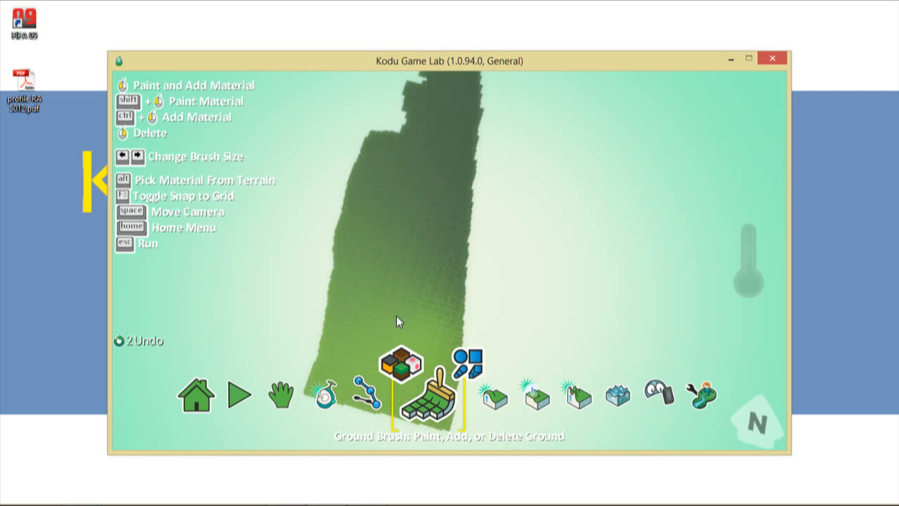
left_click(281, 395)
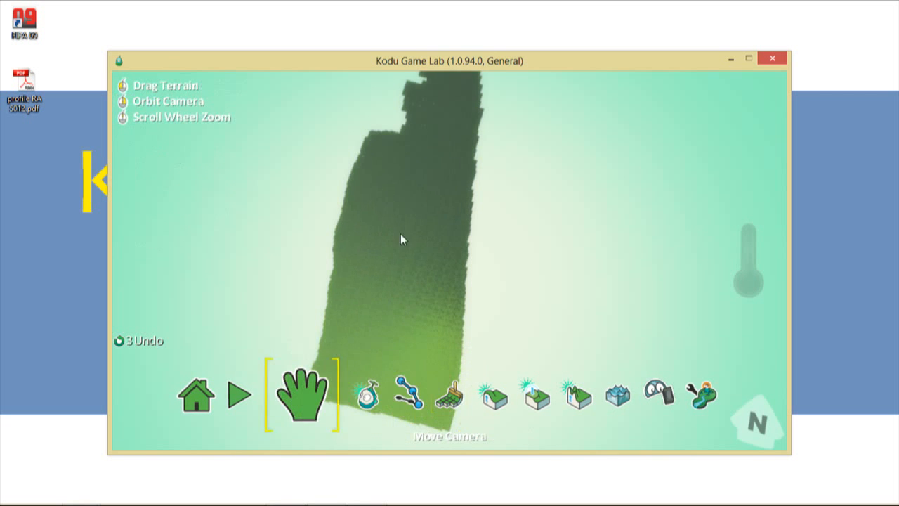
right_click_drag(401, 239, 401, 323)
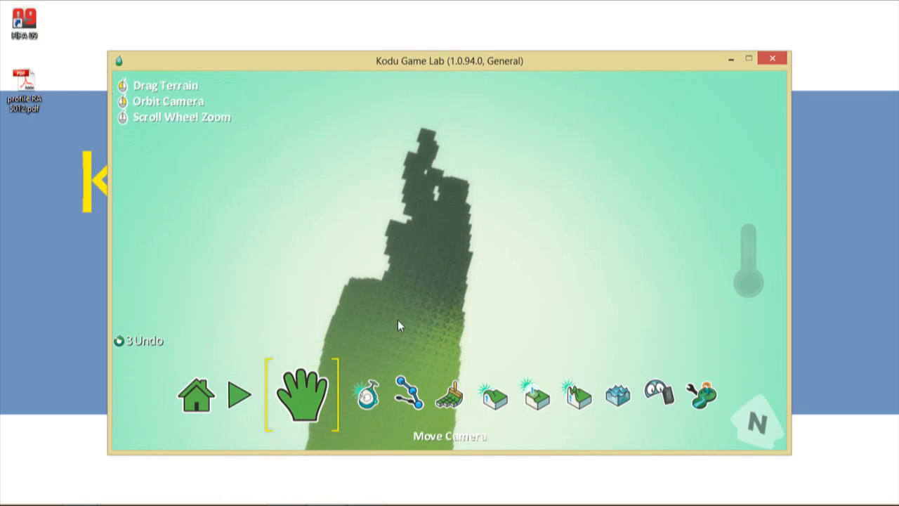
- Keep the grass material and add ground at two spots, extending the strip upward
left_click(444, 392)
left_click(444, 392)
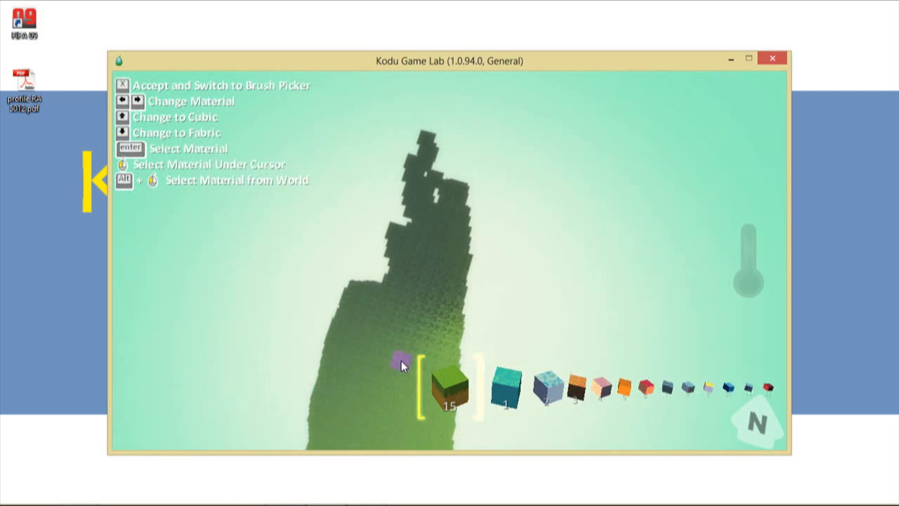
left_click(400, 303)
left_click(387, 264)
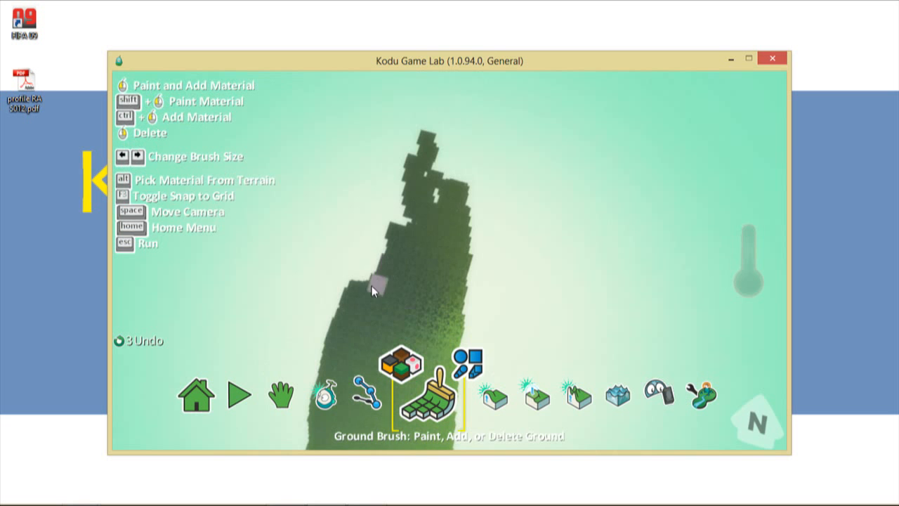
left_click(385, 235)
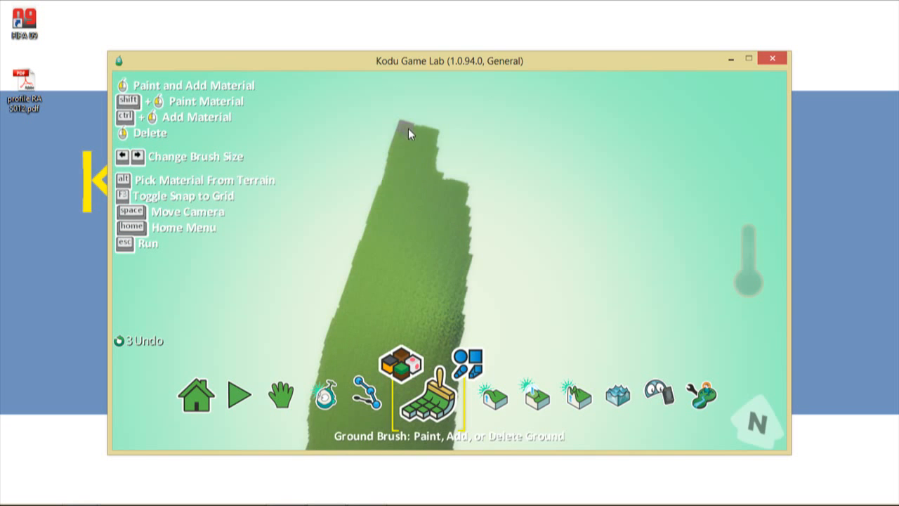
- Paint ground near the strip's top and along its right edge to make it solid
mouse_move(432, 137)
left_mouse_down()
mouse_move(484, 157)
mouse_move(460, 235)
left_mouse_up()
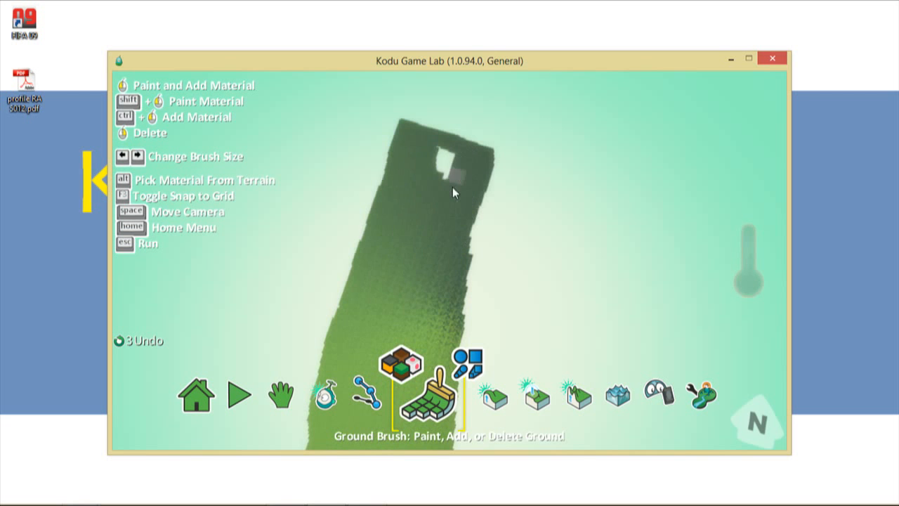
mouse_move(460, 172)
left_mouse_down()
mouse_move(483, 200)
mouse_move(454, 347)
left_mouse_up()
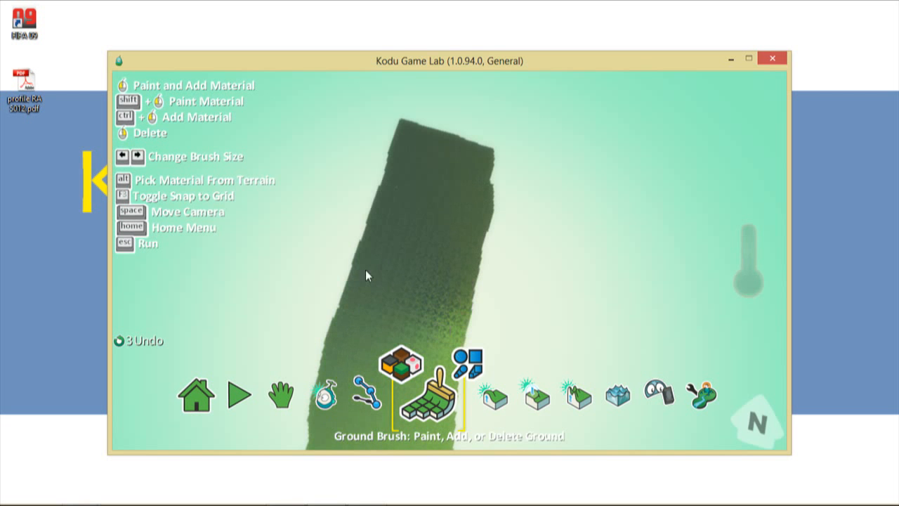
scroll(391, 276, "up", 3)
scroll(391, 275, "down", 5)
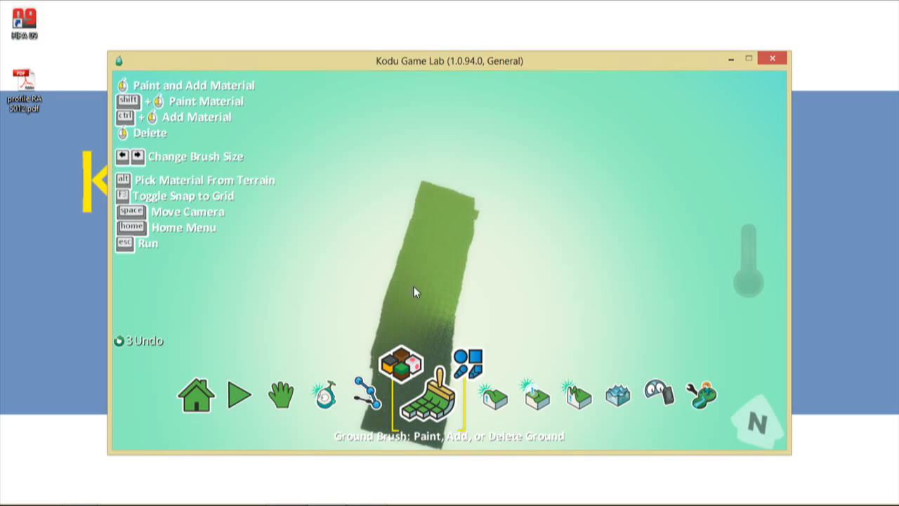
scroll(419, 274, "down", 4)
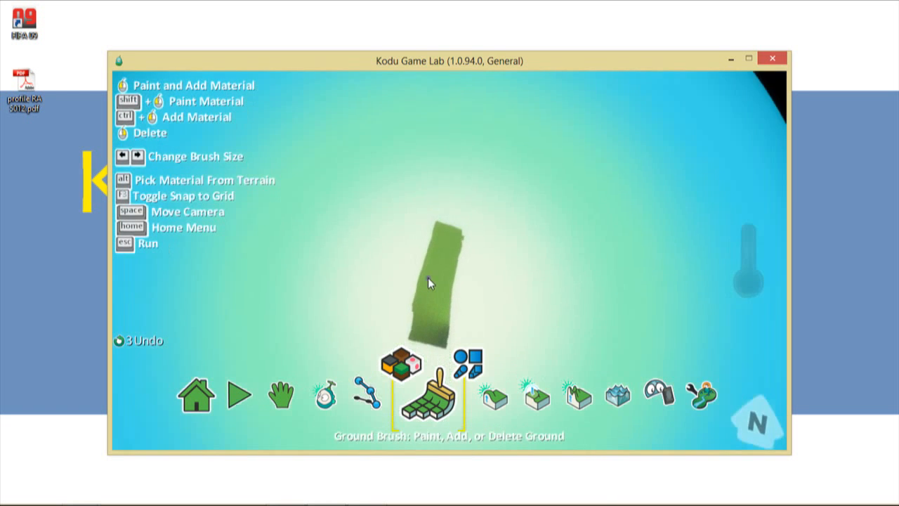
scroll(429, 279, "up", 3)
scroll(428, 278, "up", 5)
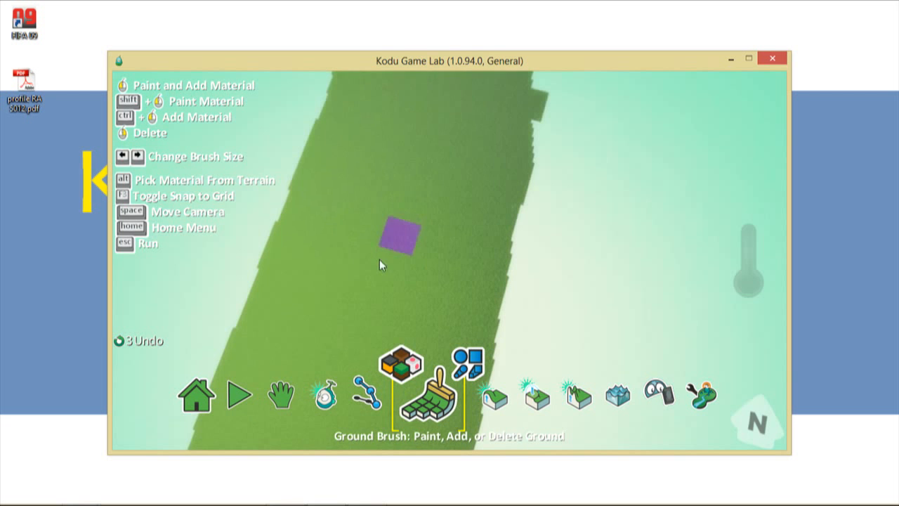
left_click(285, 395)
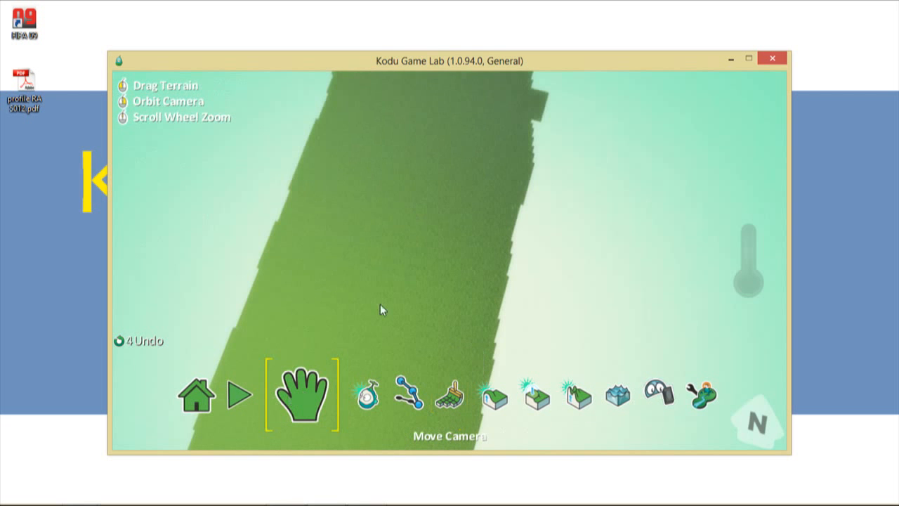
left_click_drag(415, 197, 435, 43)
left_click(409, 394)
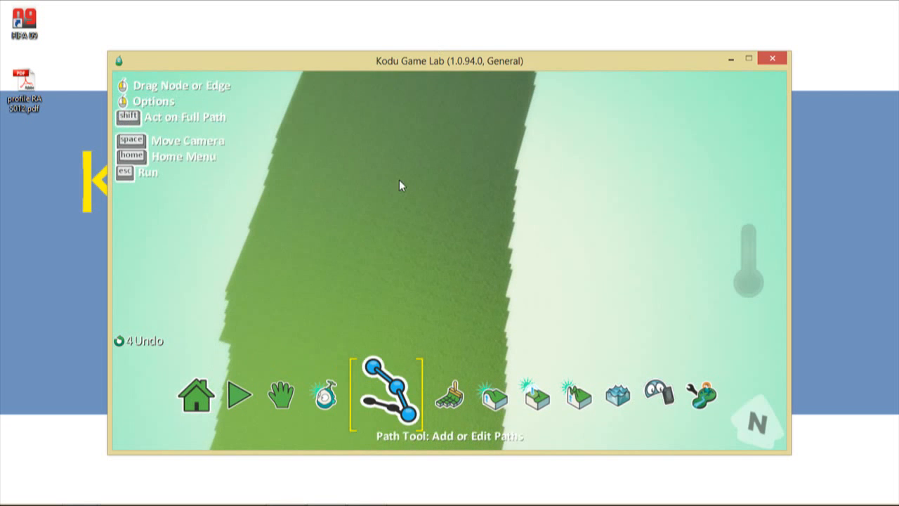
left_click(402, 296)
key("Escape")
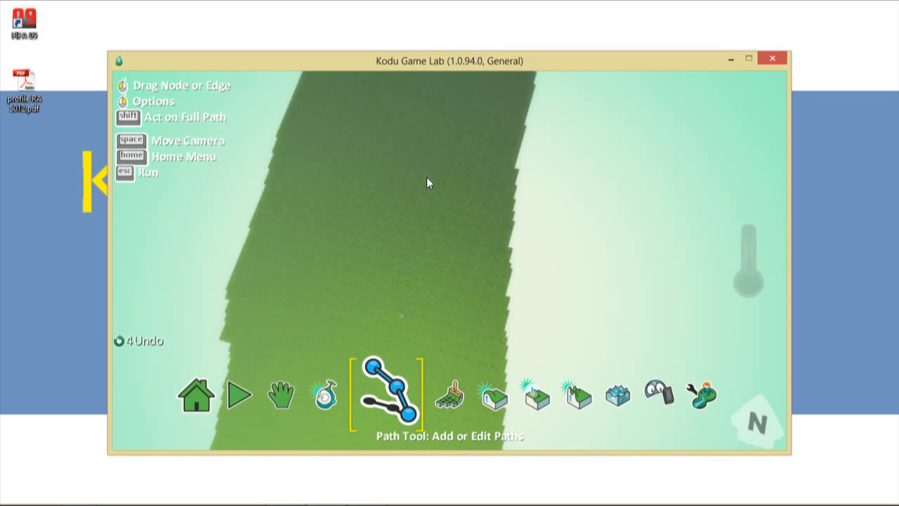
right_click(403, 313)
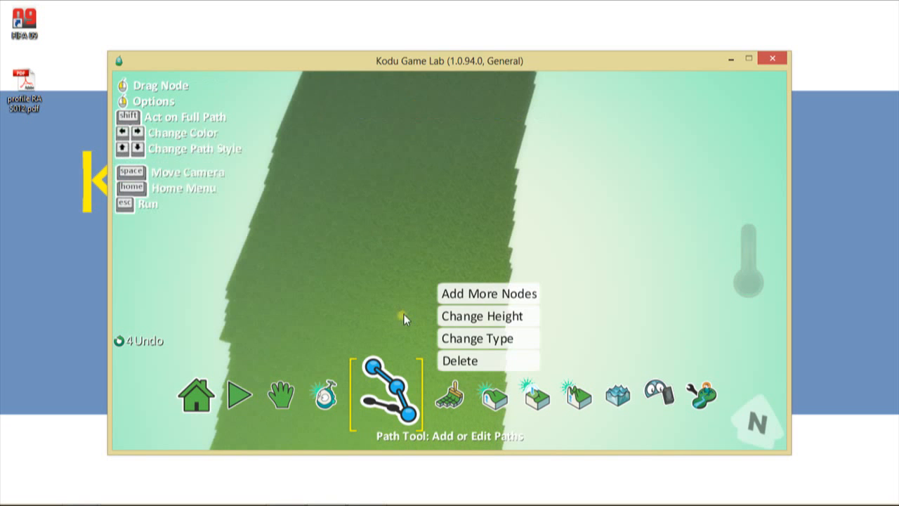
left_click(462, 363)
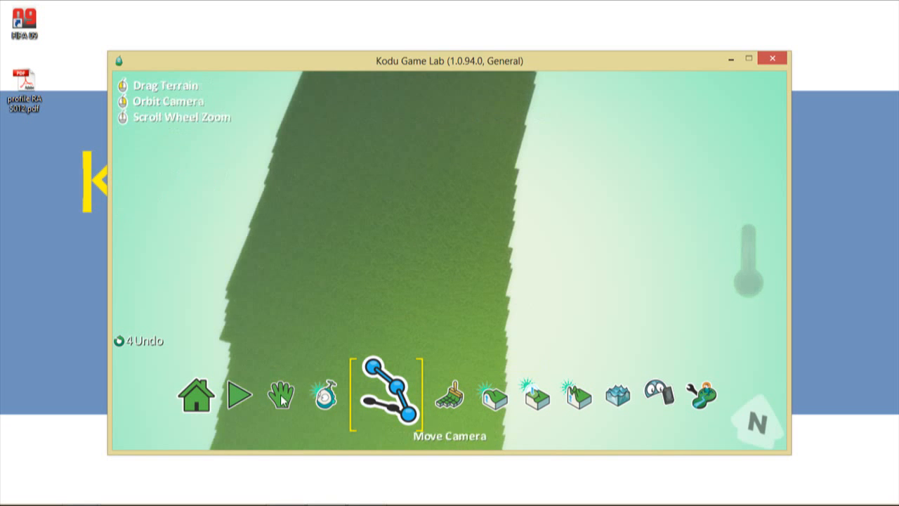
left_click(283, 397)
left_click_drag(399, 323, 416, 86)
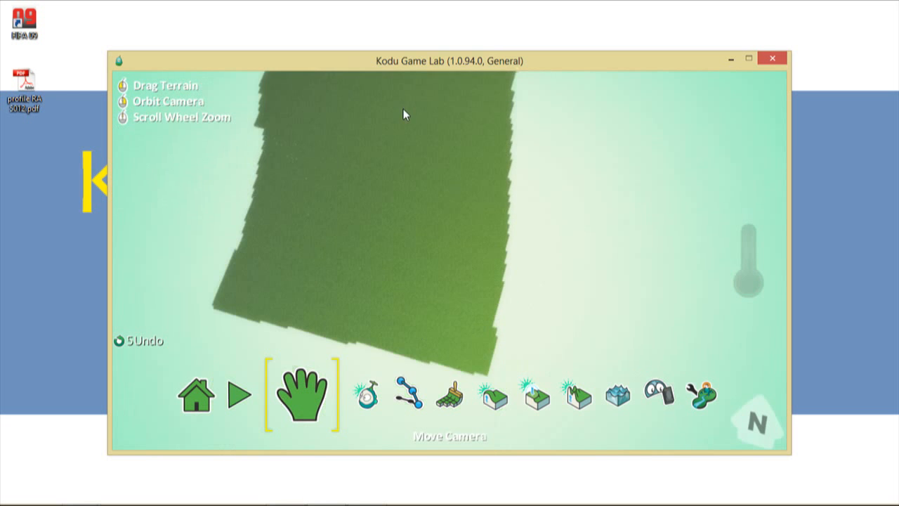
left_click_drag(385, 201, 437, 265)
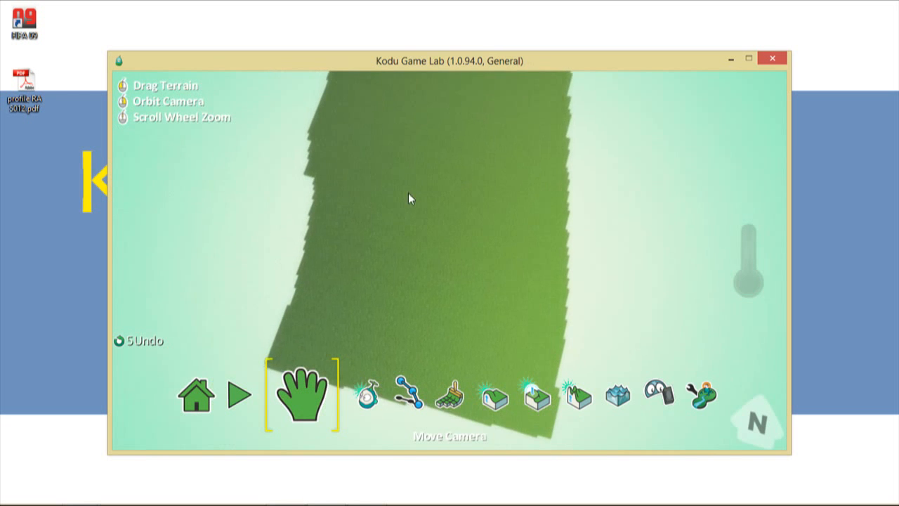
left_click_drag(408, 191, 368, 216)
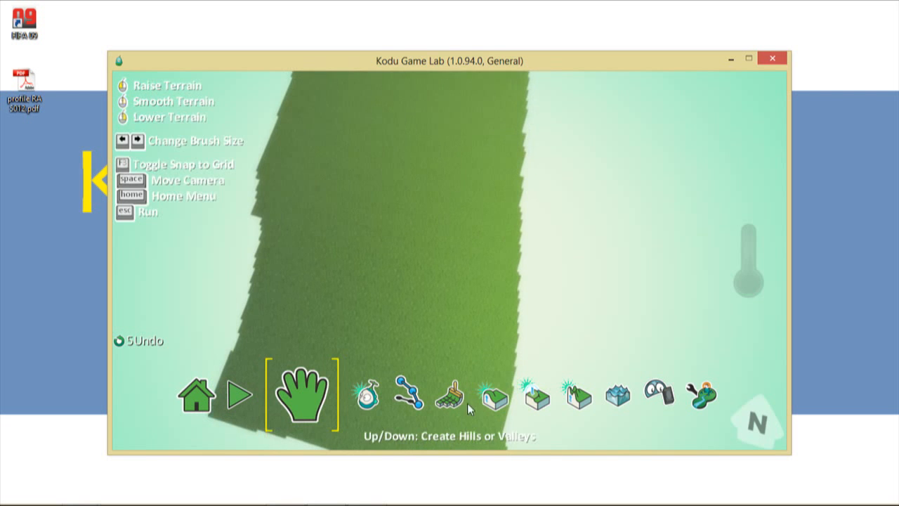
- Enlarge the ground brush two sizes and add a large square block at the strip's base
left_click(420, 397)
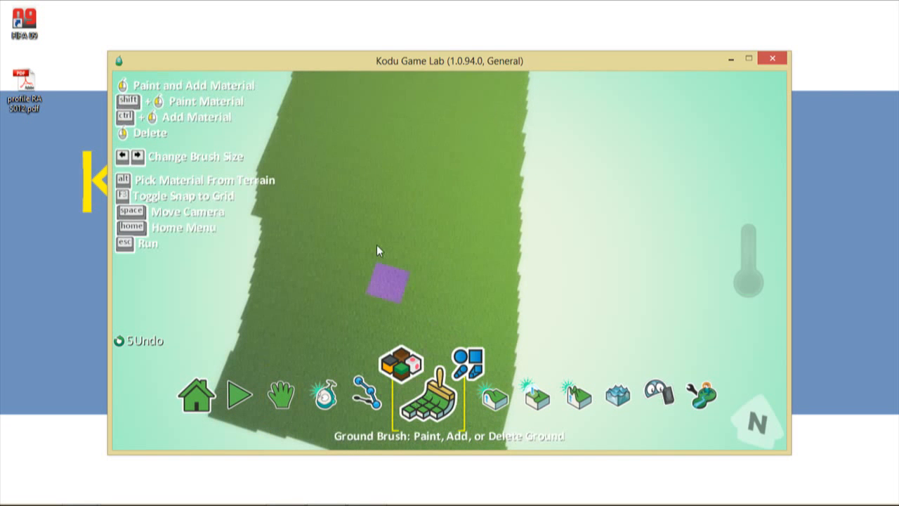
key("Right")
key("Right")
key("Right")
key("Right")
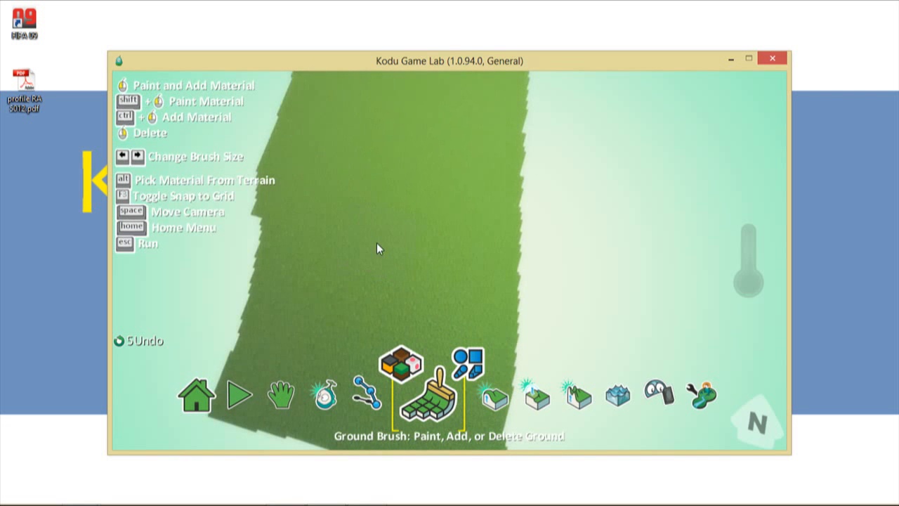
key("Right")
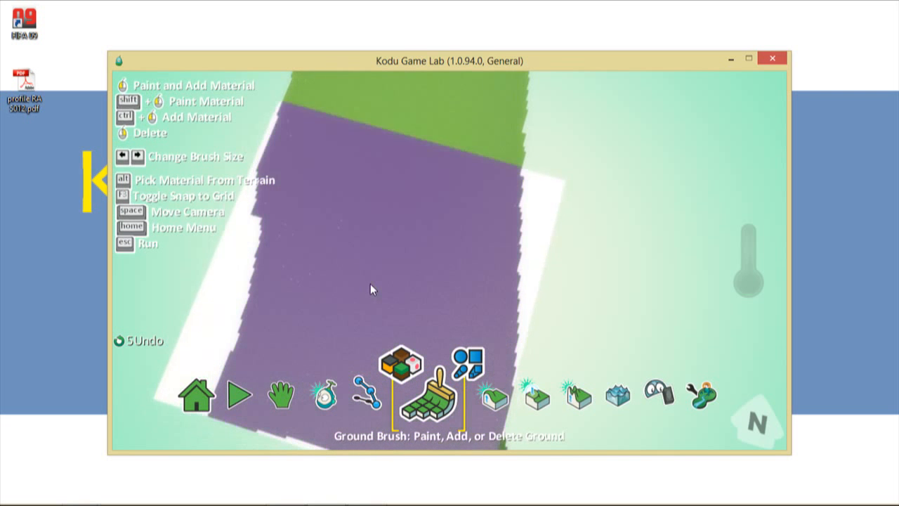
left_click(370, 283)
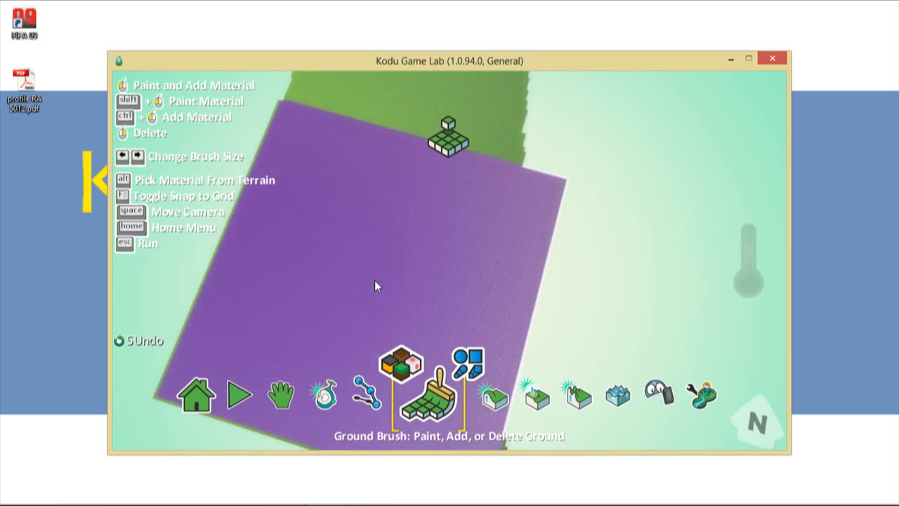
left_click(288, 391)
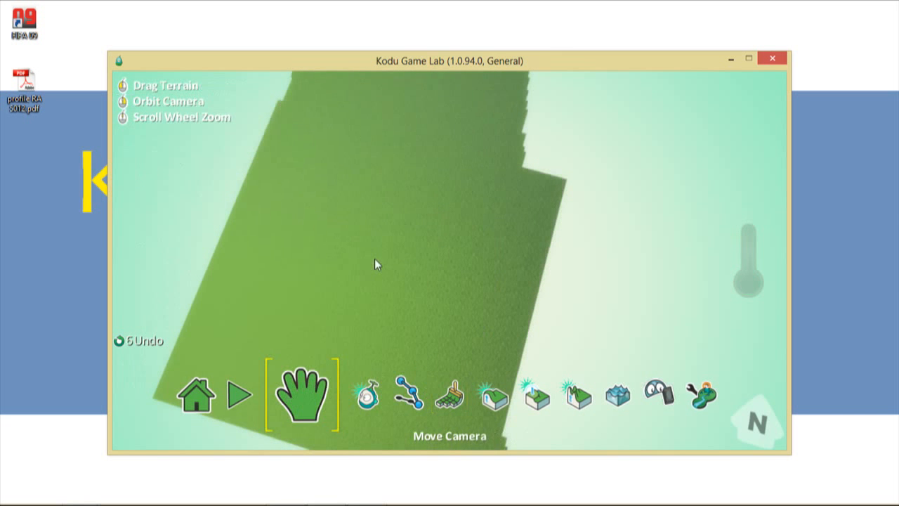
- Fill the white gaps at the terrain's top-right corner and along its top edge with ground
scroll(374, 264, "down", 10)
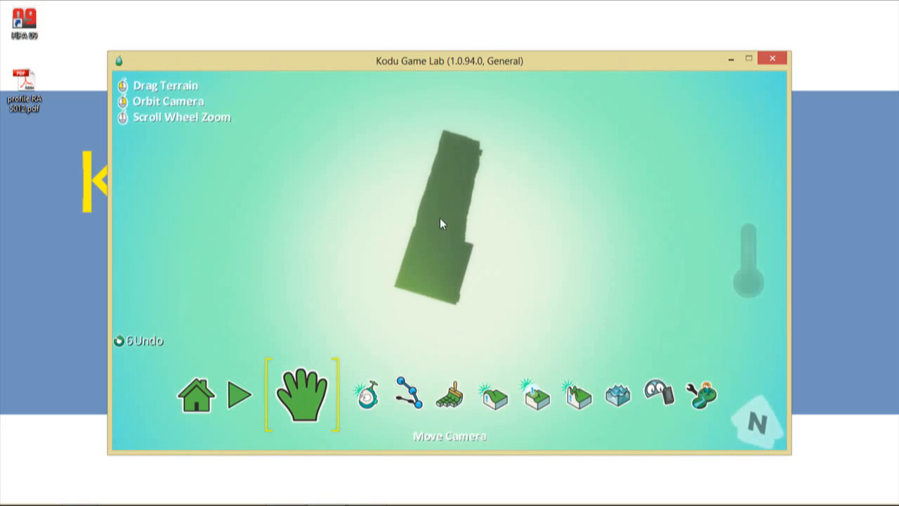
left_click(435, 388)
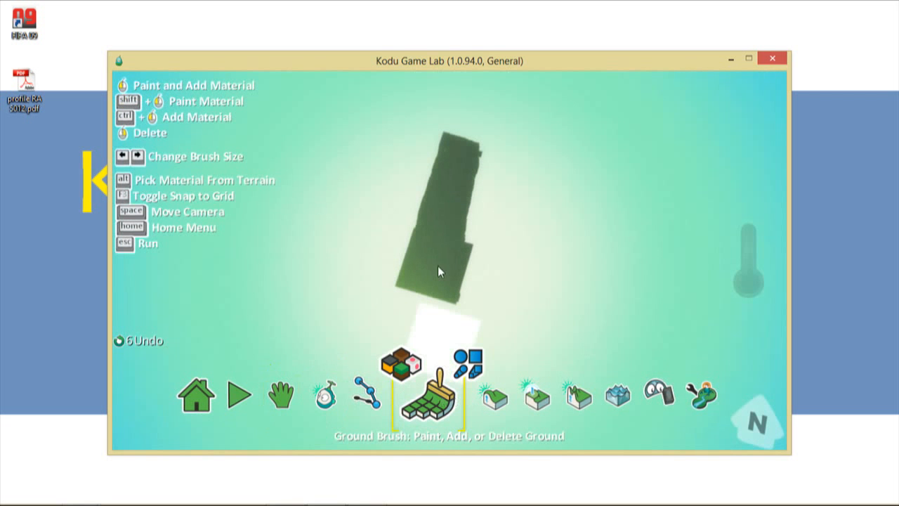
left_click(450, 215)
left_click(450, 215)
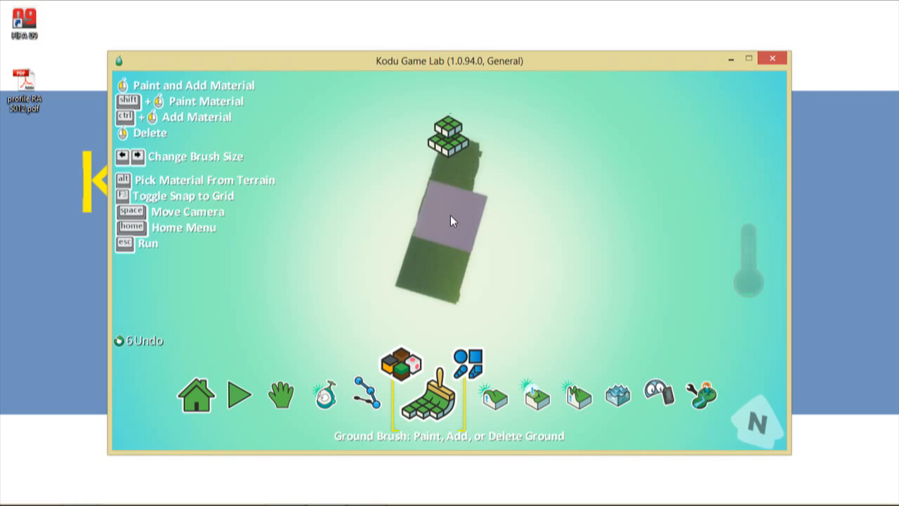
left_click(462, 181)
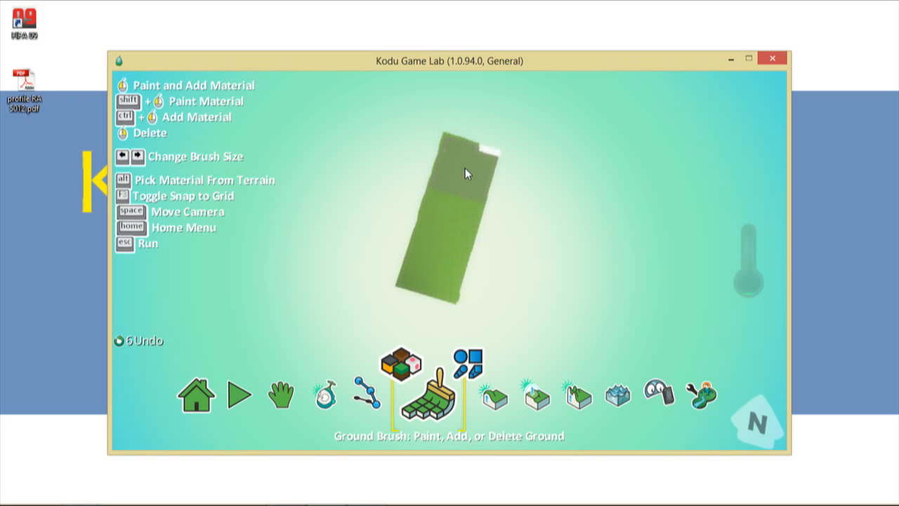
left_click(465, 165)
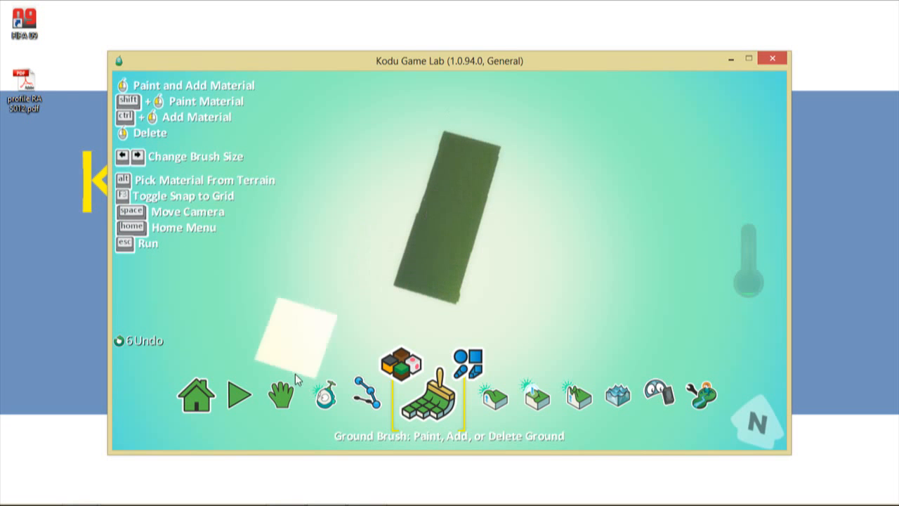
left_click(291, 392)
- Zoom and pan the view across the grass block toward the terrain's far edge
scroll(428, 257, "up", 2)
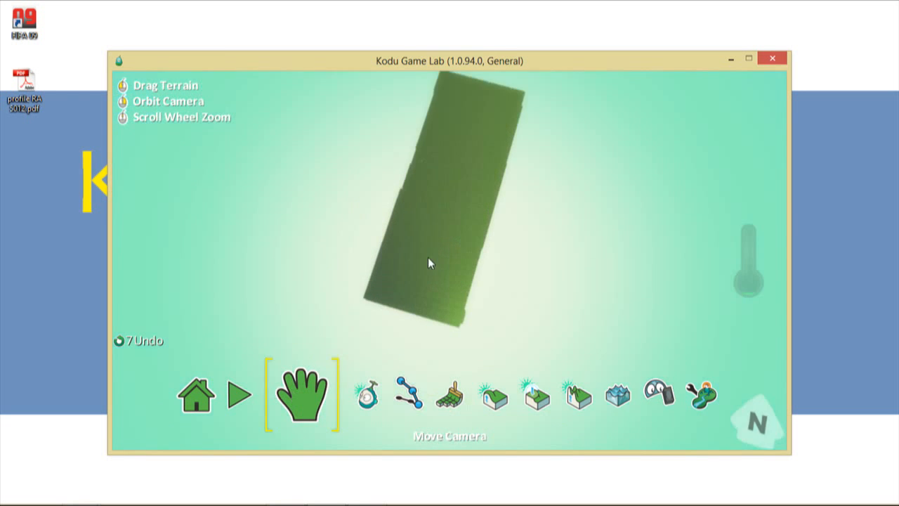
scroll(428, 257, "up", 3)
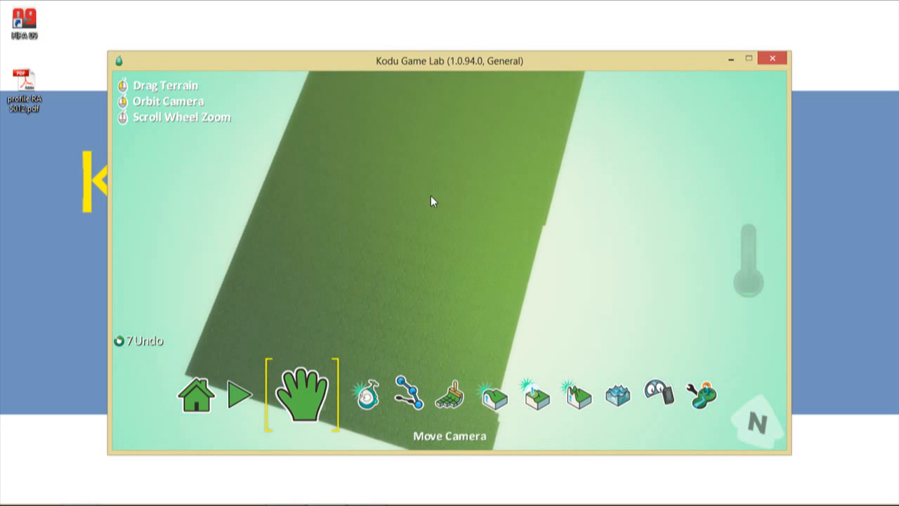
mouse_move(470, 52)
left_mouse_down()
mouse_move(437, 190)
mouse_move(453, 51)
left_mouse_up()
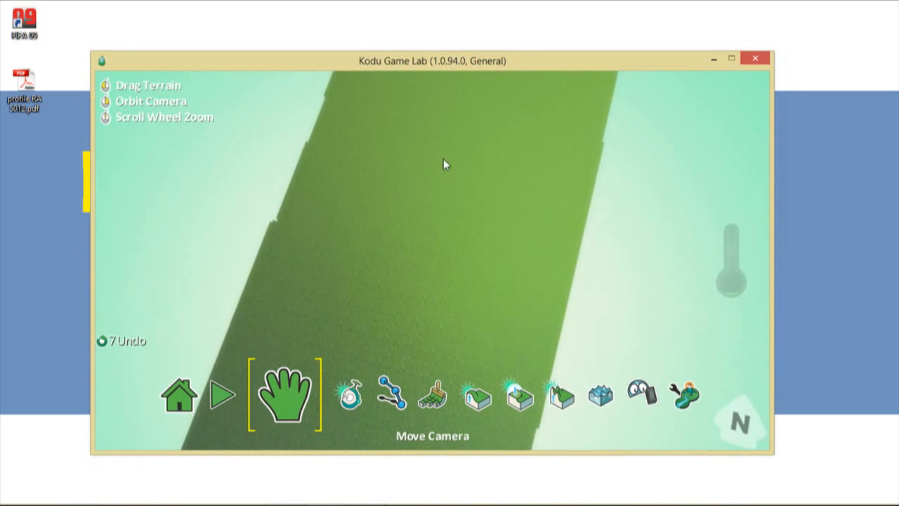
left_click_drag(443, 158, 408, 259)
left_click_drag(450, 102, 462, 255)
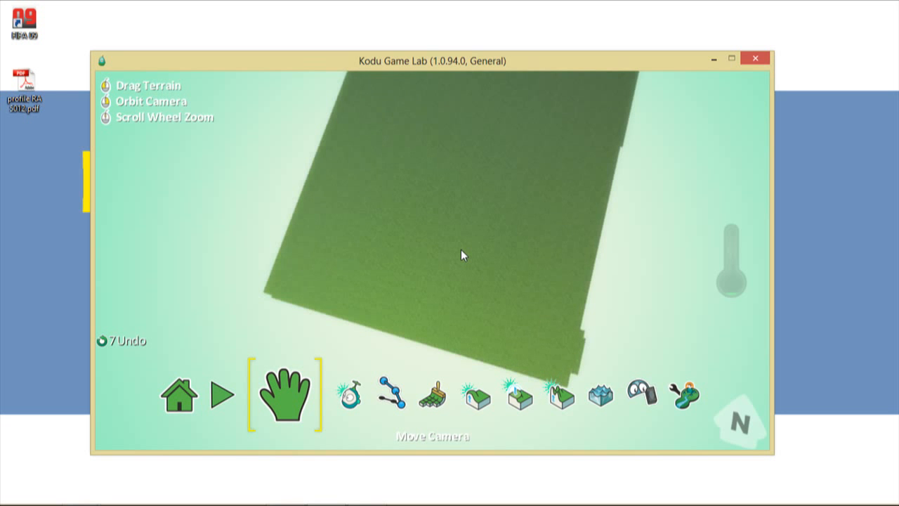
scroll(489, 199, "up", 5)
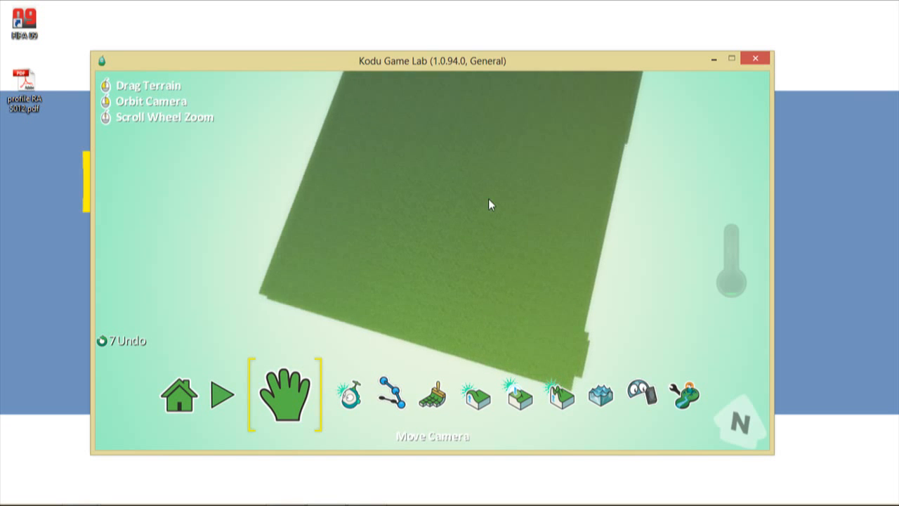
scroll(489, 197, "down", 5)
scroll(490, 202, "down", 6)
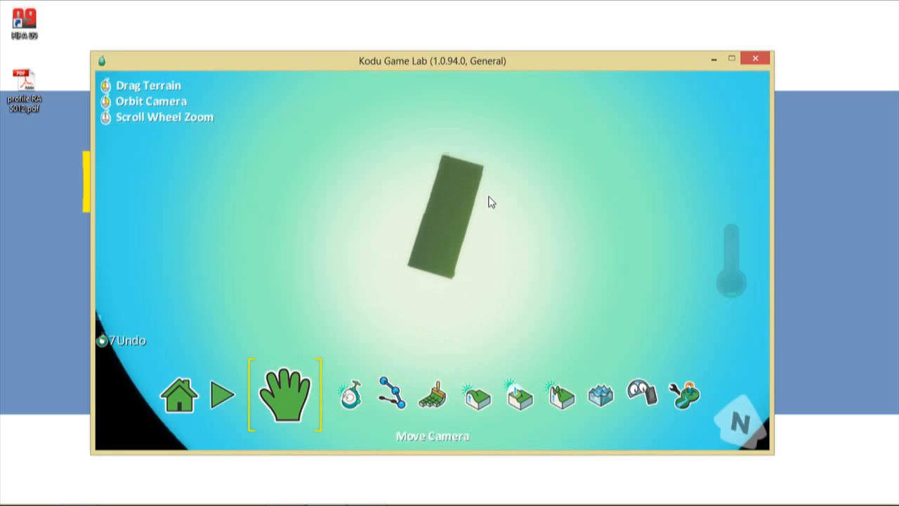
scroll(490, 202, "up", 4)
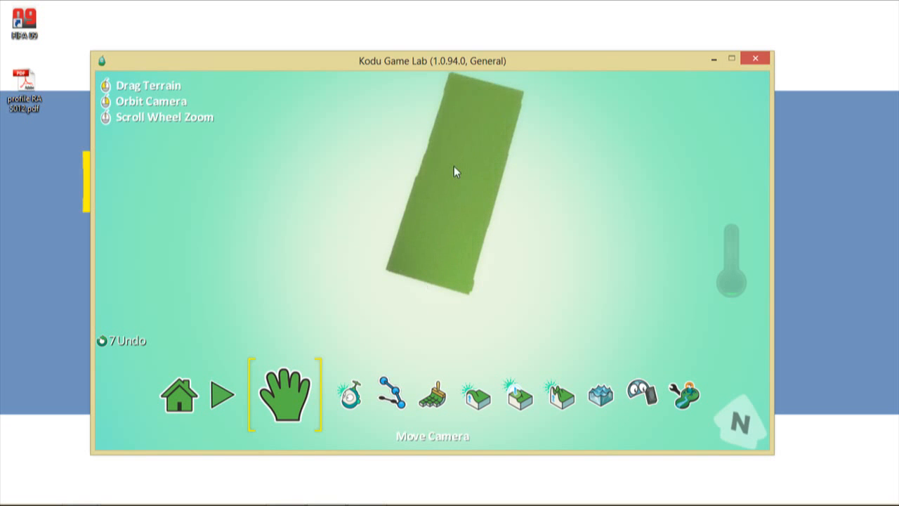
left_click_drag(454, 165, 438, 222)
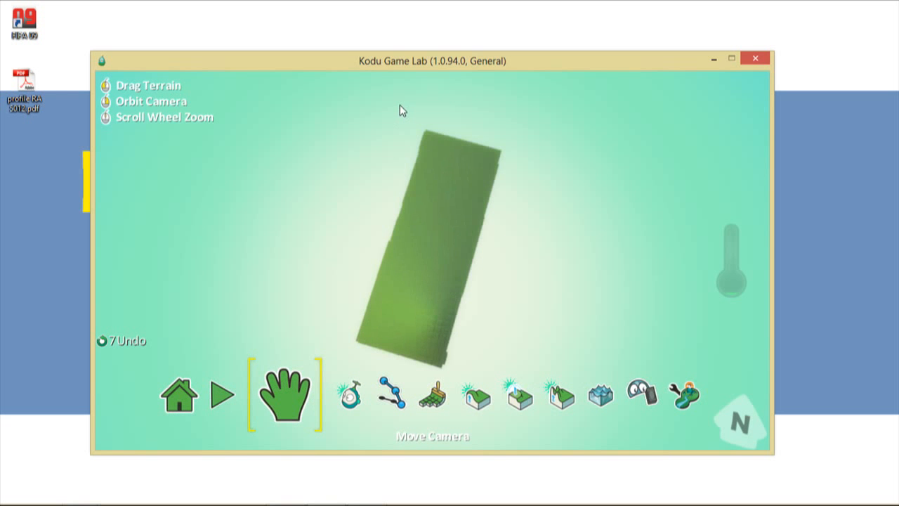
scroll(420, 287, "up", 3)
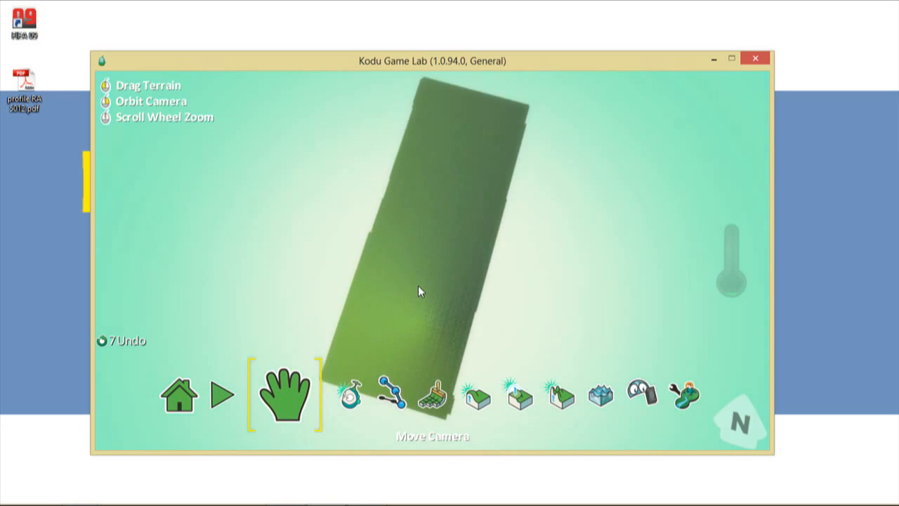
scroll(418, 292, "down", 2)
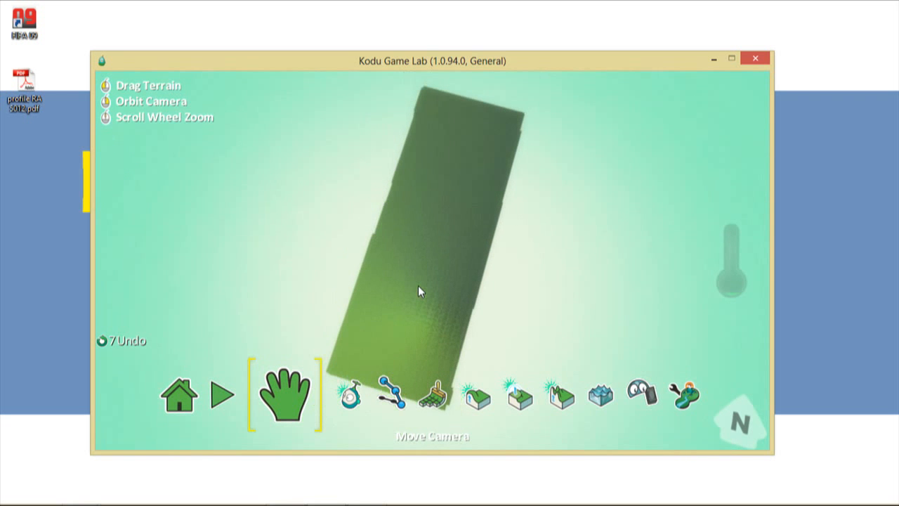
scroll(418, 285, "up", 3)
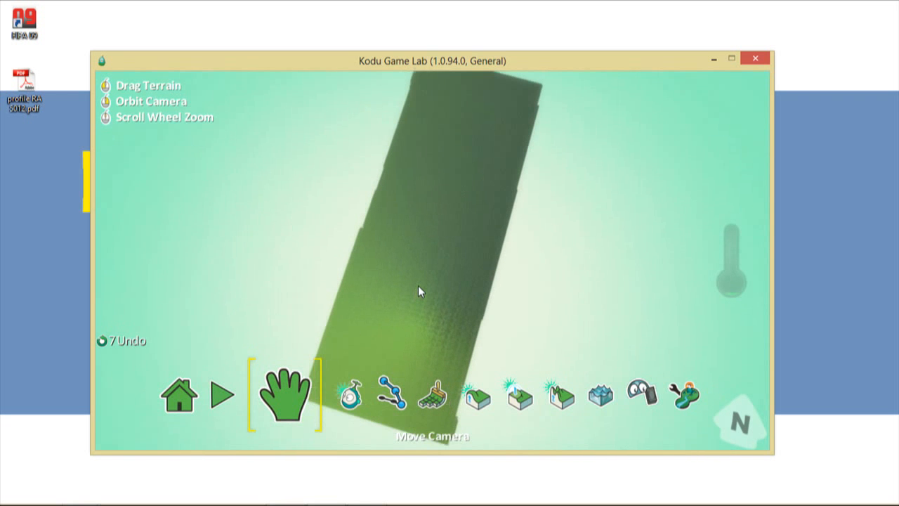
scroll(418, 286, "down", 2)
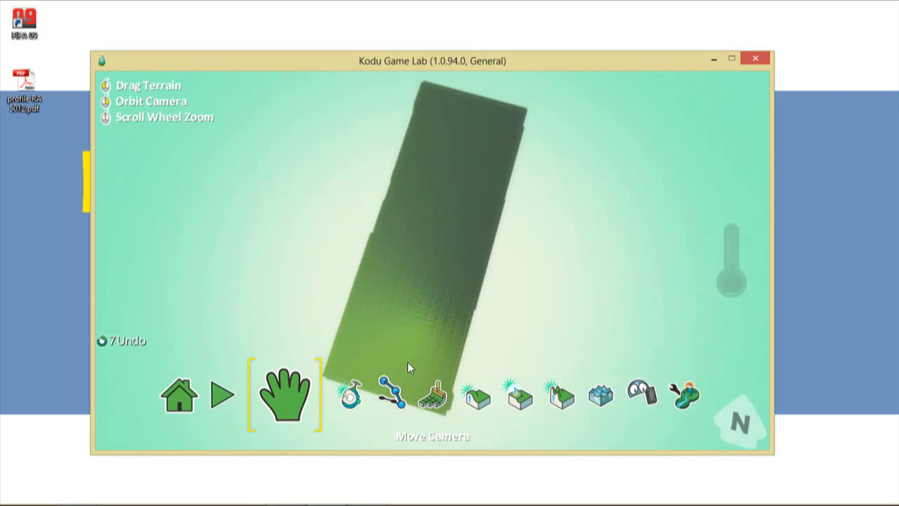
- Orbit and pan the camera to a low front view of the terrain's long edge
left_click(390, 393)
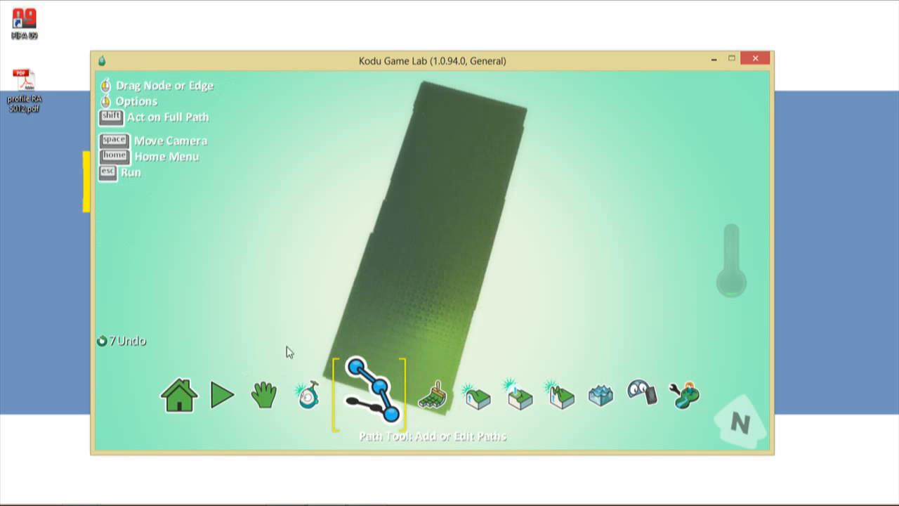
left_click(281, 391)
left_click_drag(463, 311, 355, 283)
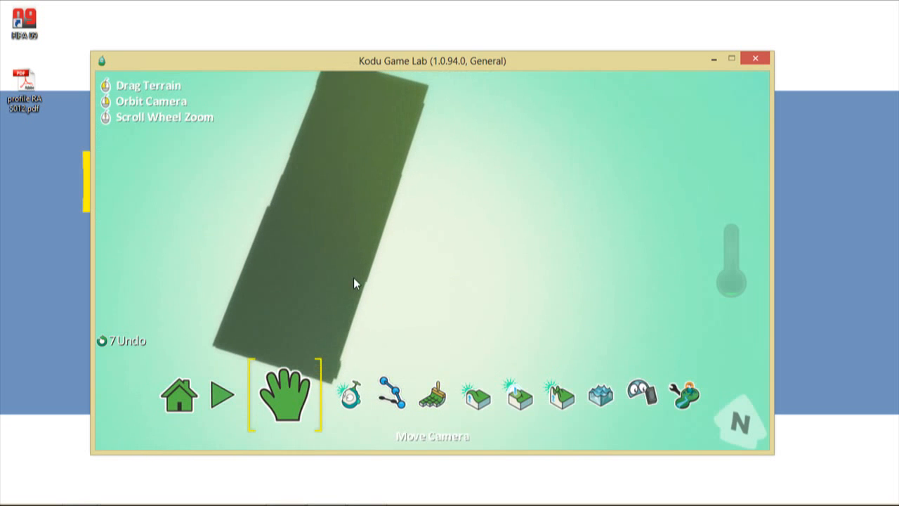
right_click_drag(360, 244, 293, 231)
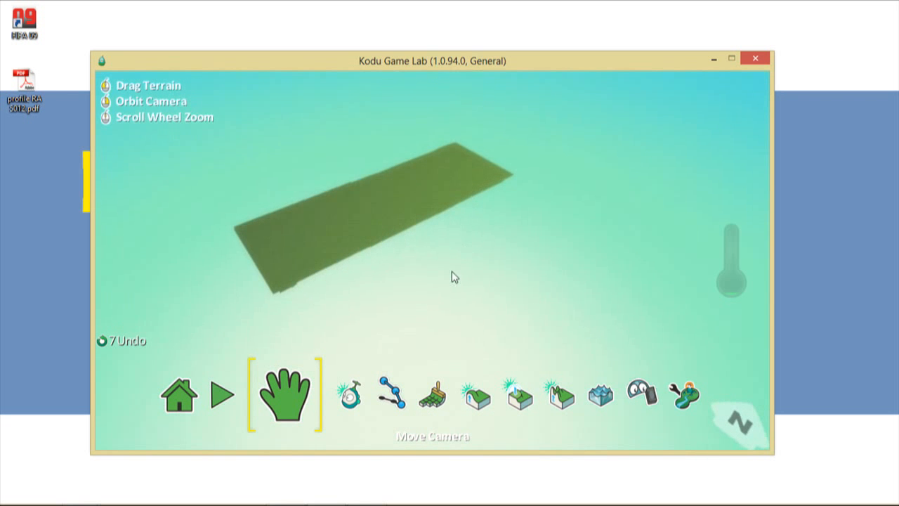
left_click_drag(451, 272, 410, 315)
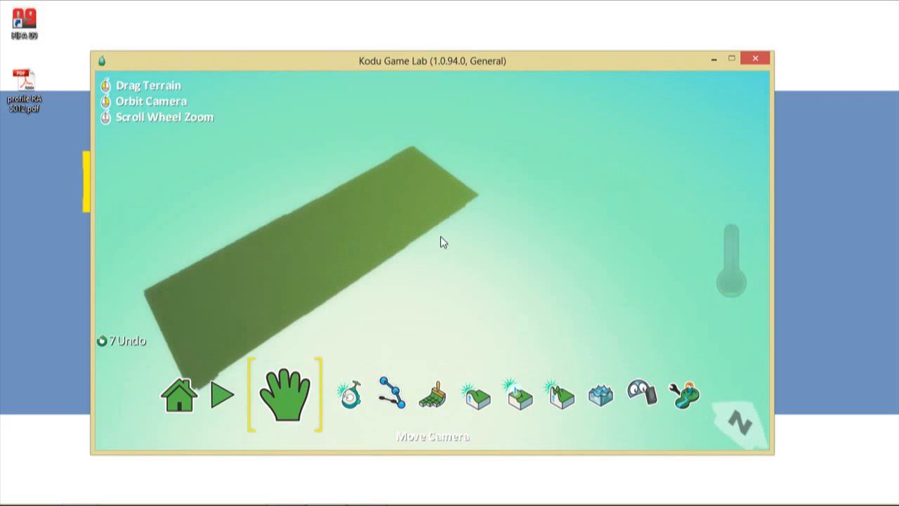
right_click_drag(442, 241, 346, 225)
left_click_drag(359, 205, 361, 316)
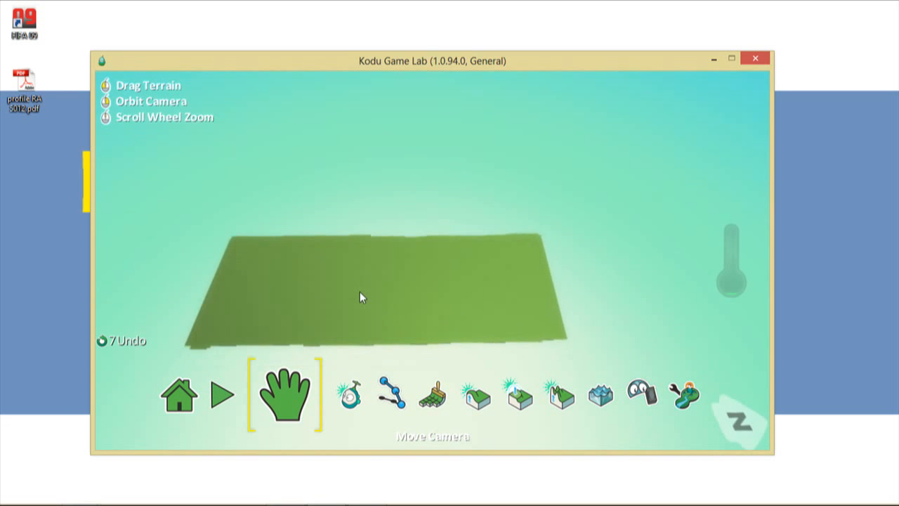
- Lay a trial wall on the terrain with the Path tool, then delete it
left_click(392, 397)
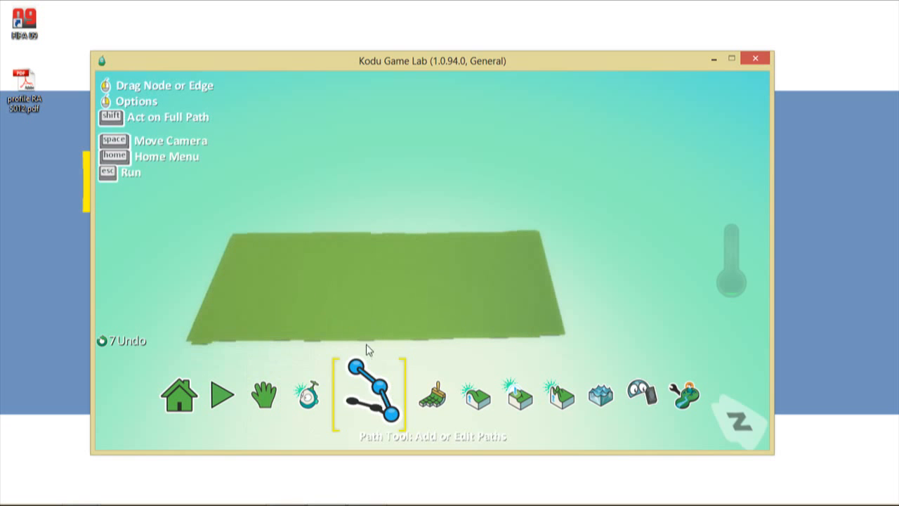
right_click(325, 310)
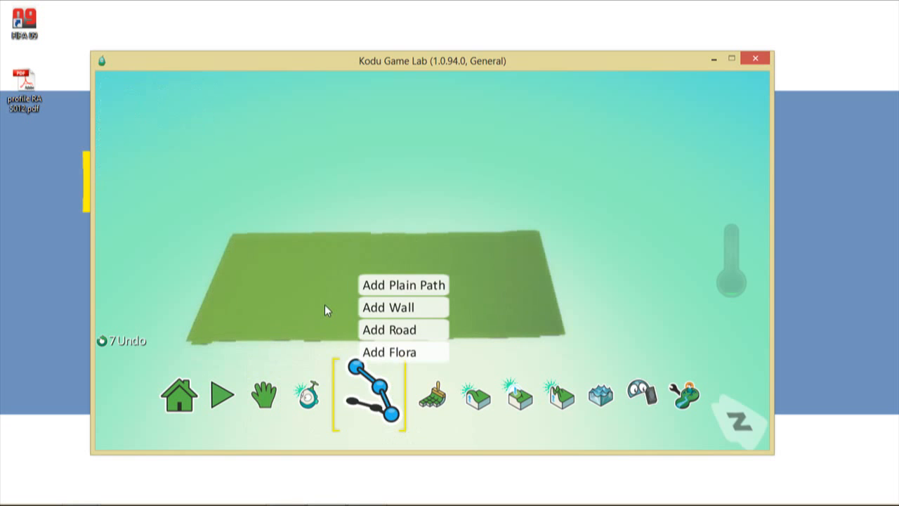
left_click(401, 307)
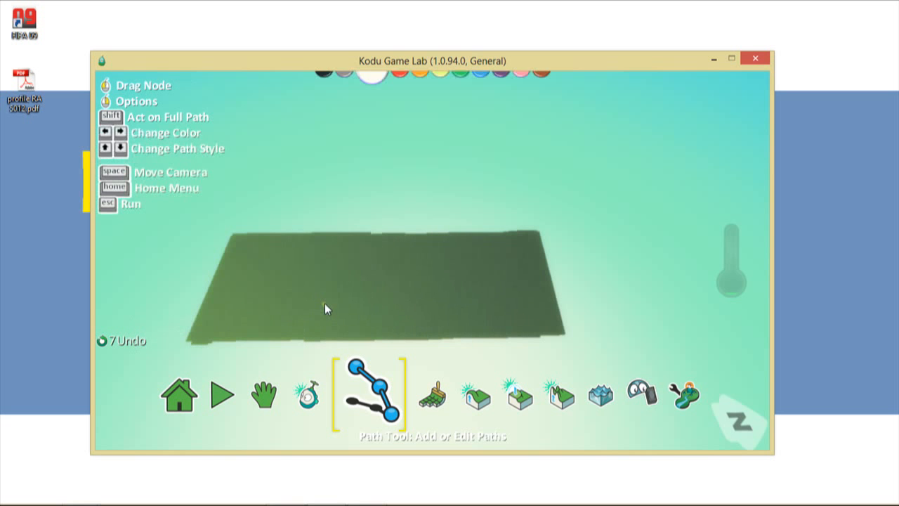
right_click(324, 309)
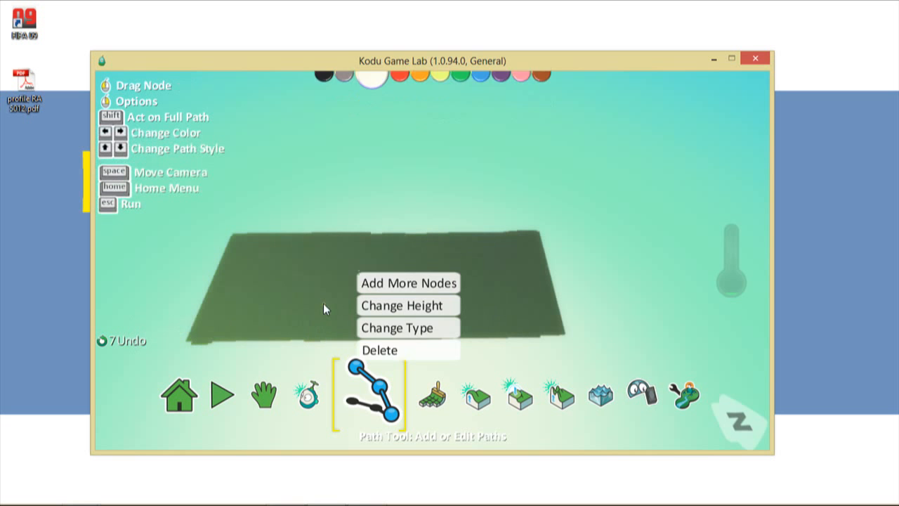
left_click(368, 349)
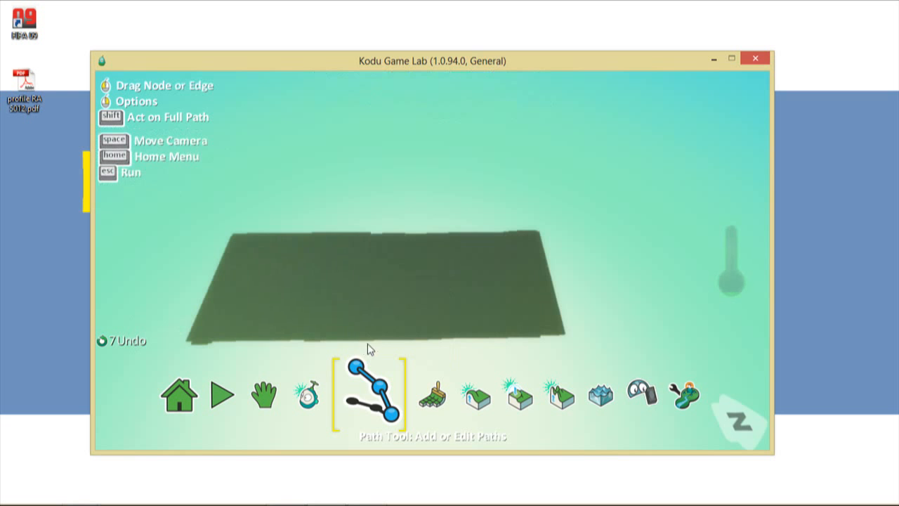
- Run a wall from the terrain's front-left to front-right corner and cycle its colour to yellow
left_click(188, 343)
left_click(267, 341)
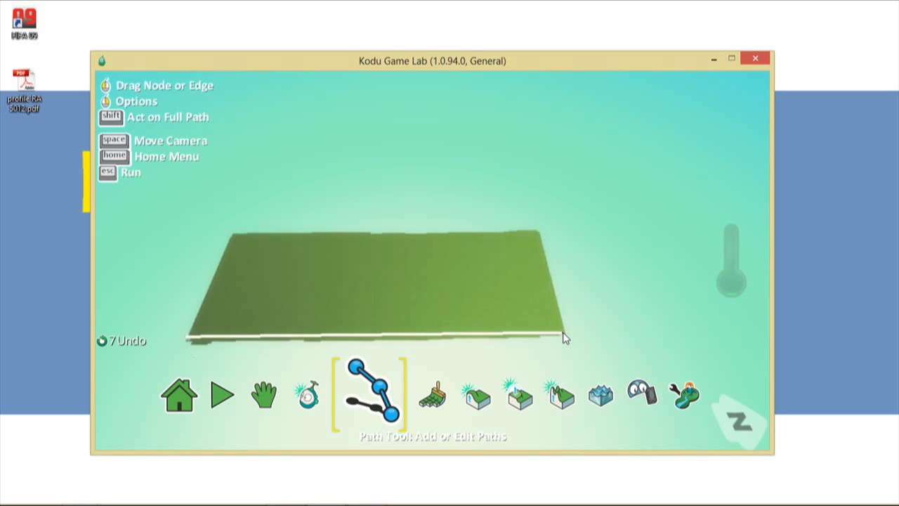
left_click(564, 338)
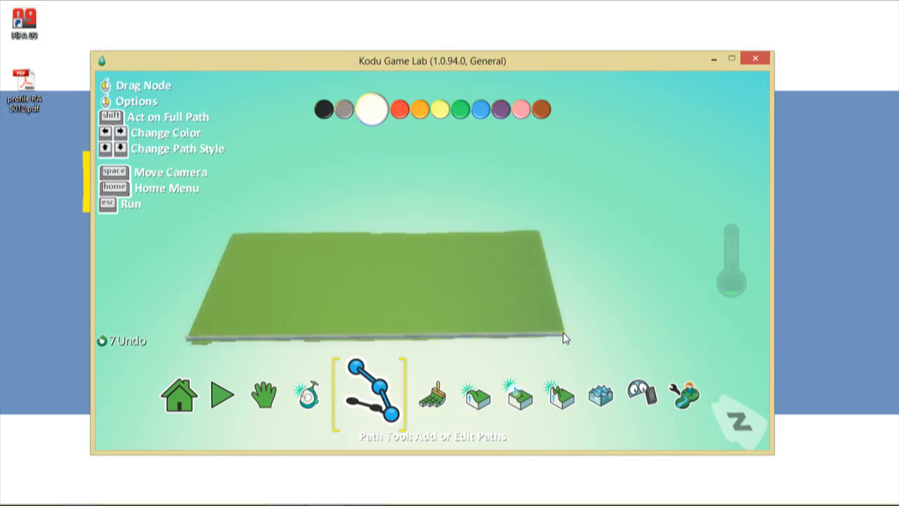
key("Right")
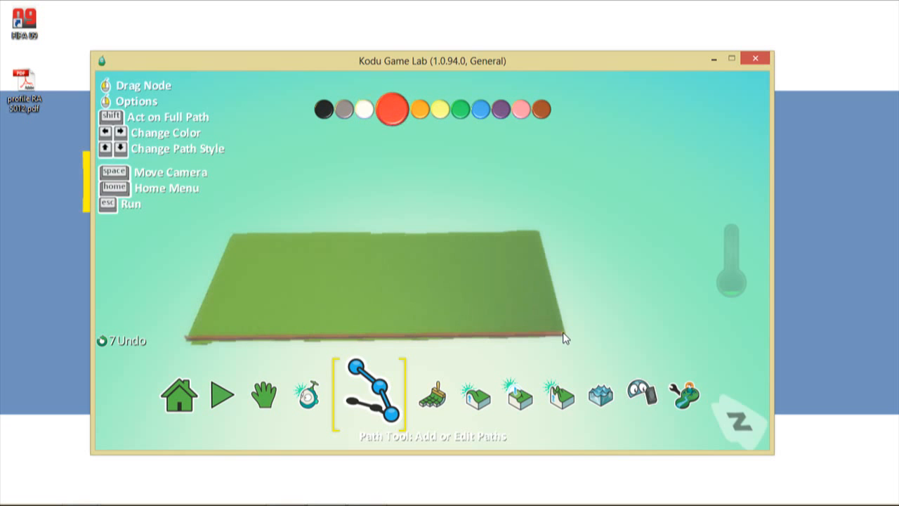
key("Right")
key("Right")
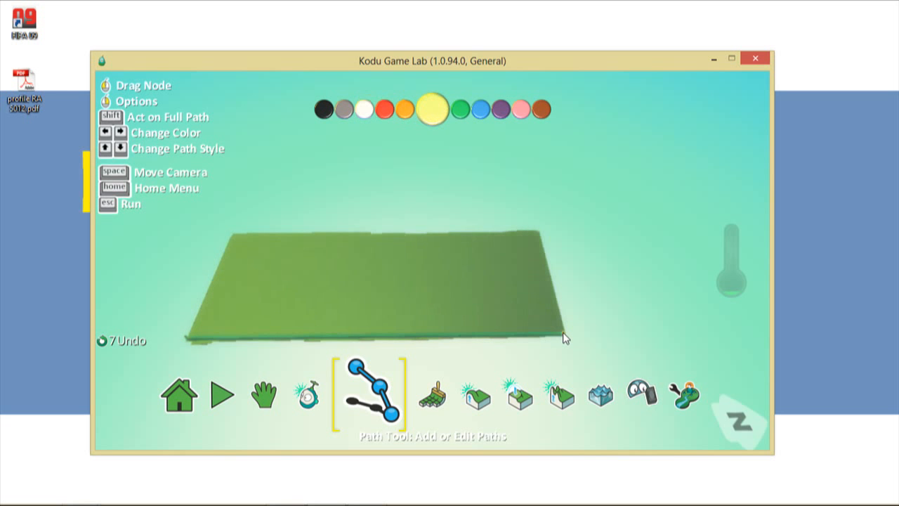
key("Right")
key("Right")
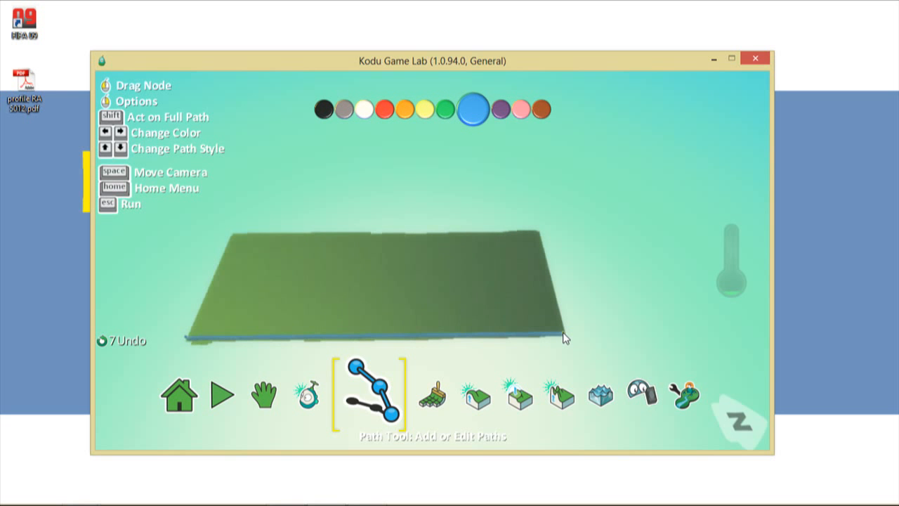
- Change the front wall's height from about 2 to 13.62 using the Height slider
right_click(563, 338)
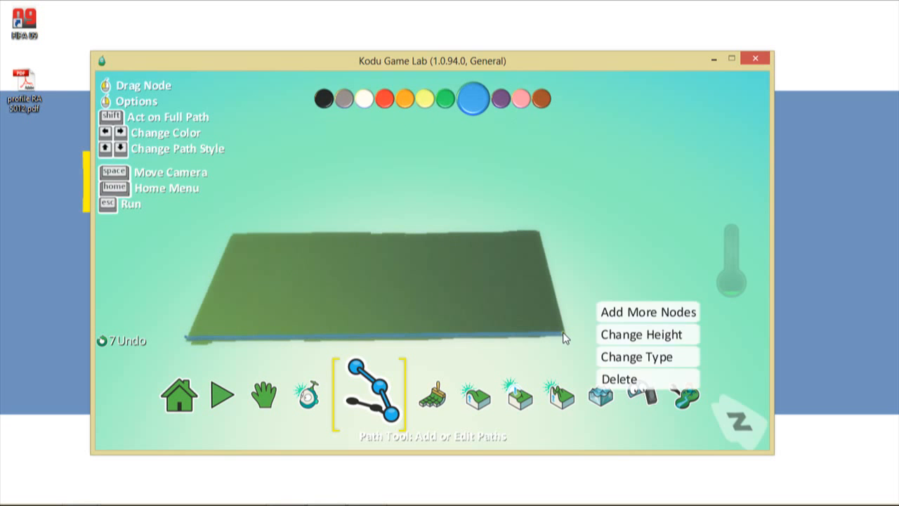
left_click(645, 341)
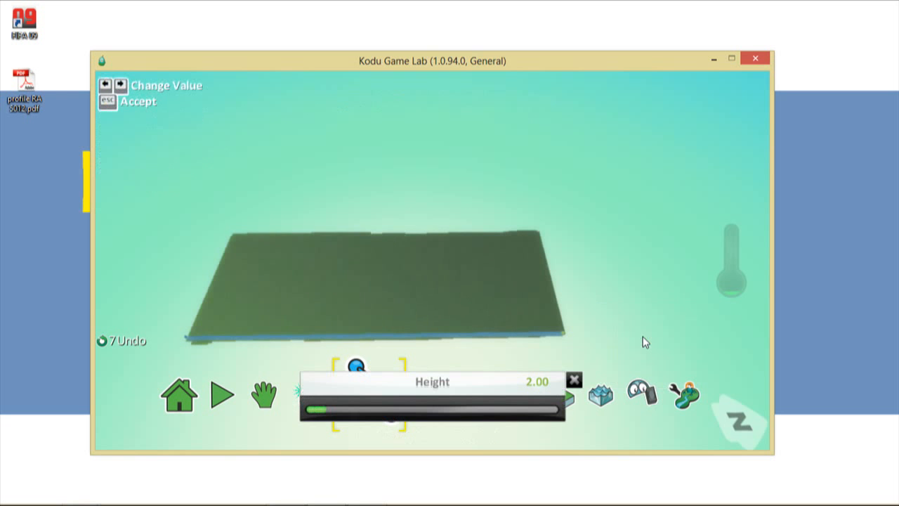
key("Right")
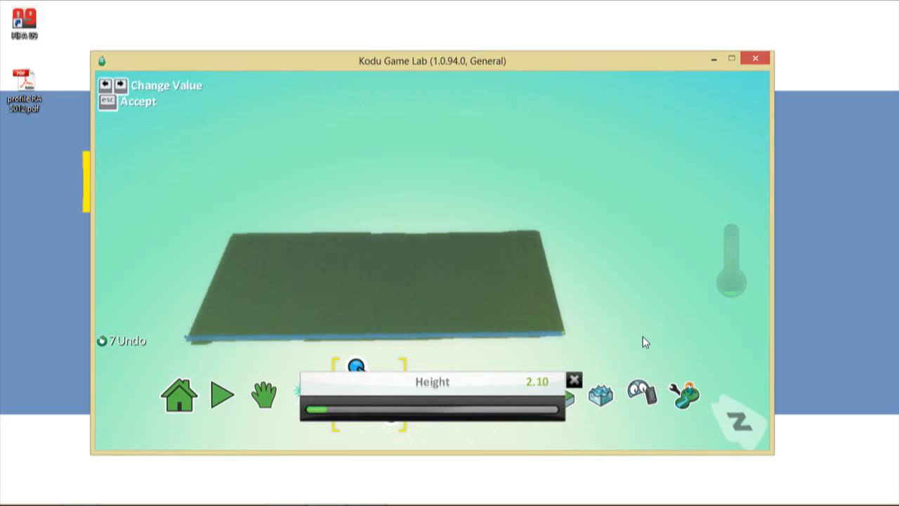
key("Right")
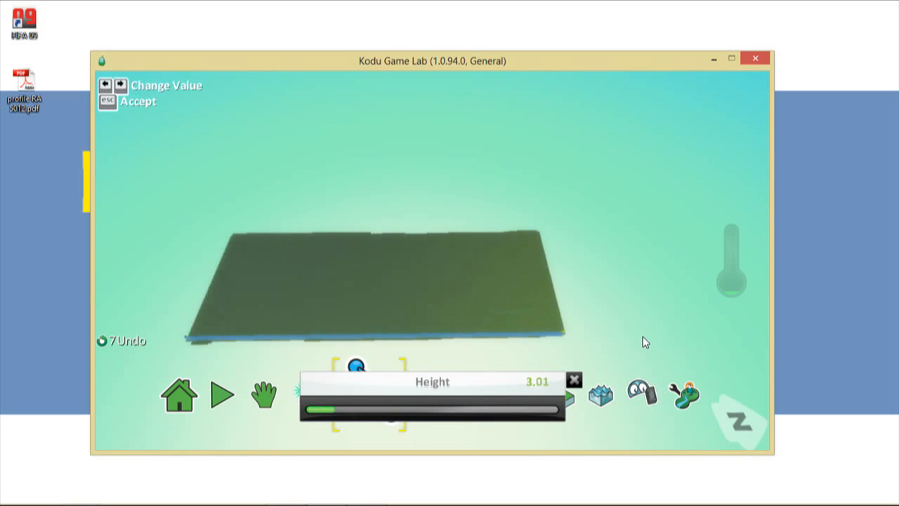
left_click(476, 412)
left_click(512, 414)
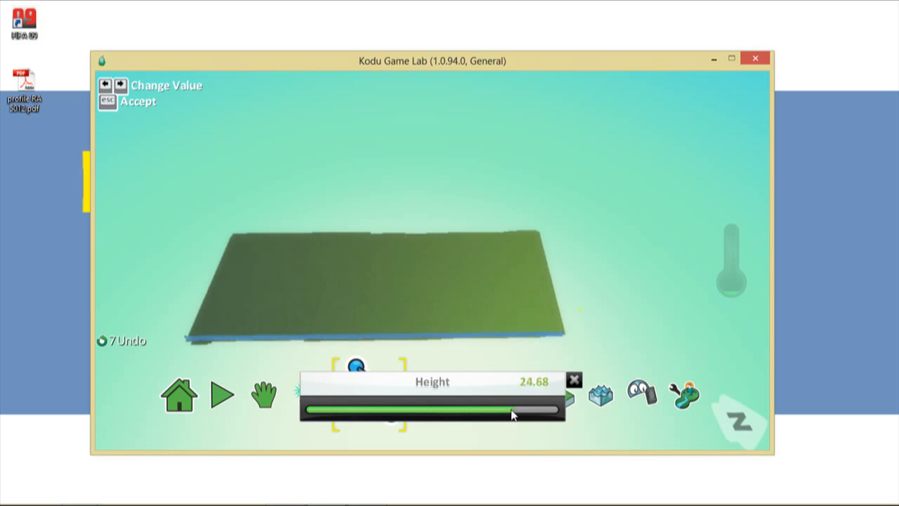
left_click(450, 411)
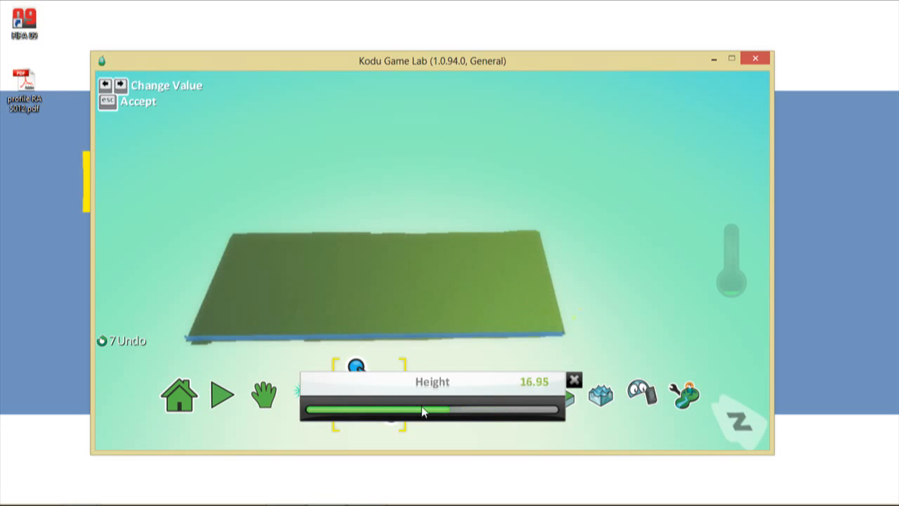
left_click(422, 411)
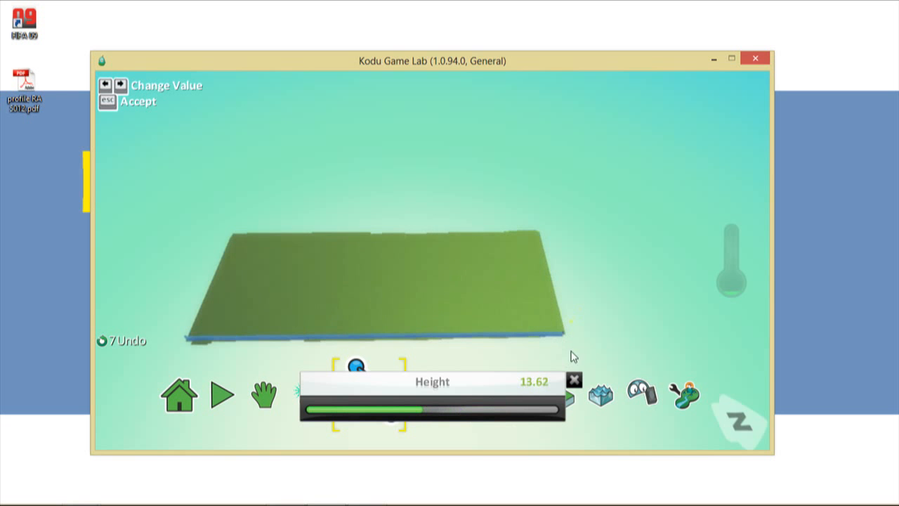
key("Escape")
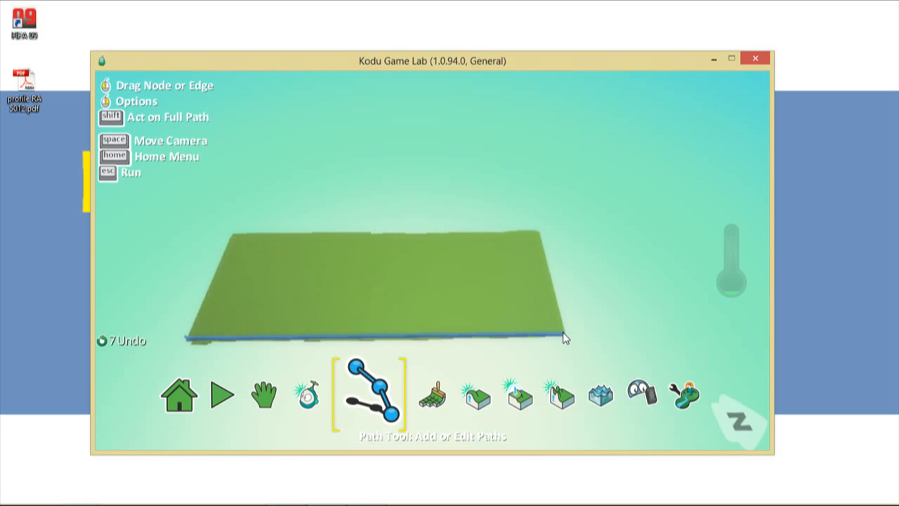
- Dismiss the path-kind menu without adding a path and return to the Move Camera tool
right_click(563, 338)
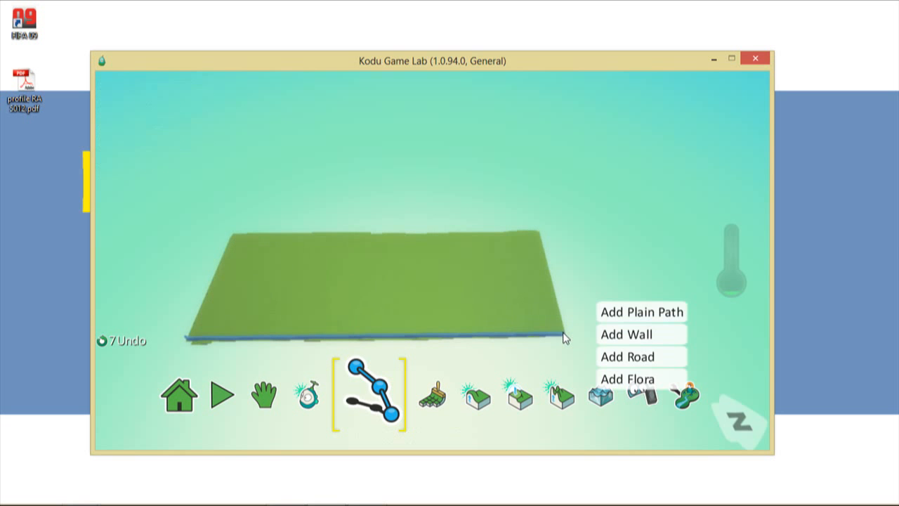
left_click(539, 365)
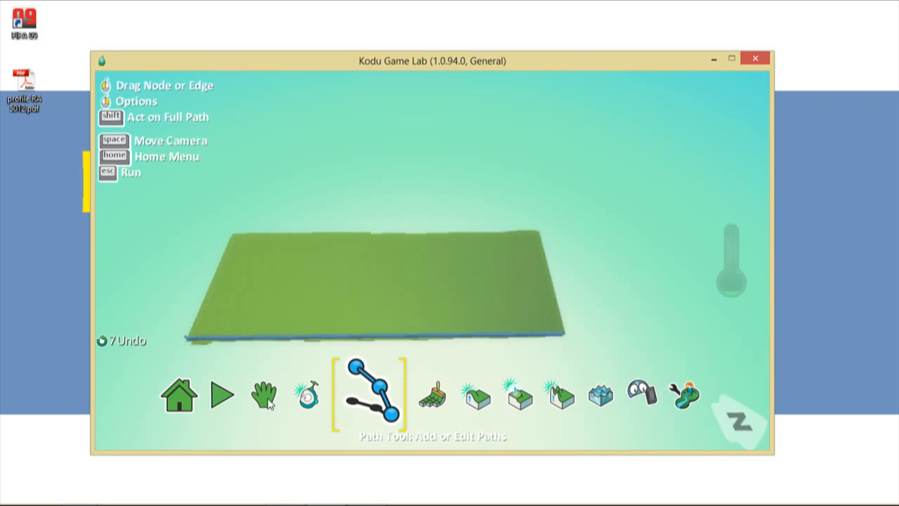
scroll(572, 347, "up", 5)
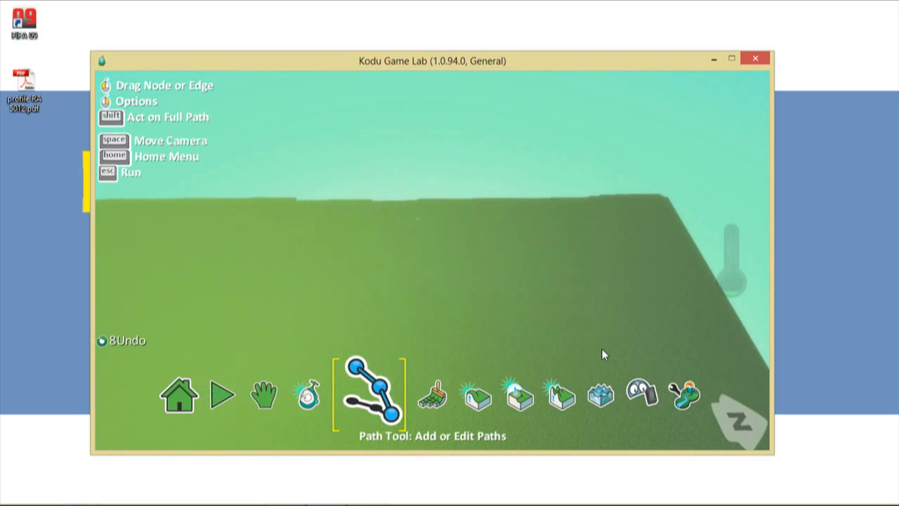
left_click(267, 391)
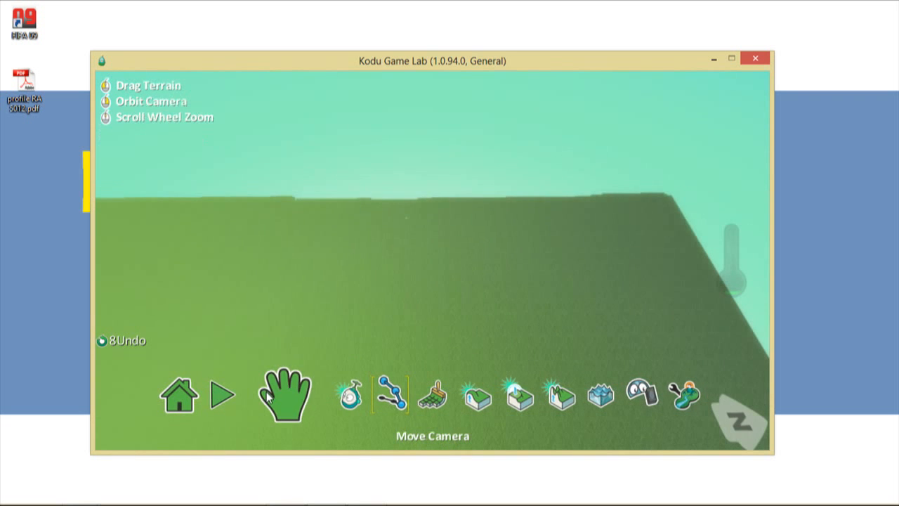
- Undo the front-edge wall with Ctrl+Z and the Undo button, leaving the slab bare
left_click_drag(552, 265, 539, 210)
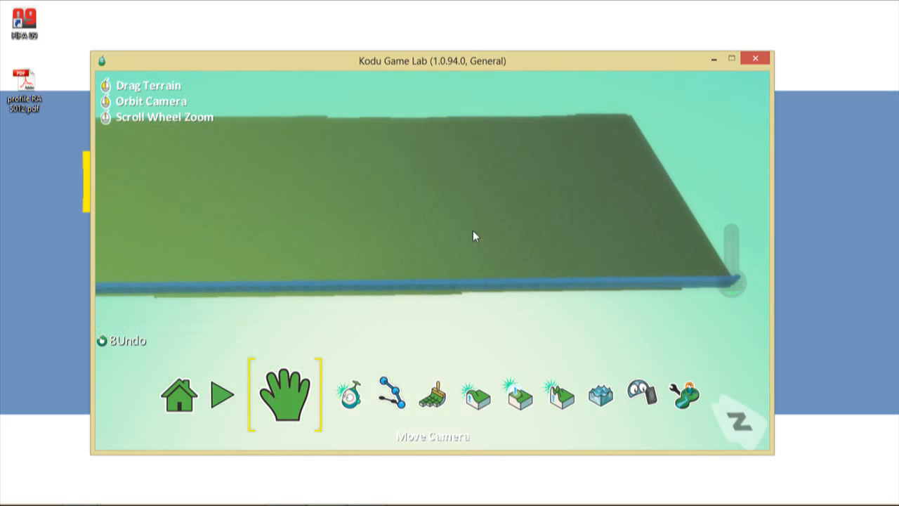
left_click(392, 398)
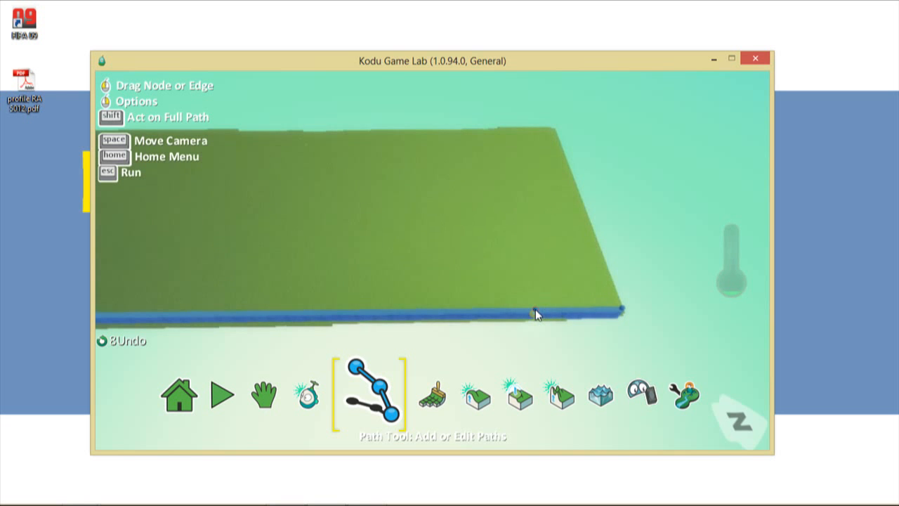
key("ctrl+z")
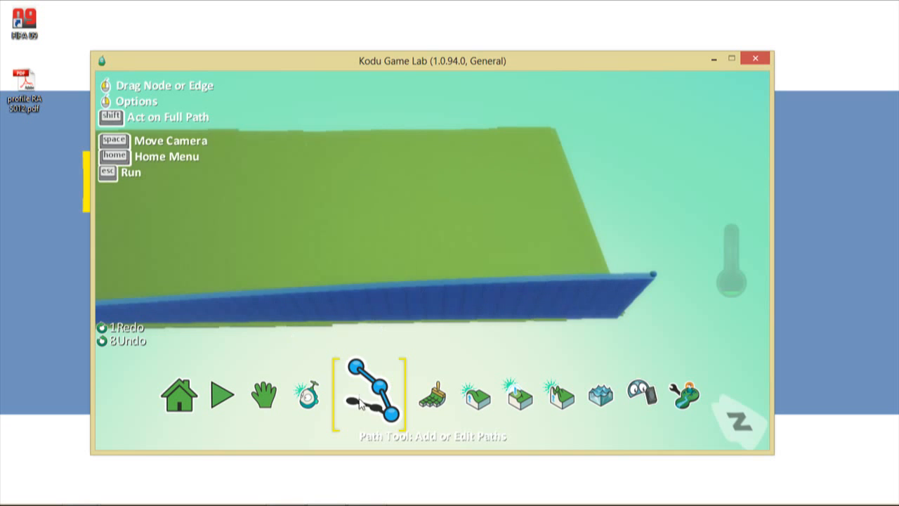
left_click(264, 400)
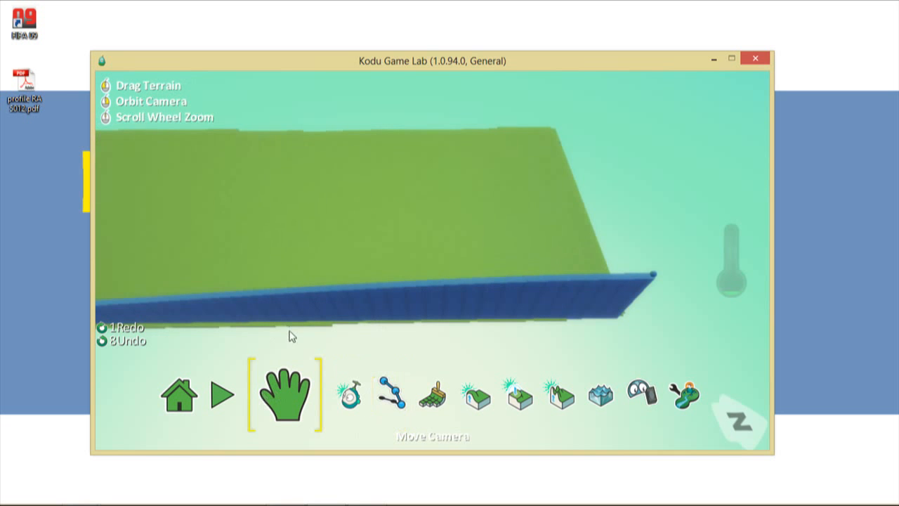
left_click_drag(506, 262, 284, 226)
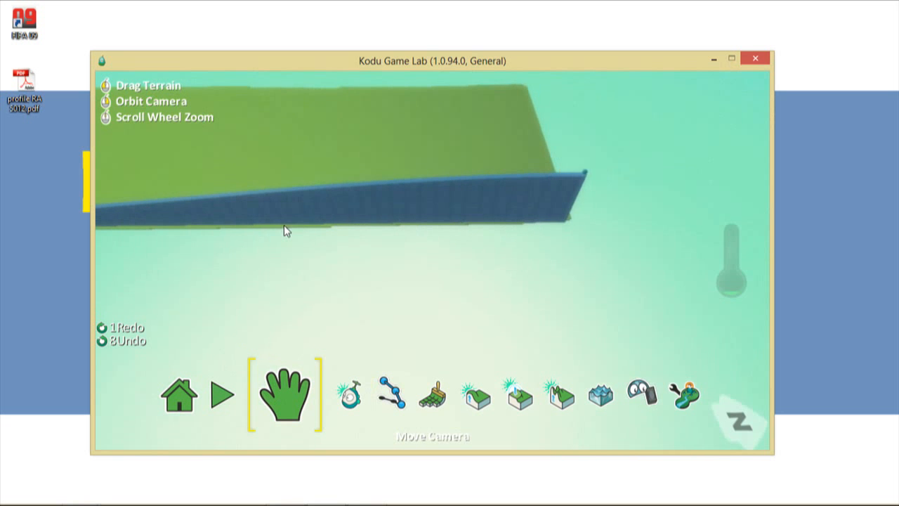
left_click(130, 345)
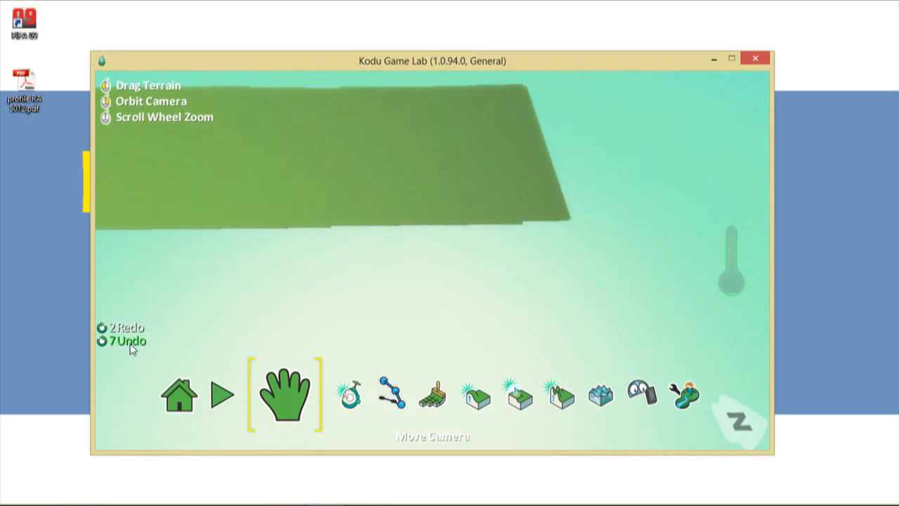
left_click_drag(413, 297, 676, 356)
- Draw a wall from the slab's front-left corner to its front-right corner
left_click(390, 395)
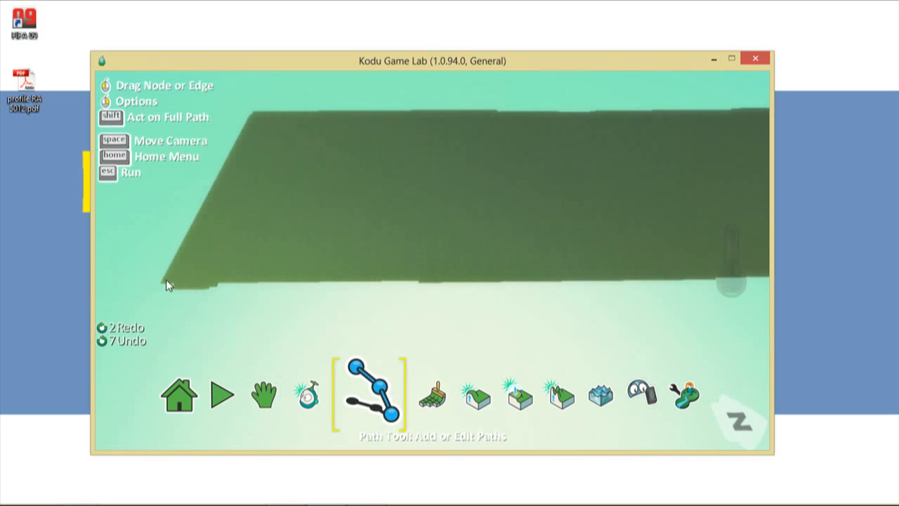
scroll(353, 305, "down", 3)
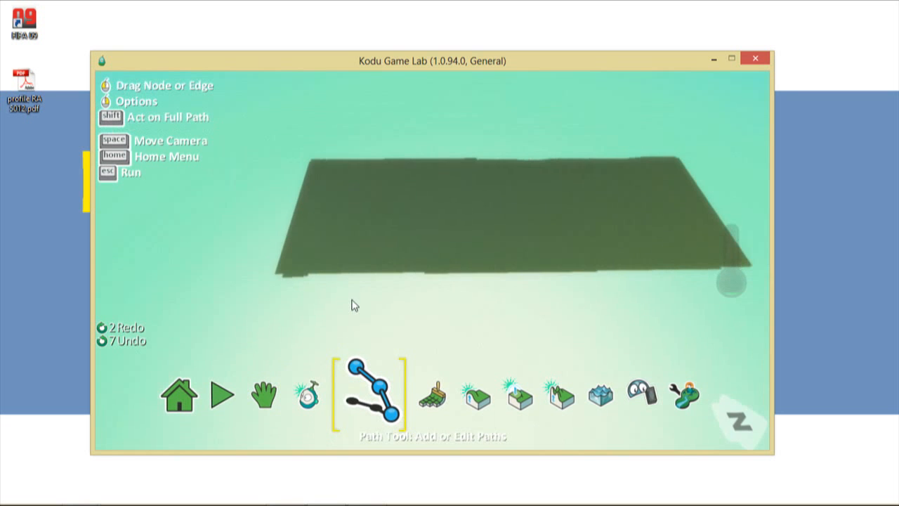
left_click(281, 276)
left_click(351, 275)
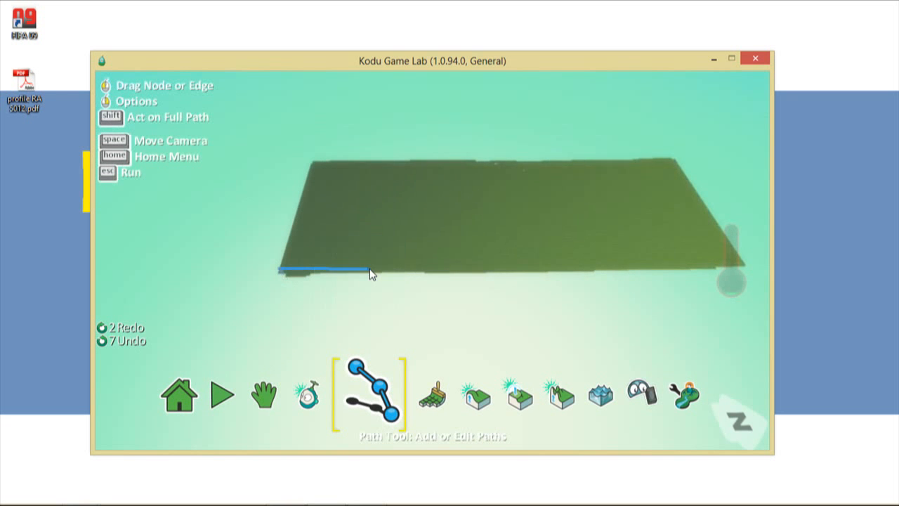
left_click(743, 263)
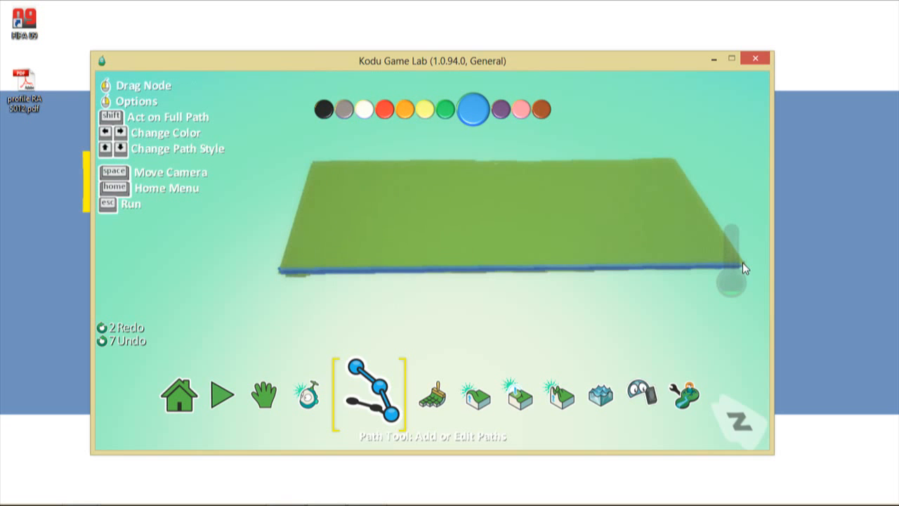
- Raise the new wall's height from 2.00 to about 17.60
right_click(742, 263)
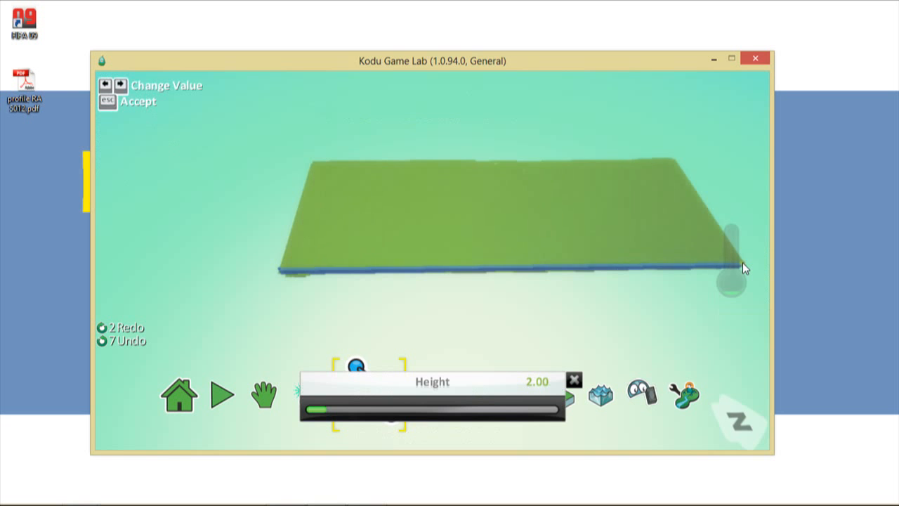
key("Right")
key("Right")
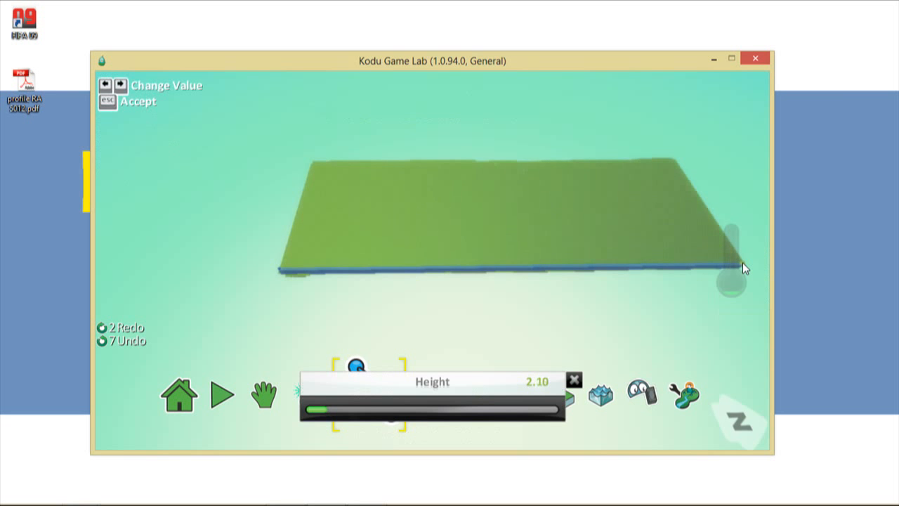
key("Right")
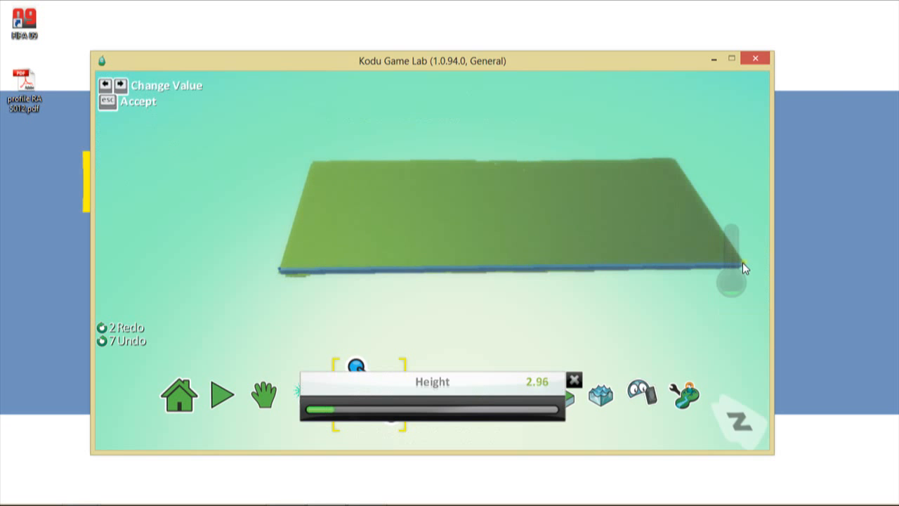
left_click_drag(417, 416, 500, 413)
left_click(574, 381)
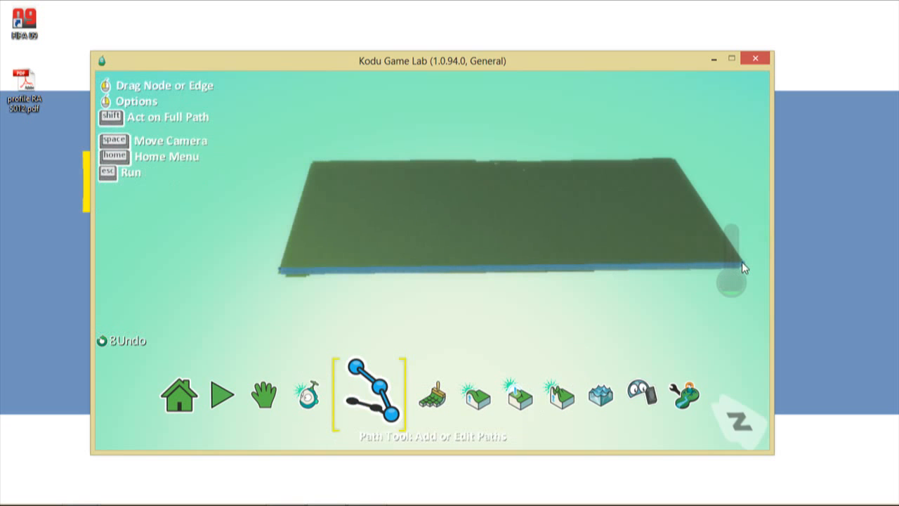
left_click(264, 401)
- Pan and orbit the camera a quarter turn so the unwalled long edge faces front
left_click(313, 396)
left_click_drag(658, 305, 604, 369)
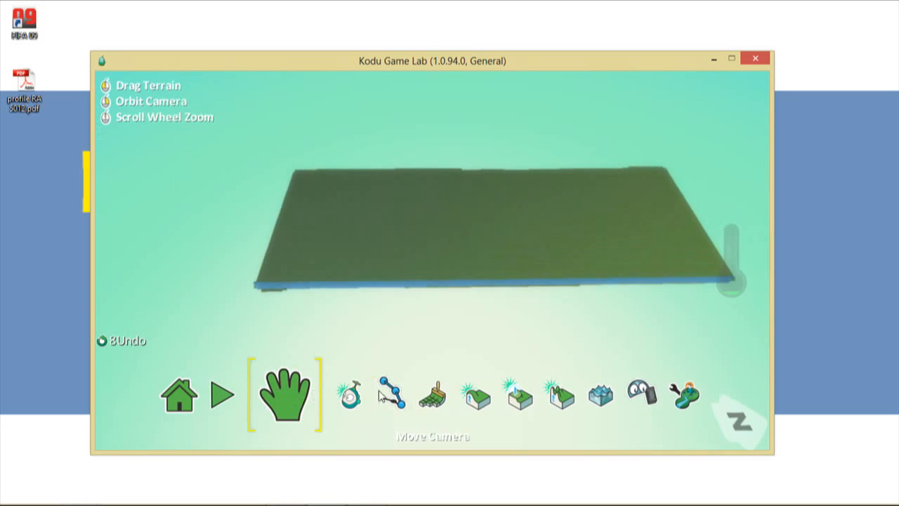
left_click_drag(395, 320, 606, 258)
left_click_drag(510, 247, 427, 253)
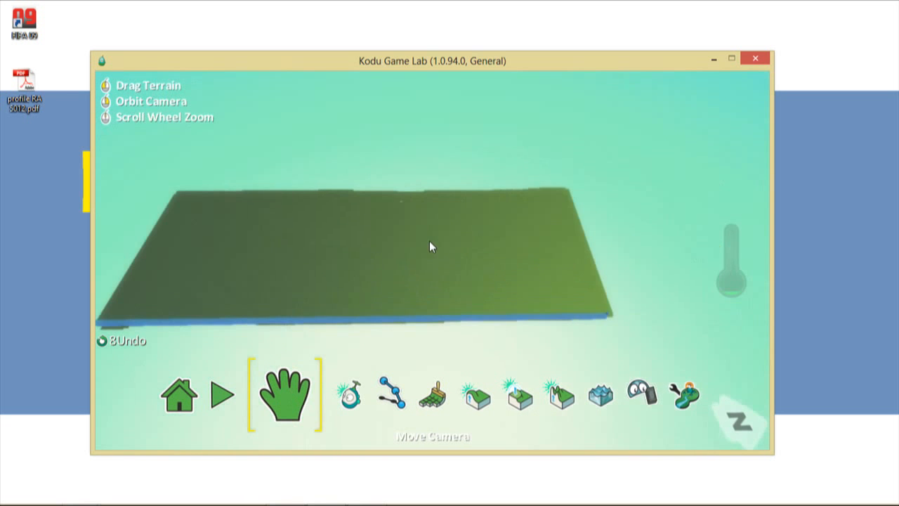
right_click_drag(429, 241, 496, 263)
left_click_drag(497, 263, 474, 263)
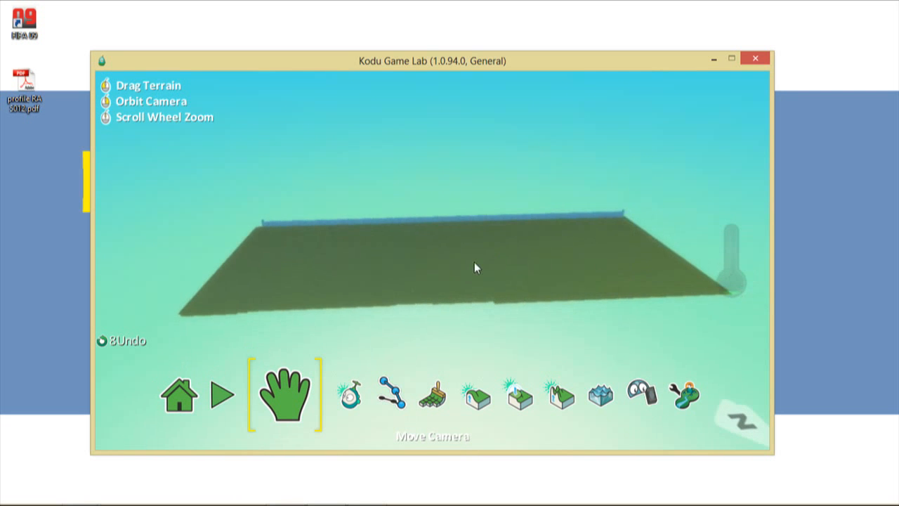
- Draw a second wall from the right corner to the left corner, keeping it blue
left_click(405, 392)
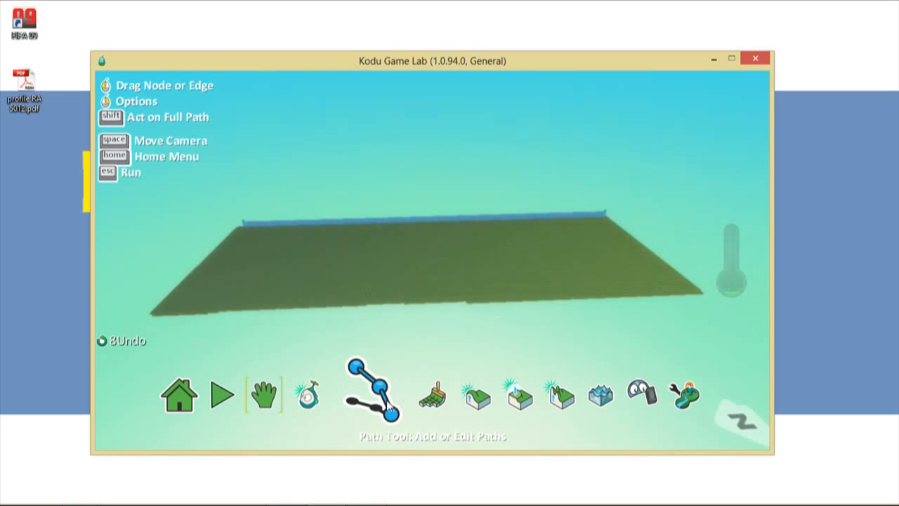
left_click(702, 293)
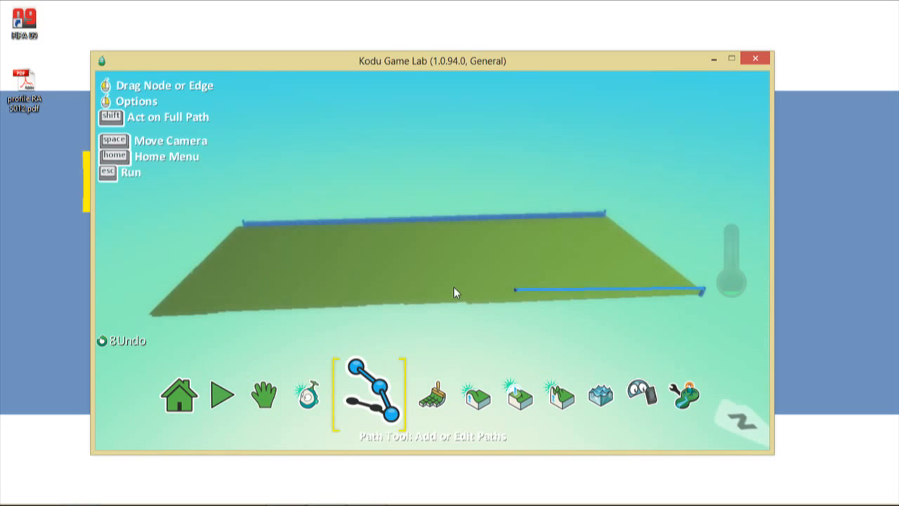
left_click(153, 314)
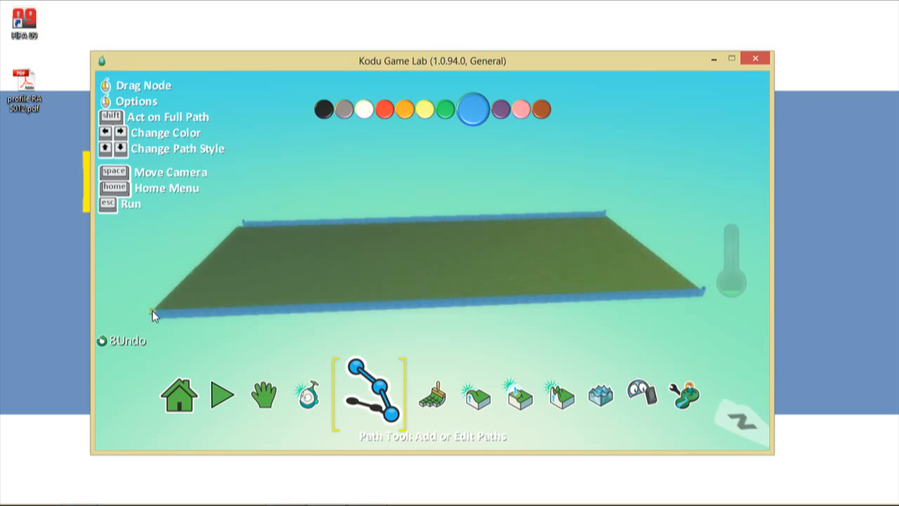
key("Right")
key("Left")
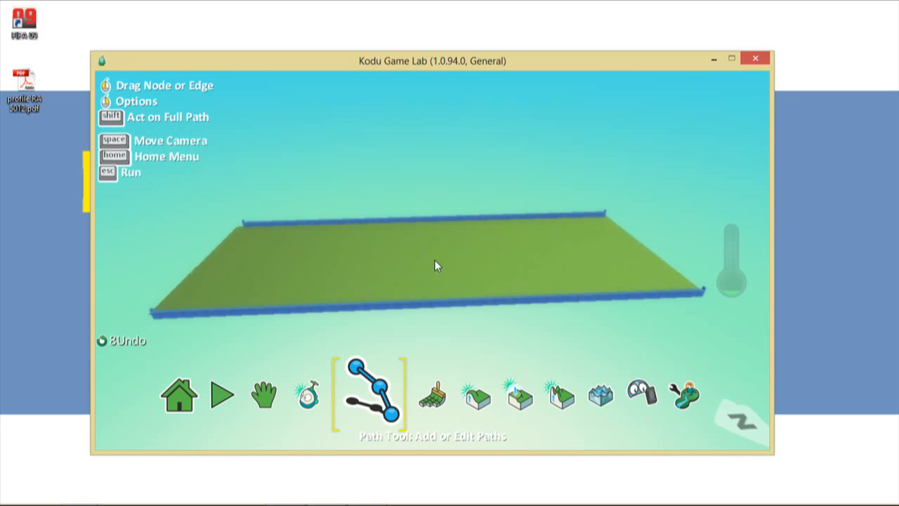
left_click(270, 400)
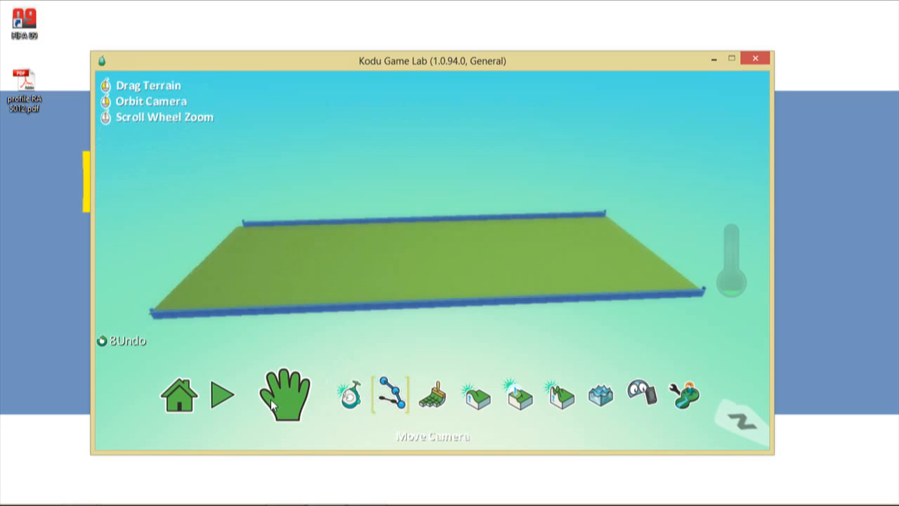
- Pan and orbit to look down the terrain's length, then pick the Path tool
left_click_drag(668, 271, 320, 324)
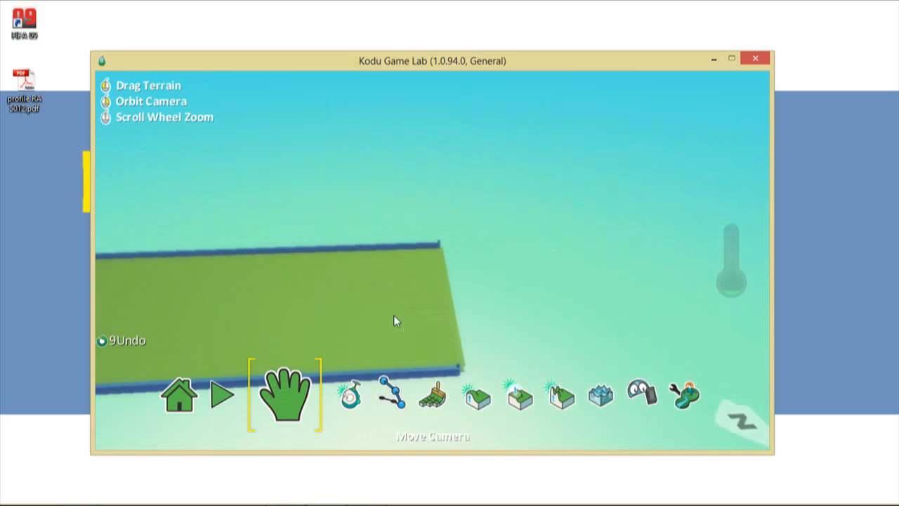
right_click_drag(257, 342, 359, 288)
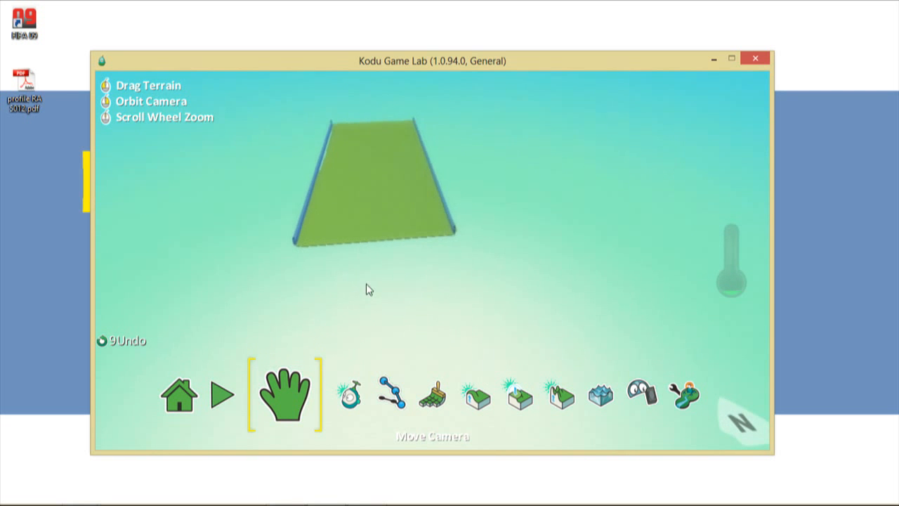
left_click(390, 403)
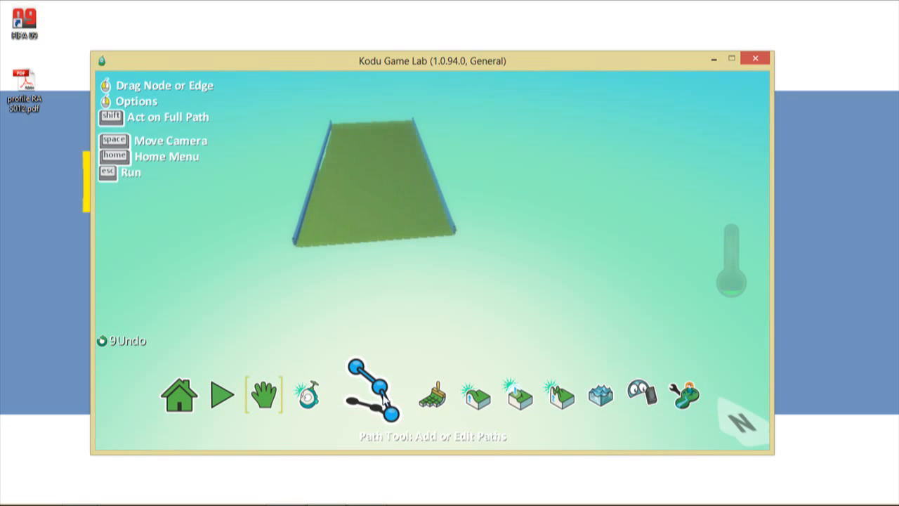
- Draw a road from the terrain's near end to its far end and make it black
key("space")
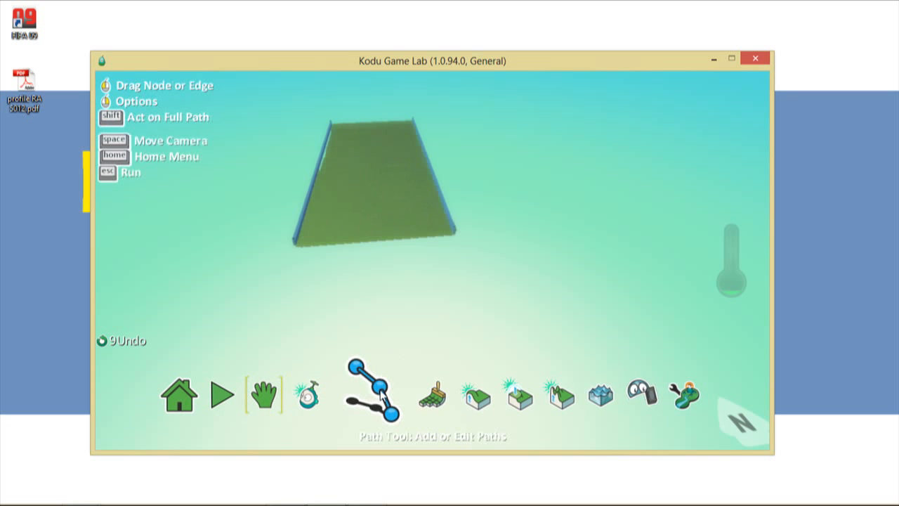
left_click(382, 396)
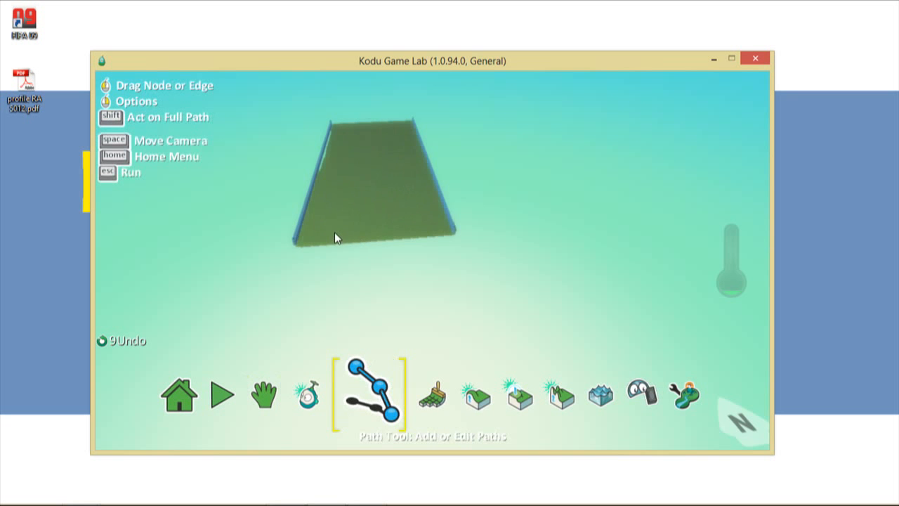
left_click(334, 232)
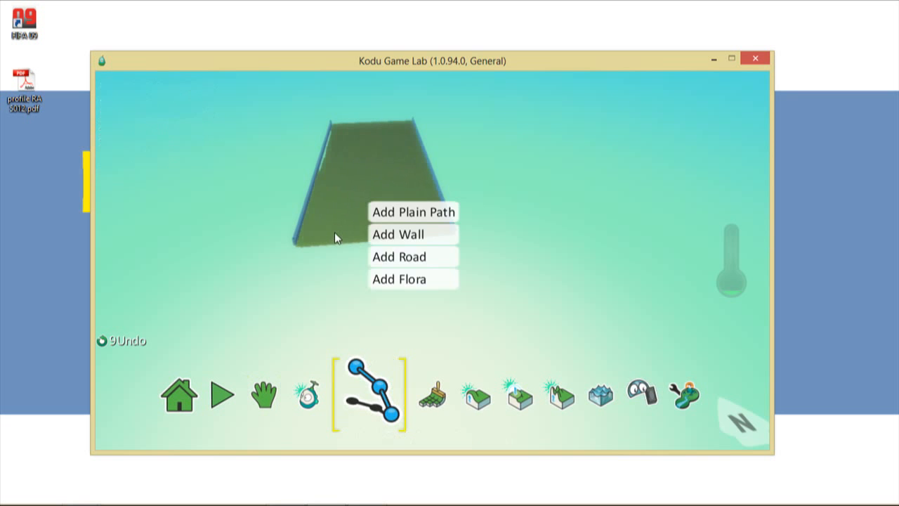
left_click(408, 259)
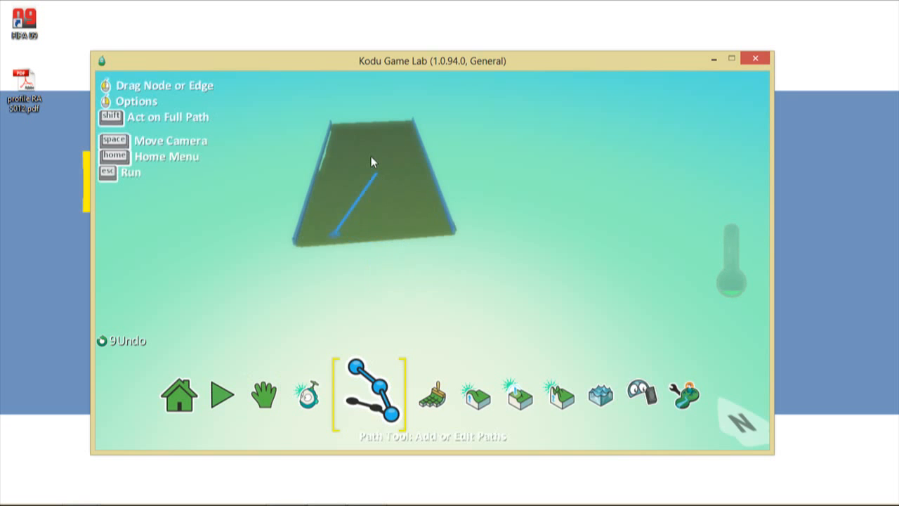
left_click(351, 123)
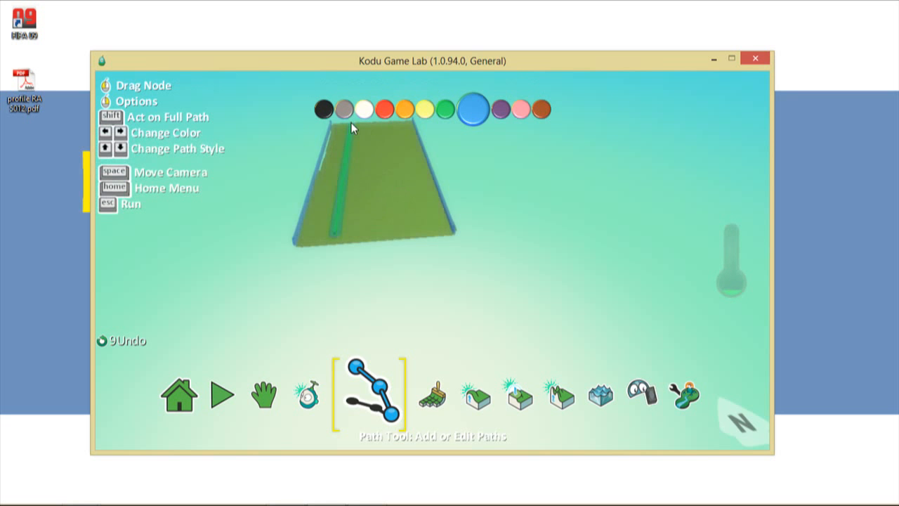
key("Left")
key("Left")
key("Left")
key("Left")
key("Left")
key("Left")
key("Left")
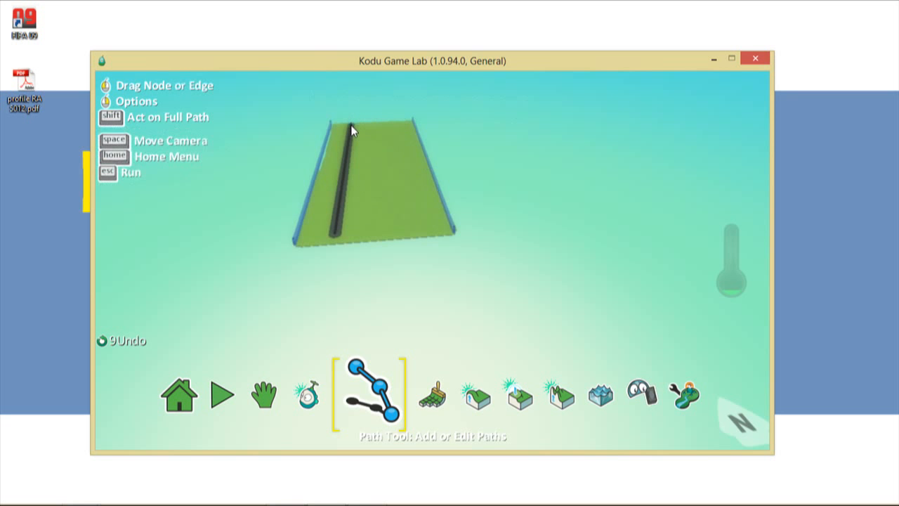
mouse_move(352, 124)
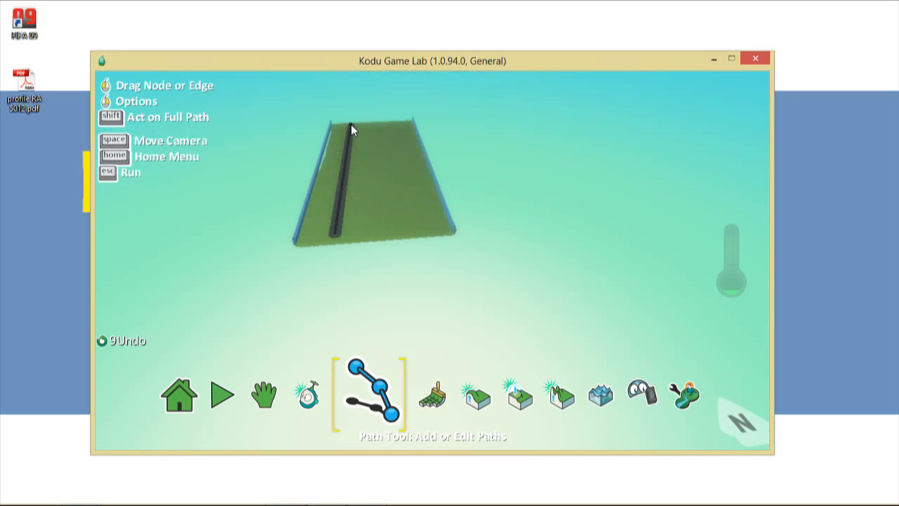
left_click(351, 127)
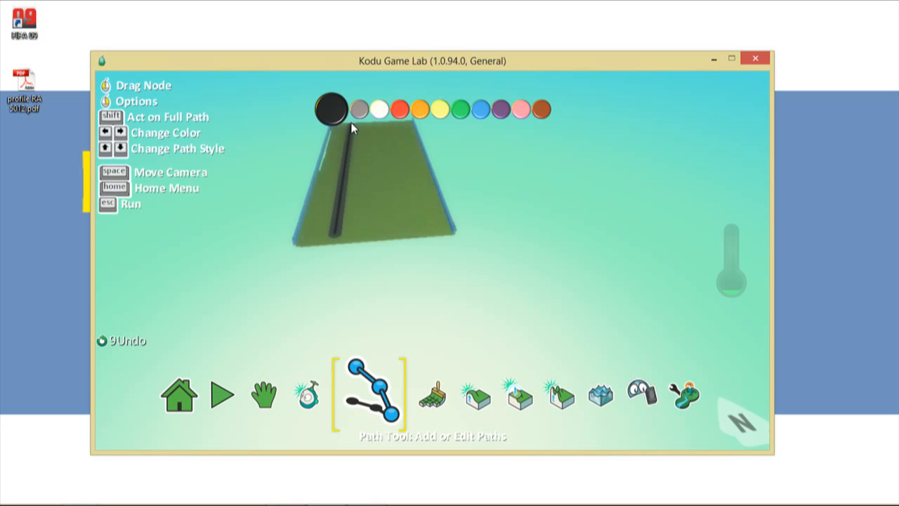
right_click(352, 128)
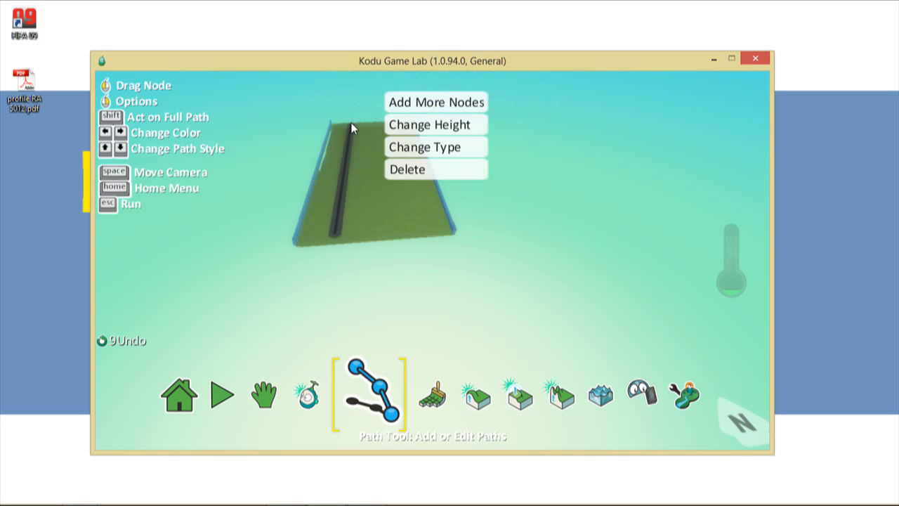
left_click(426, 125)
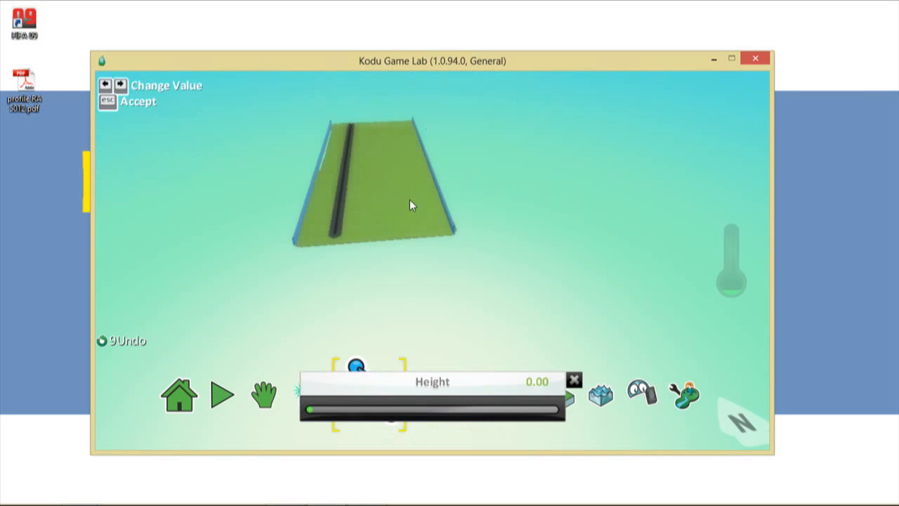
left_click(370, 411)
left_click_drag(369, 415, 471, 416)
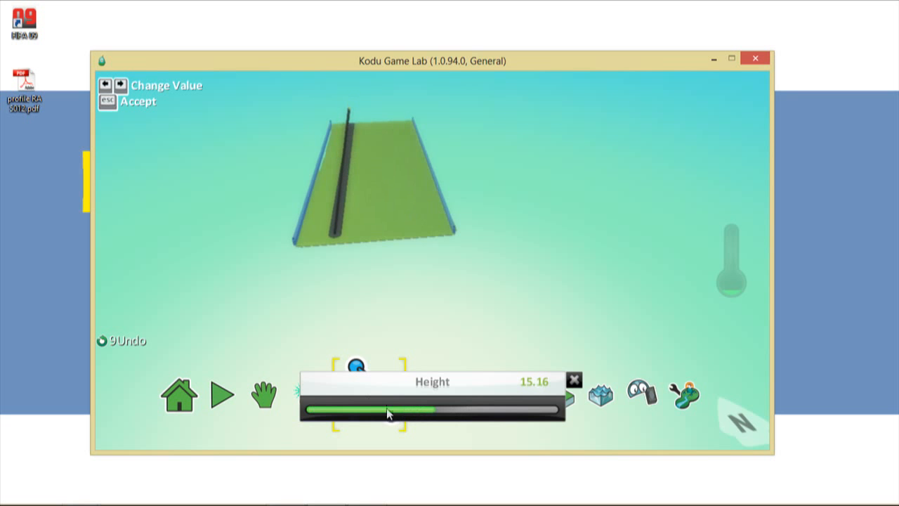
left_click_drag(388, 414, 305, 415)
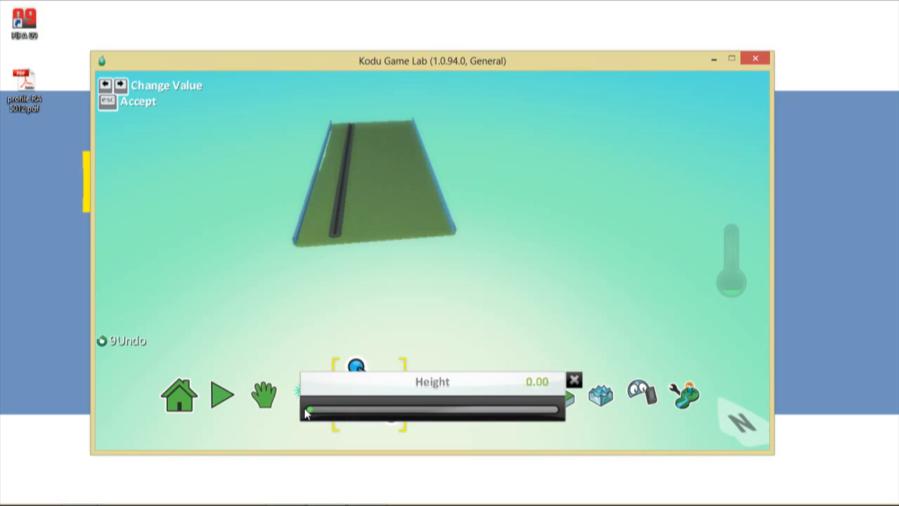
key("Escape")
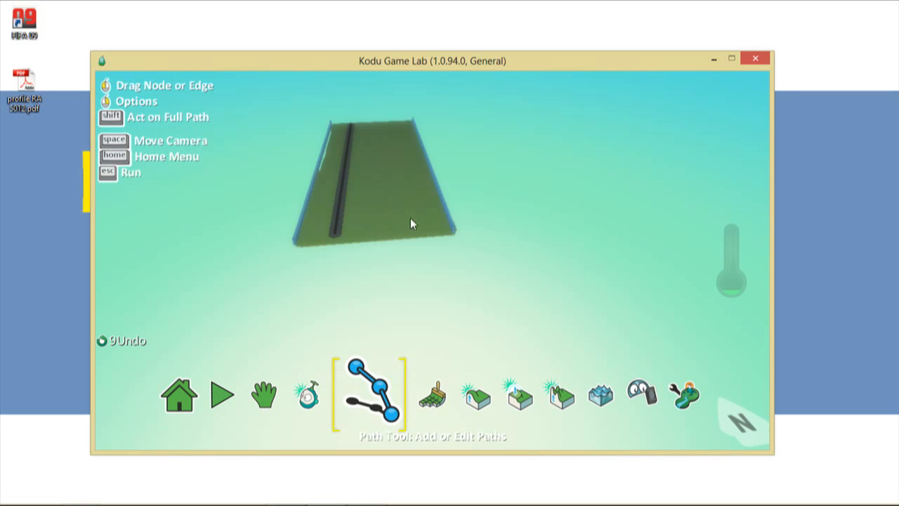
- Add a second black road running lengthwise down the terrain
right_click(400, 226)
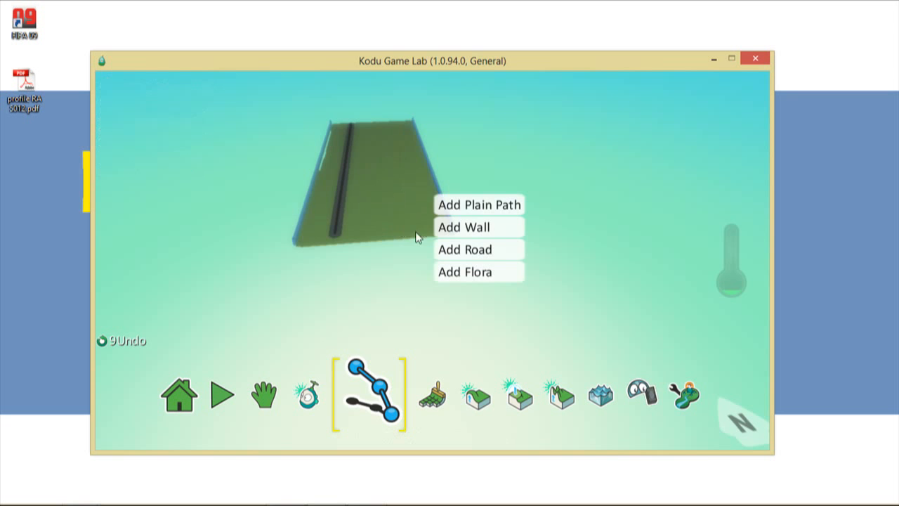
left_click(467, 257)
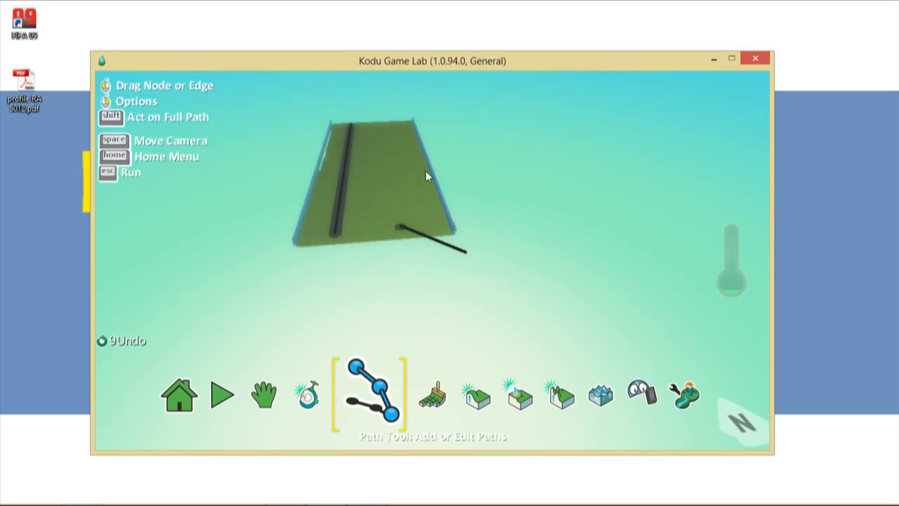
left_click(394, 121)
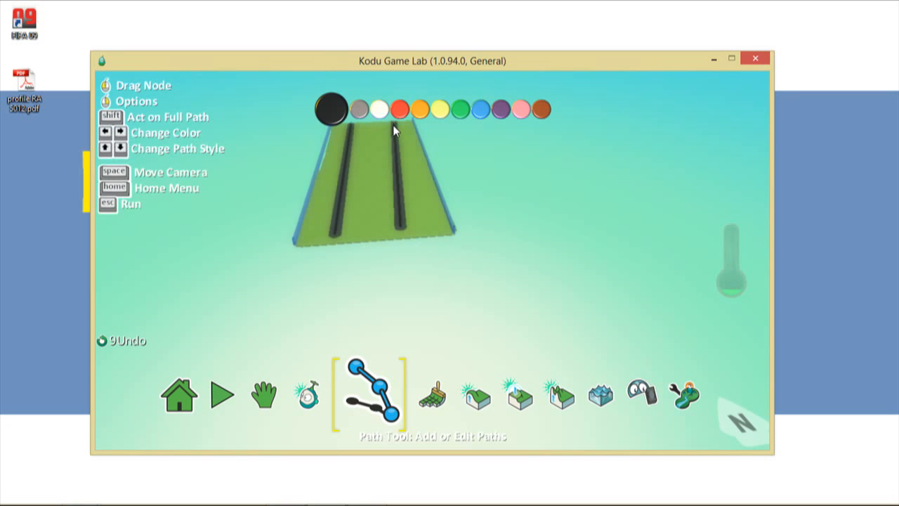
- Drag a road branch out past the terrain's right side
left_click_drag(393, 121, 538, 213)
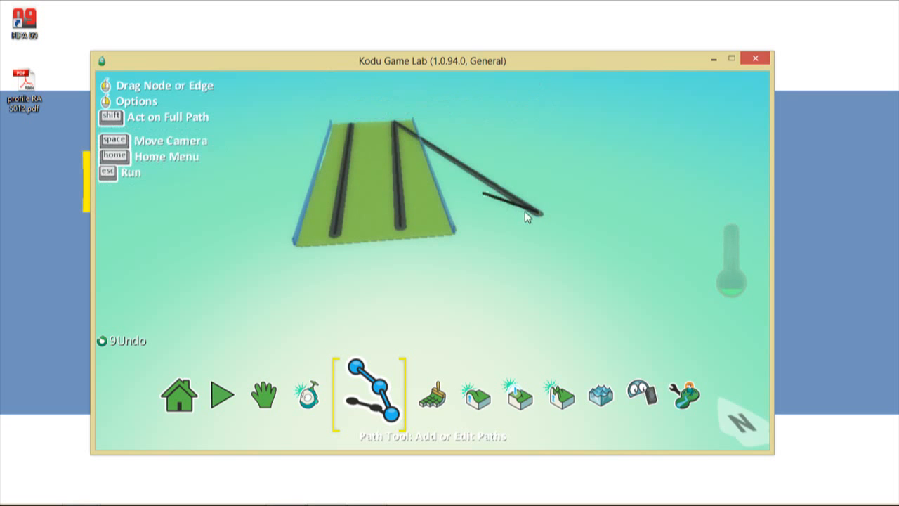
right_click(538, 218)
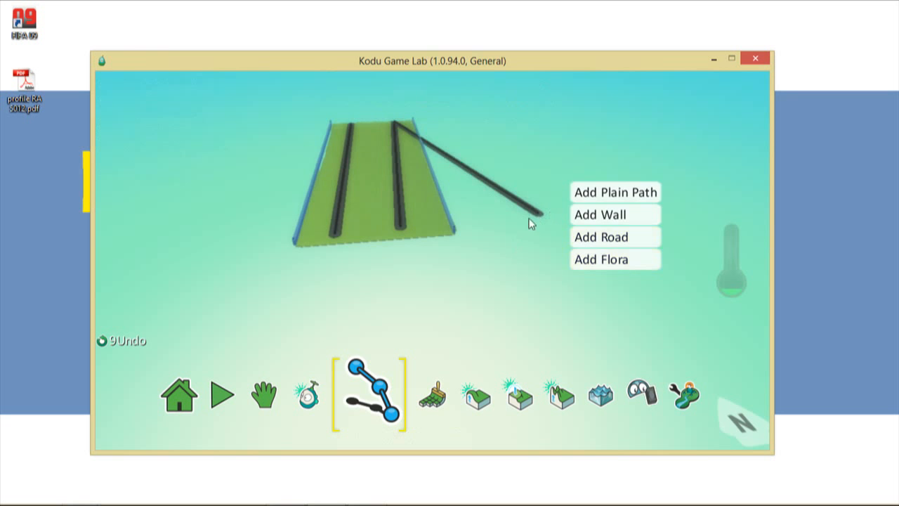
left_click(529, 219)
right_click(538, 217)
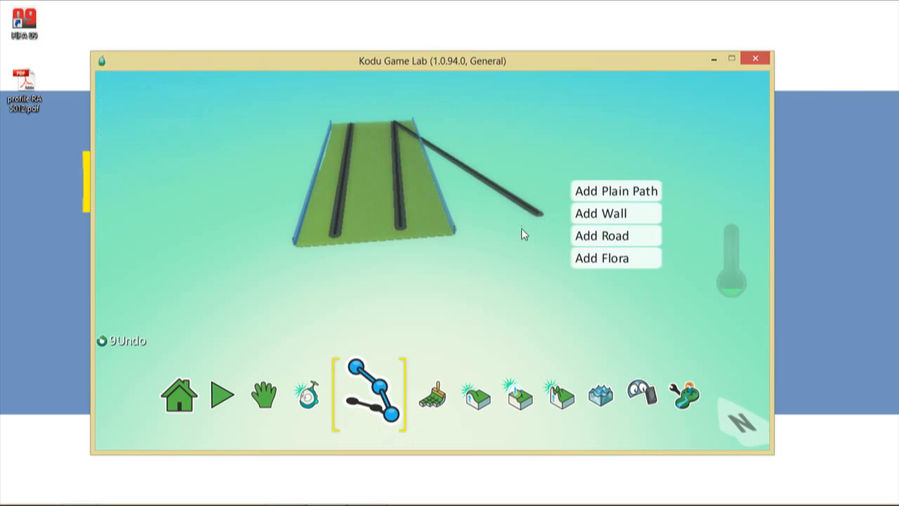
left_click(502, 195)
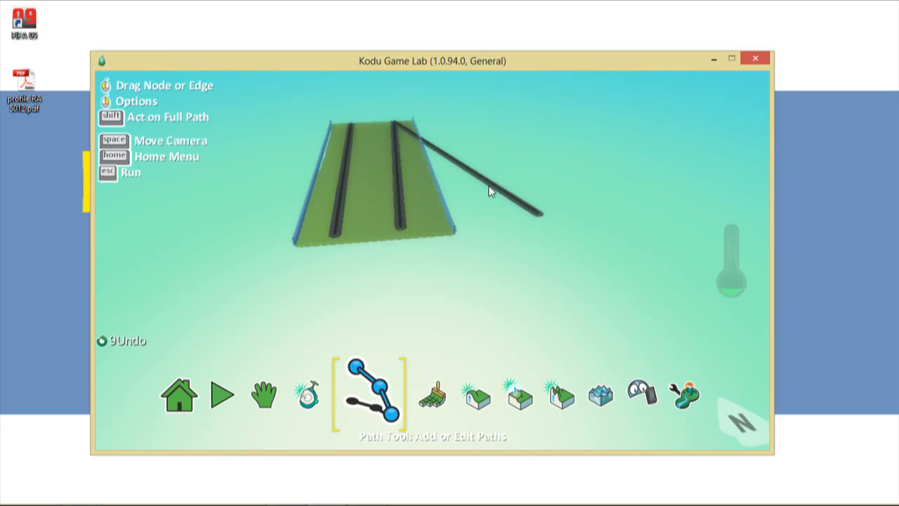
key("ctrl+z")
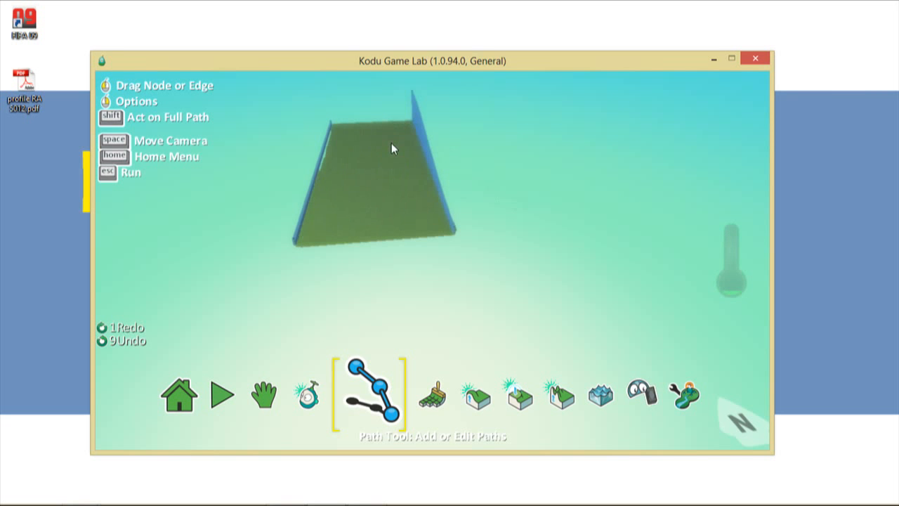
key("ctrl+y")
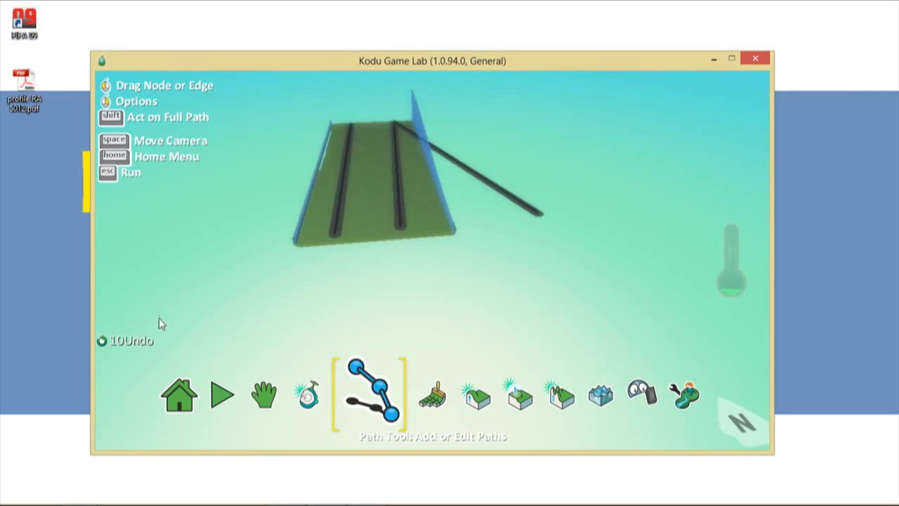
left_click(120, 341)
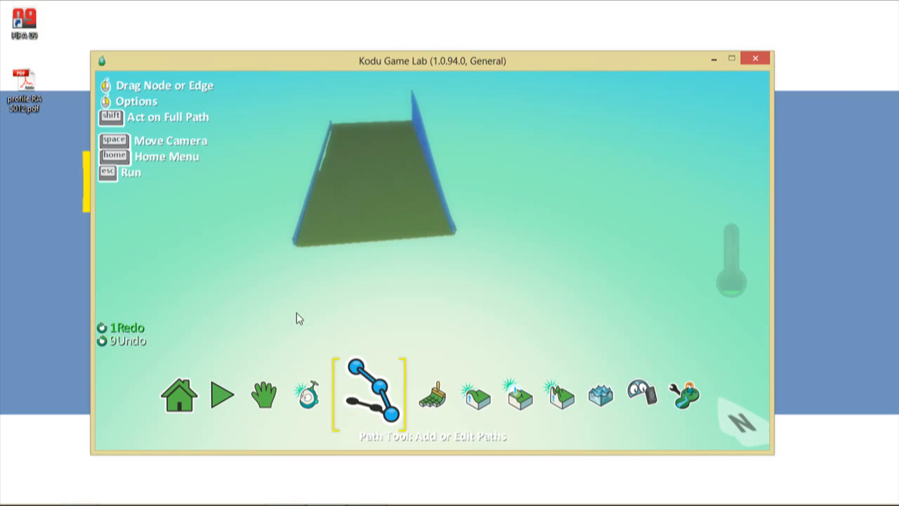
left_click(124, 328)
- Delete the stray path node placed off the terrain
left_click(122, 329)
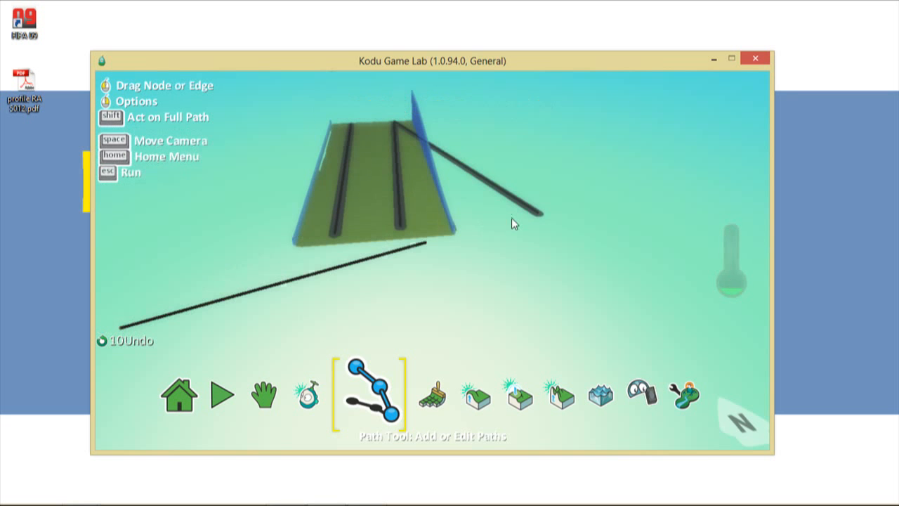
key("Escape")
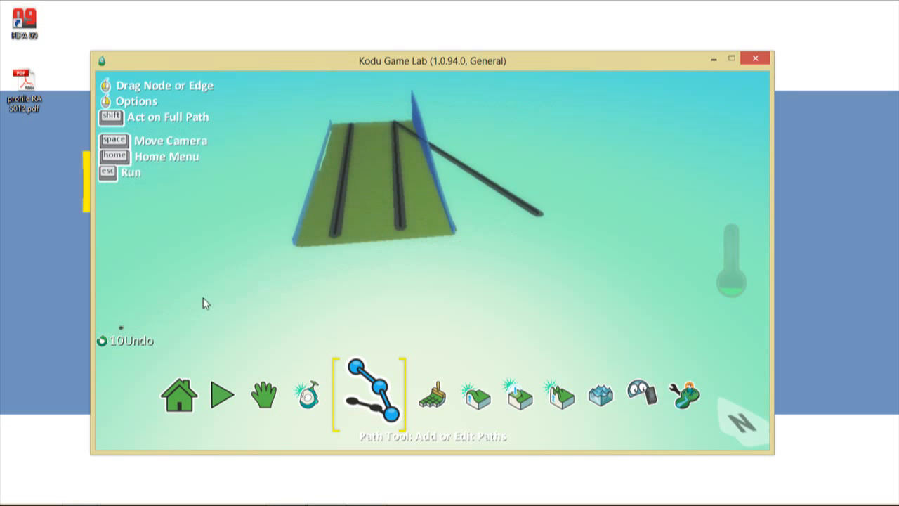
right_click(120, 329)
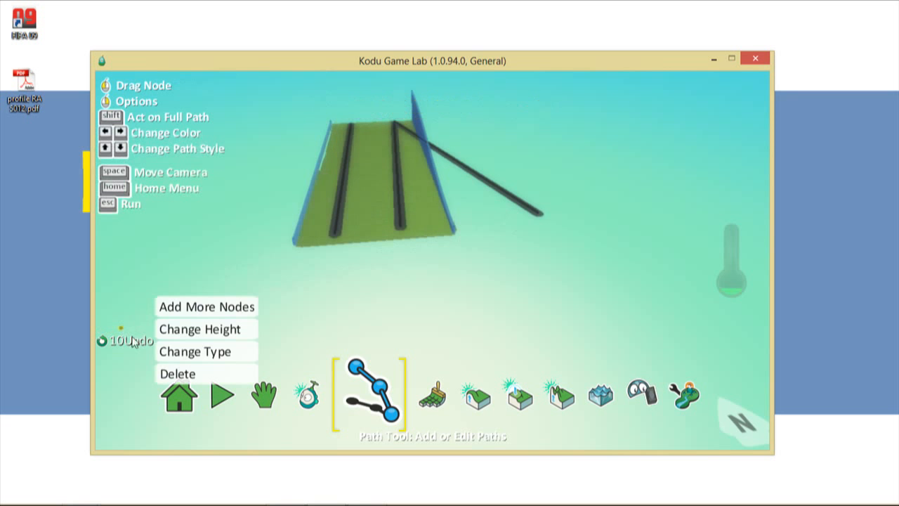
left_click(179, 373)
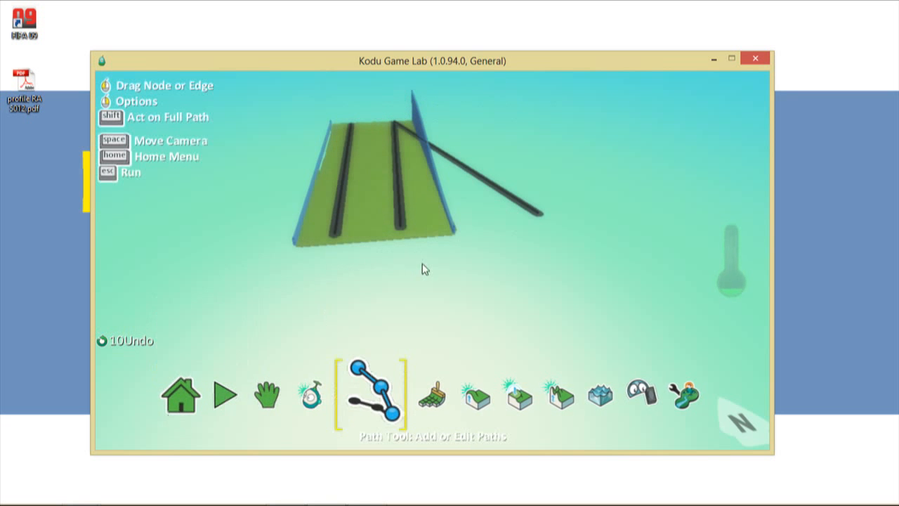
scroll(544, 249, "up", 5)
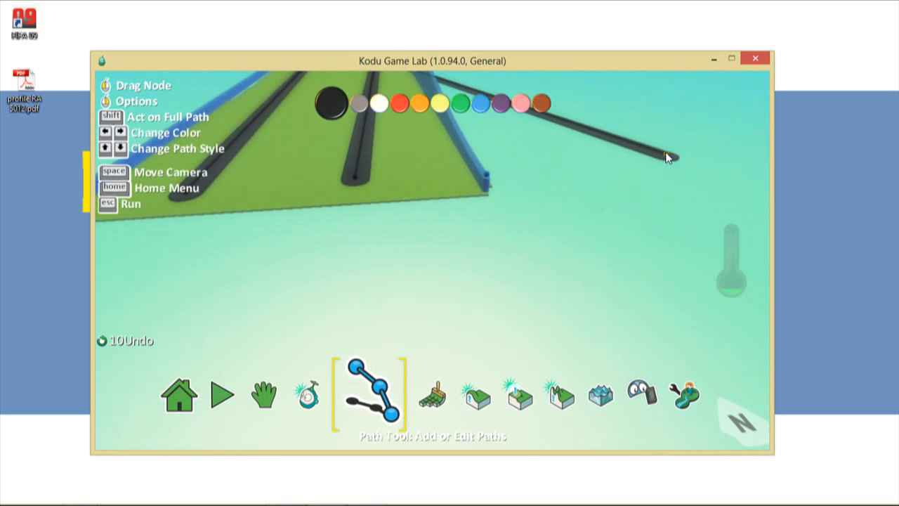
- Select the branch road's end node and delete the branch running off the slab
right_click(668, 156)
left_click(667, 156)
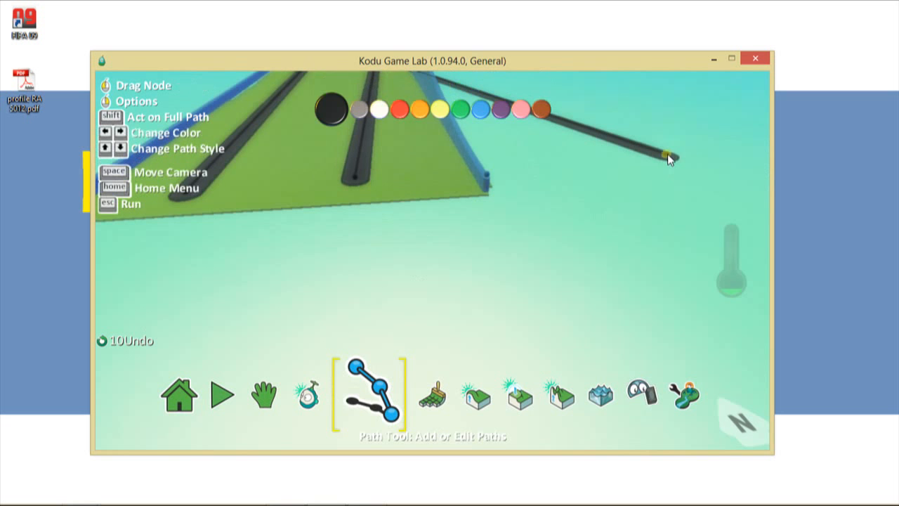
right_click(668, 154)
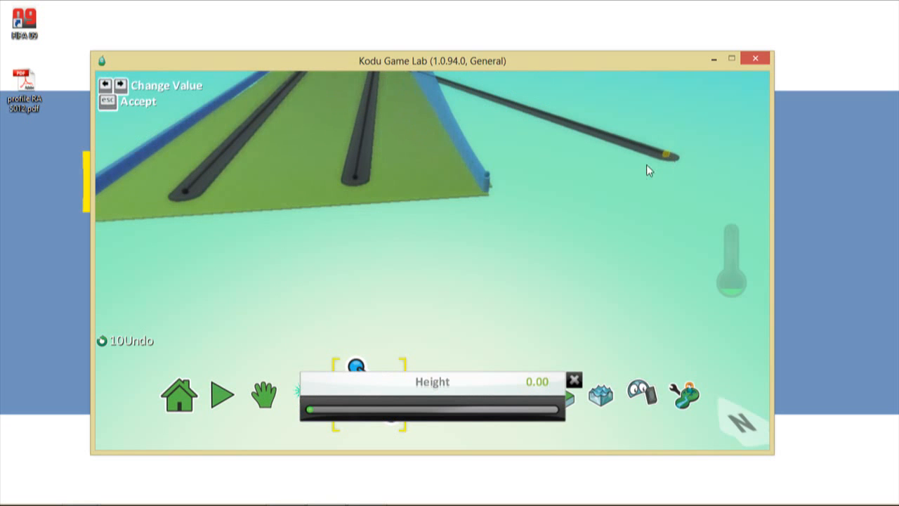
key("Escape")
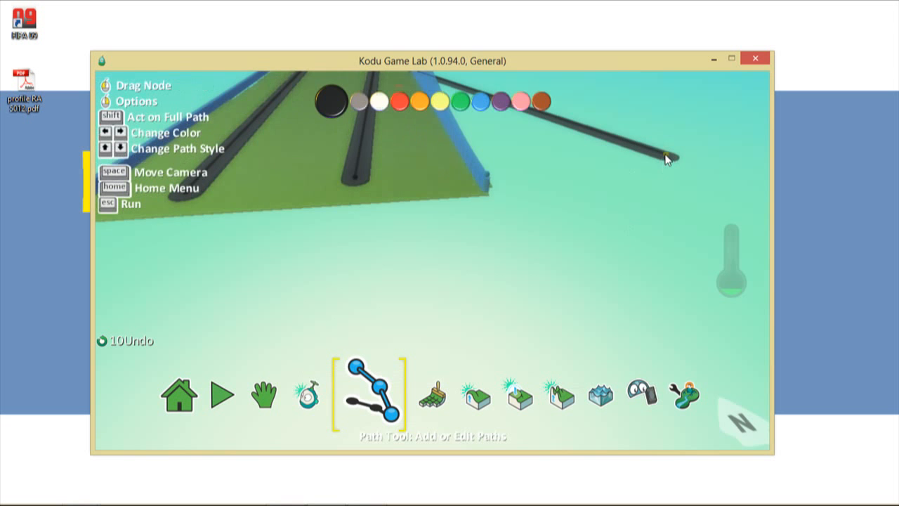
right_click(666, 154)
left_click(665, 155)
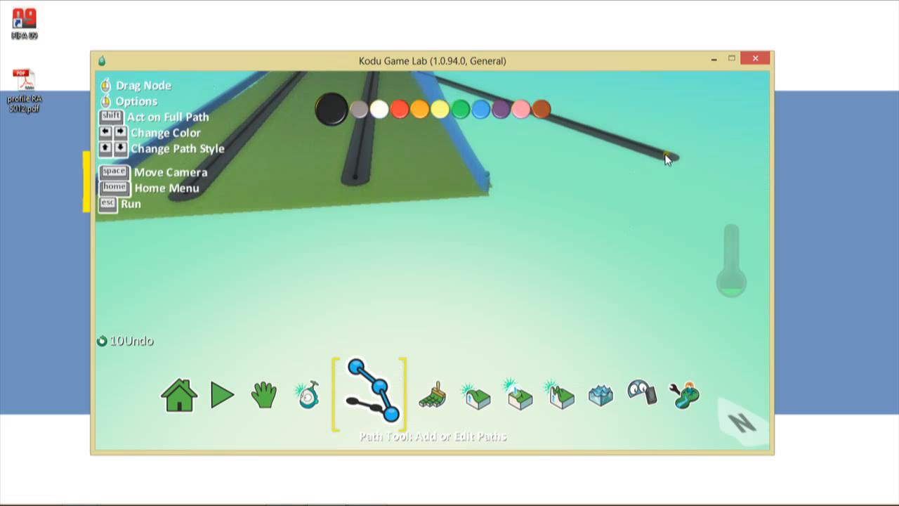
key("Delete")
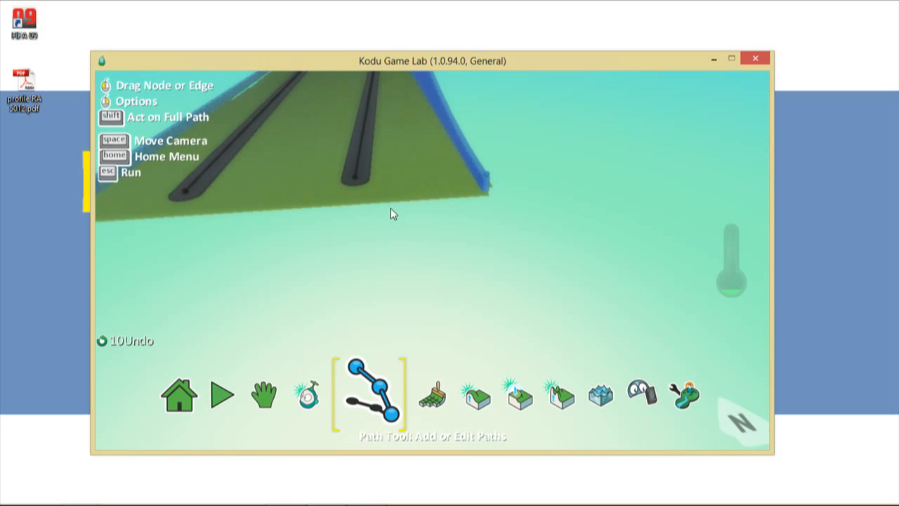
scroll(390, 208, "down", 5)
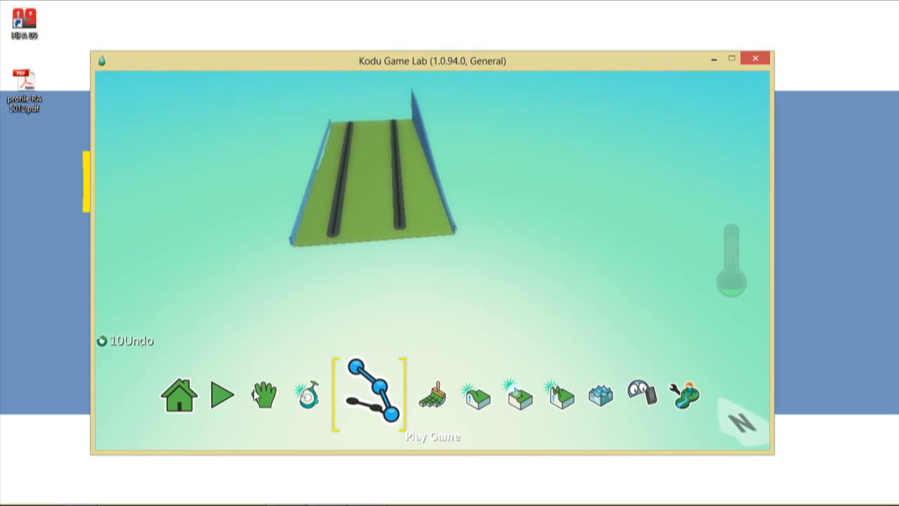
- Zoom closer and browse the tree, bot and cloud/drum object groups without placing anything
left_click(293, 396)
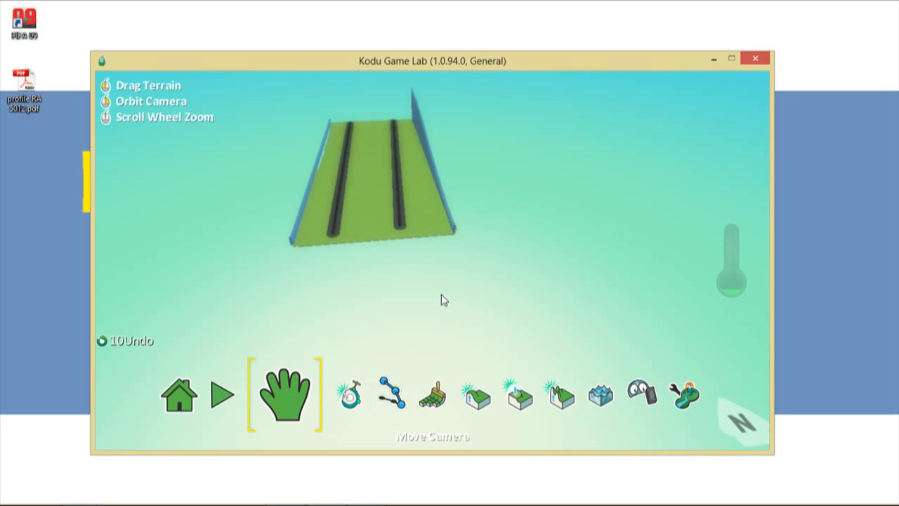
scroll(443, 297, "up", 3)
left_click_drag(451, 313, 379, 276)
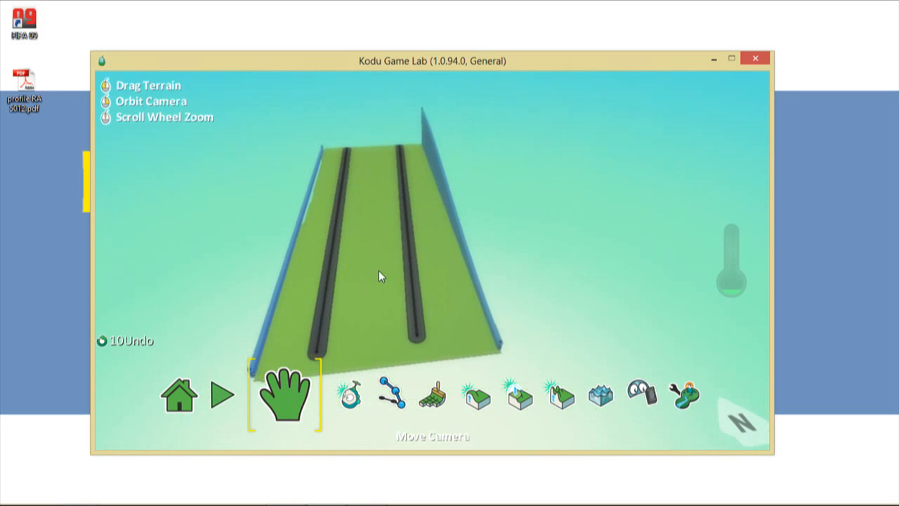
left_click(347, 411)
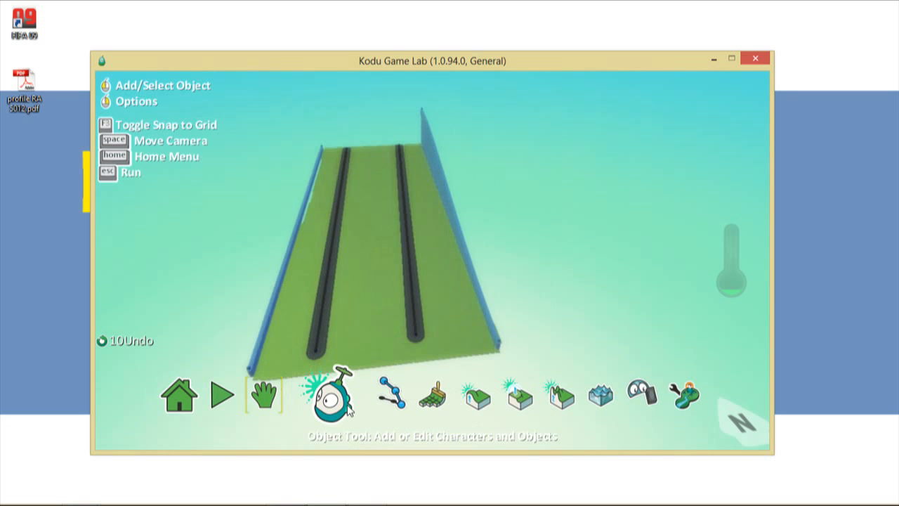
left_click(317, 353)
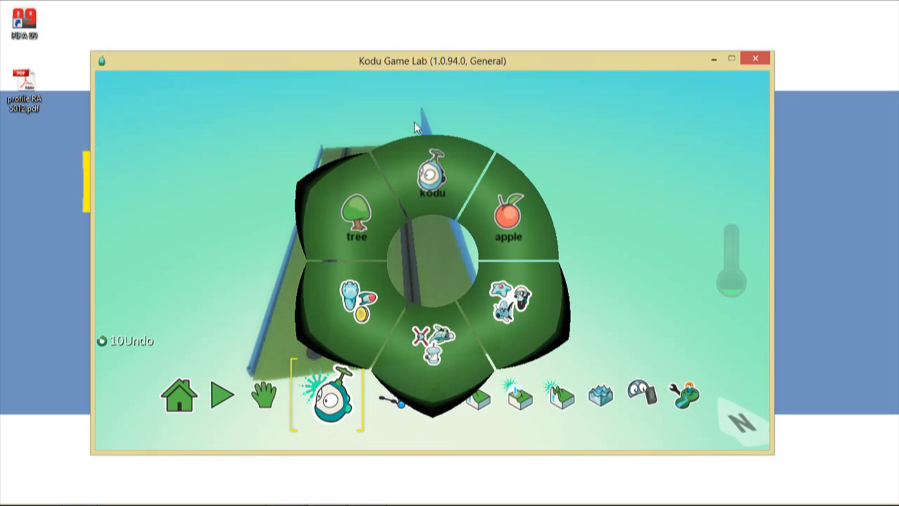
left_click(369, 222)
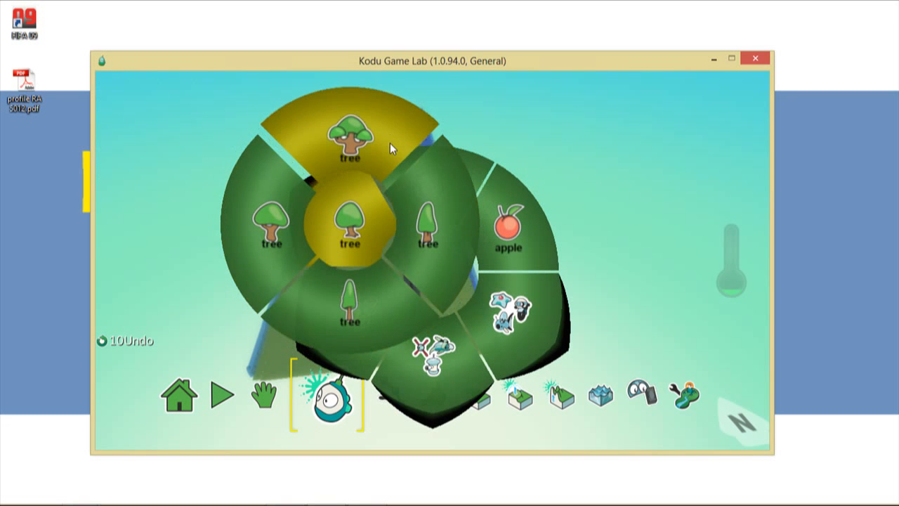
key("Escape")
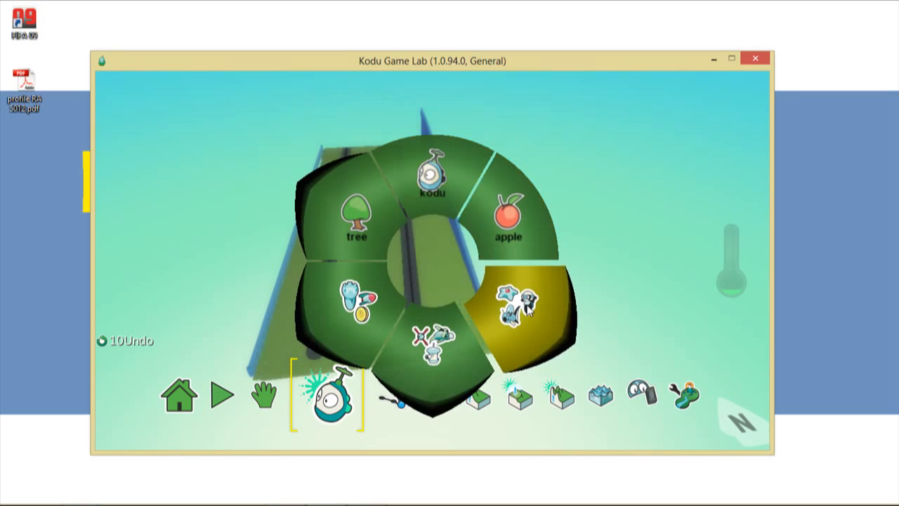
left_click(526, 309)
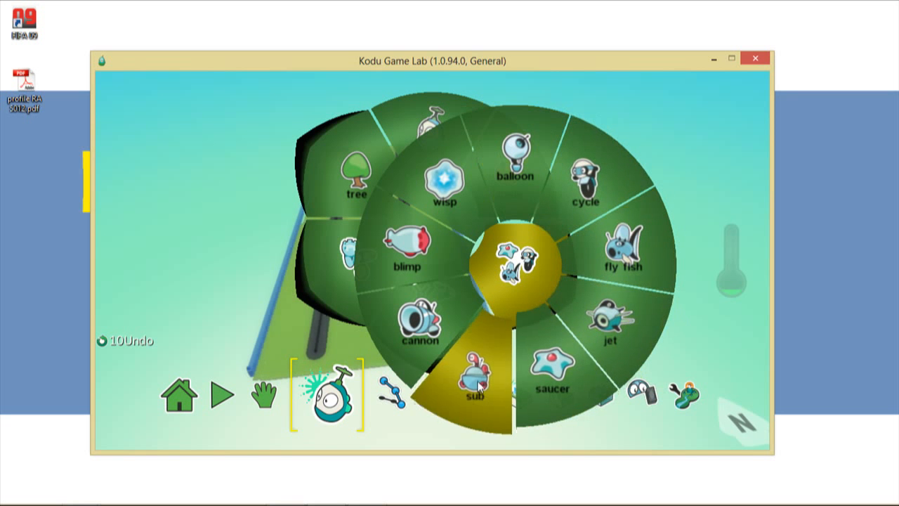
key("Escape")
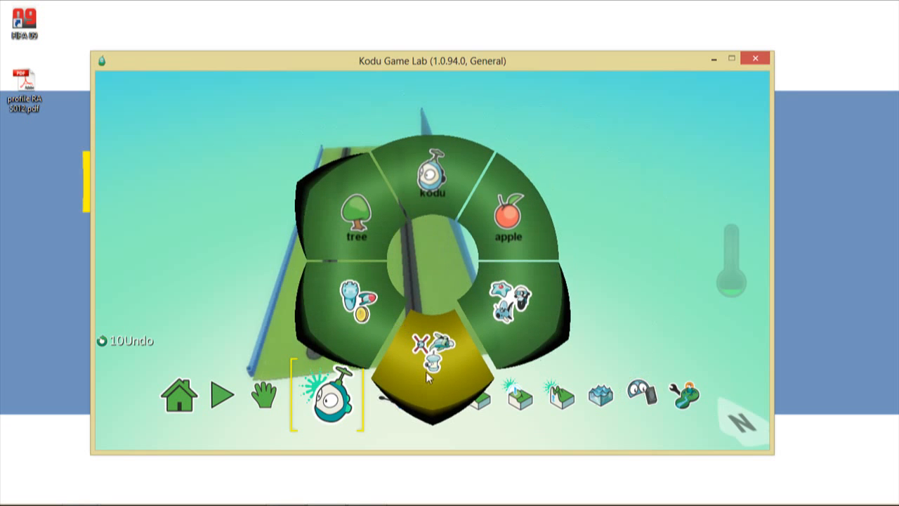
left_click(429, 369)
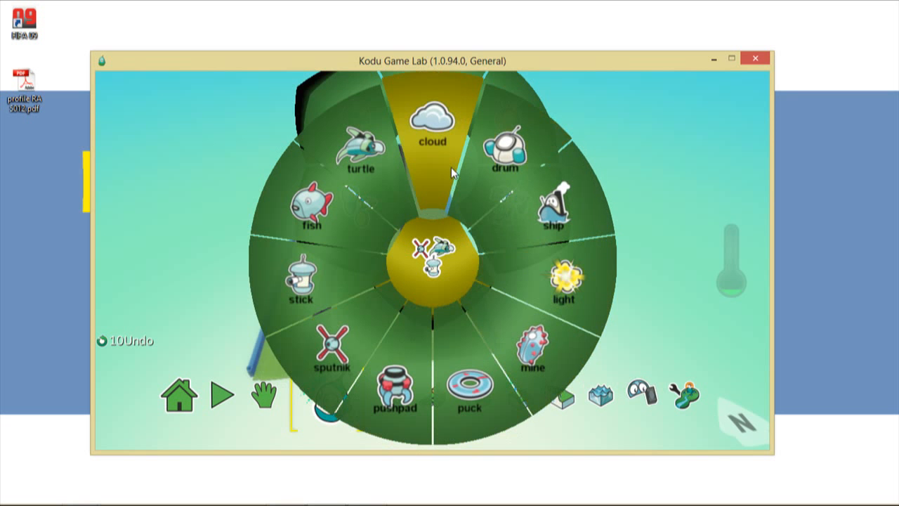
mouse_move(440, 167)
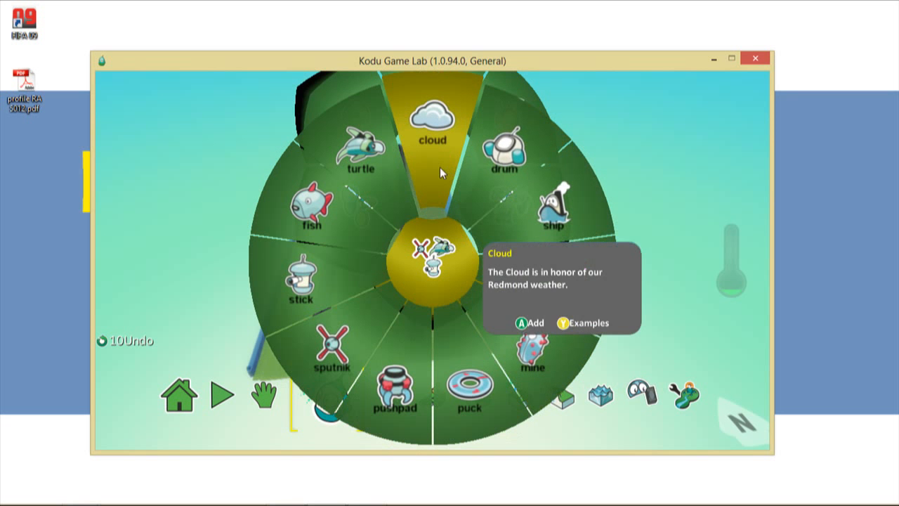
key("Escape")
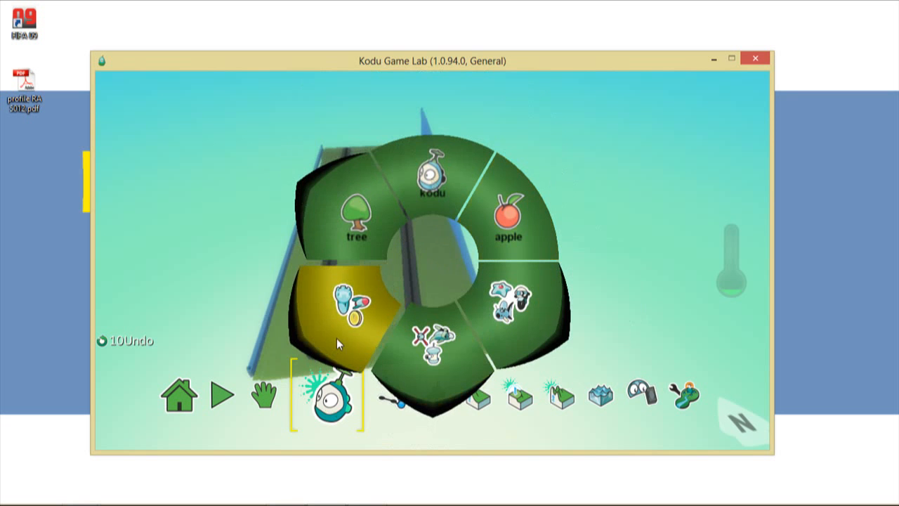
- After browsing the coin/heart items, place a Cycle bot on the left road's near end
left_click(336, 338)
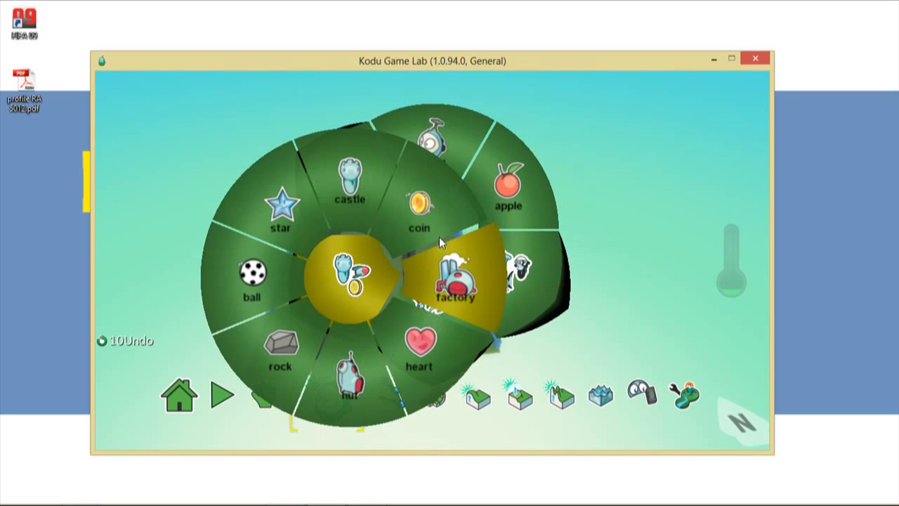
mouse_move(436, 226)
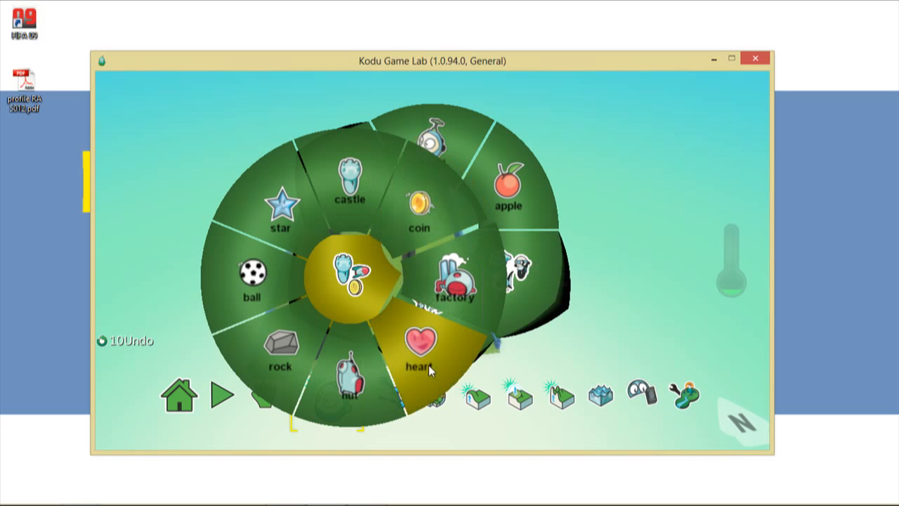
mouse_move(429, 368)
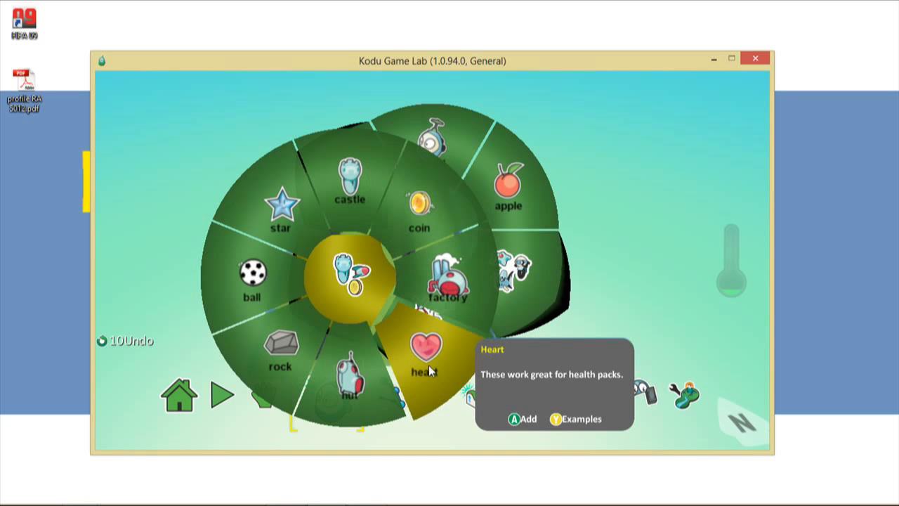
key("Escape")
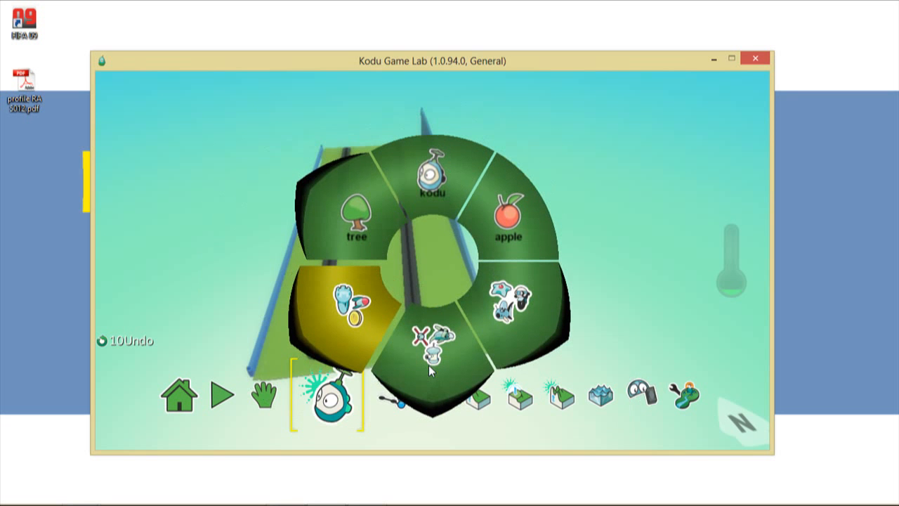
left_click(502, 333)
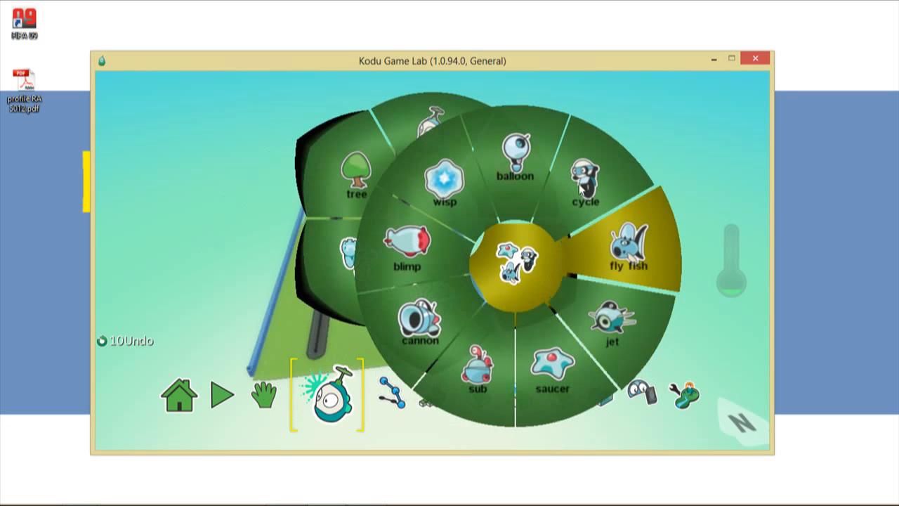
left_click(580, 190)
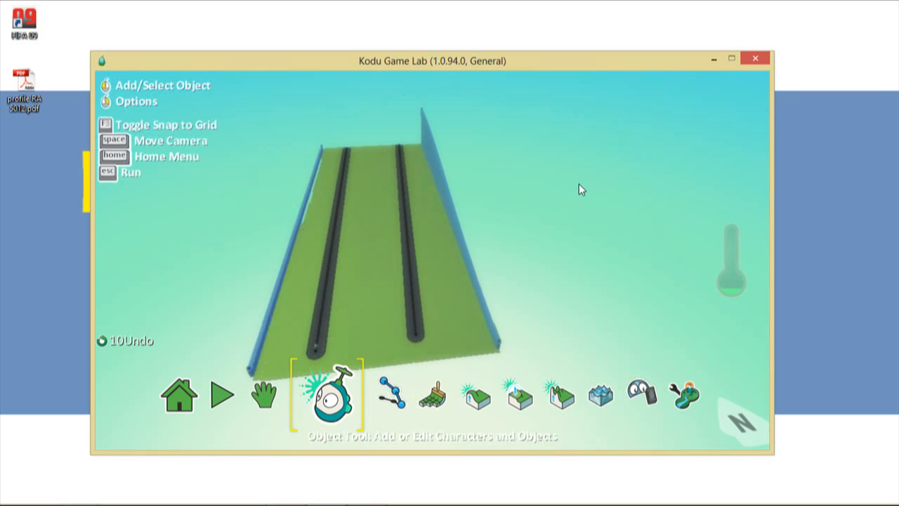
- Zoom and pan the view to frame the small bot at the near end of the left road
scroll(316, 360, "up", 5)
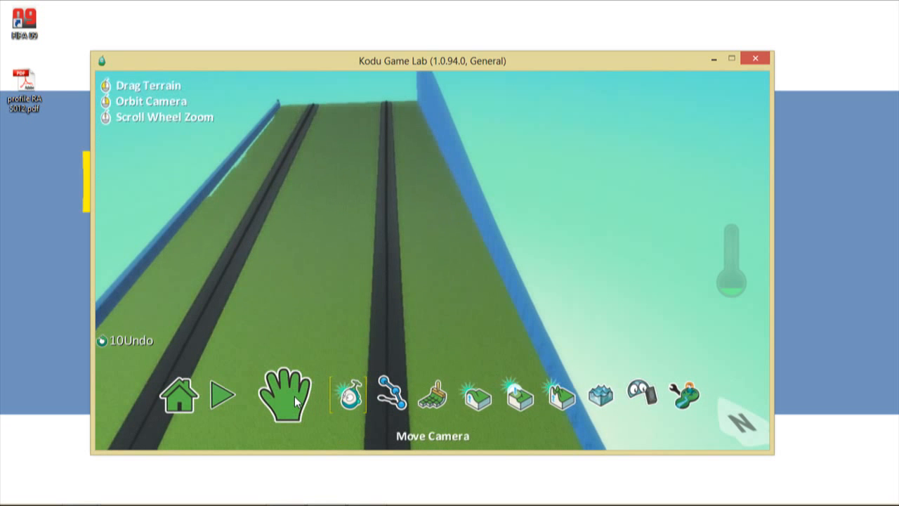
left_click(294, 396)
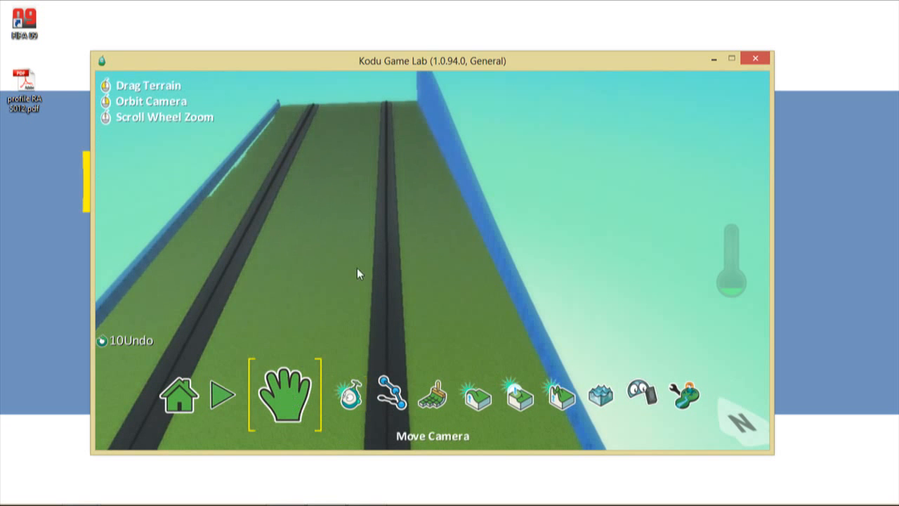
left_click_drag(357, 269, 393, 163)
left_click_drag(380, 319, 394, 176)
left_click_drag(395, 218, 279, 355)
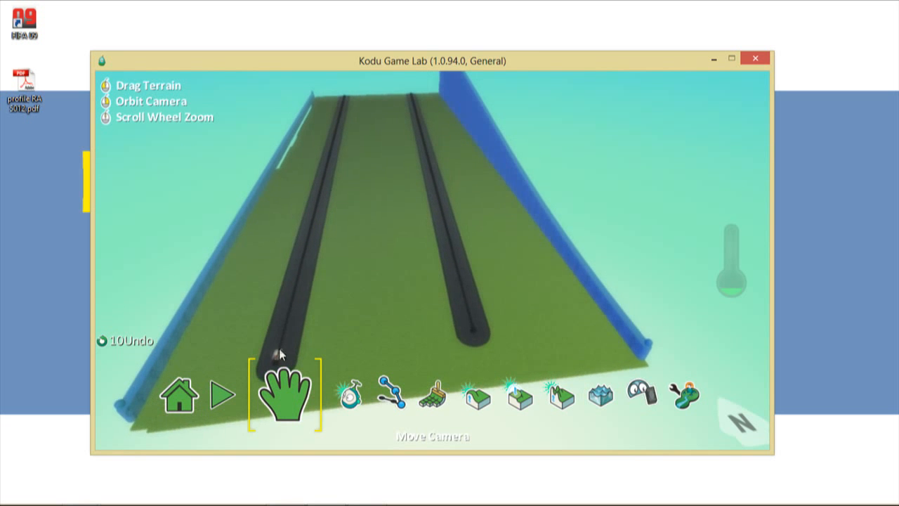
scroll(260, 361, "up", 5)
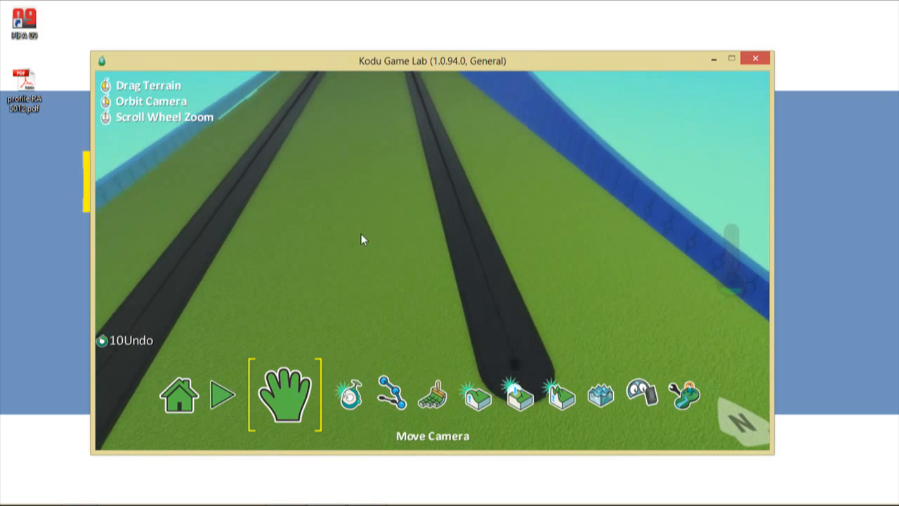
left_click_drag(361, 234, 470, 215)
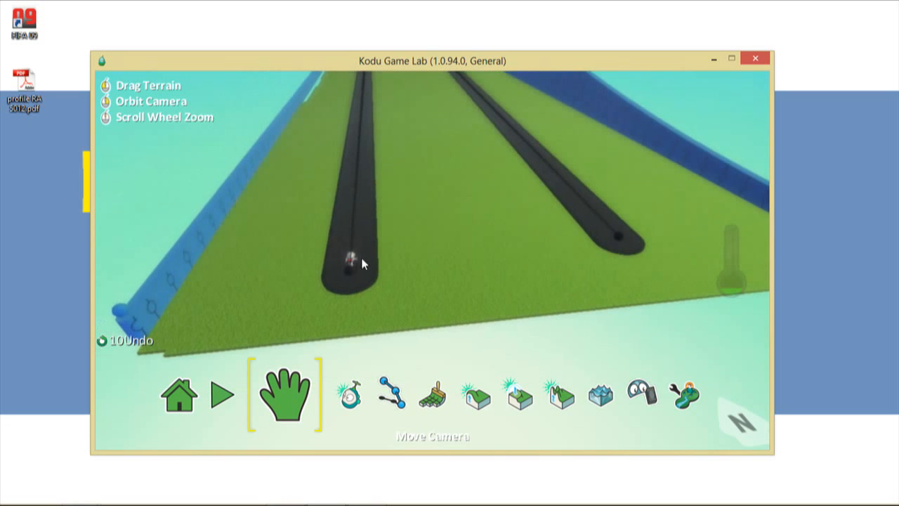
left_click(349, 412)
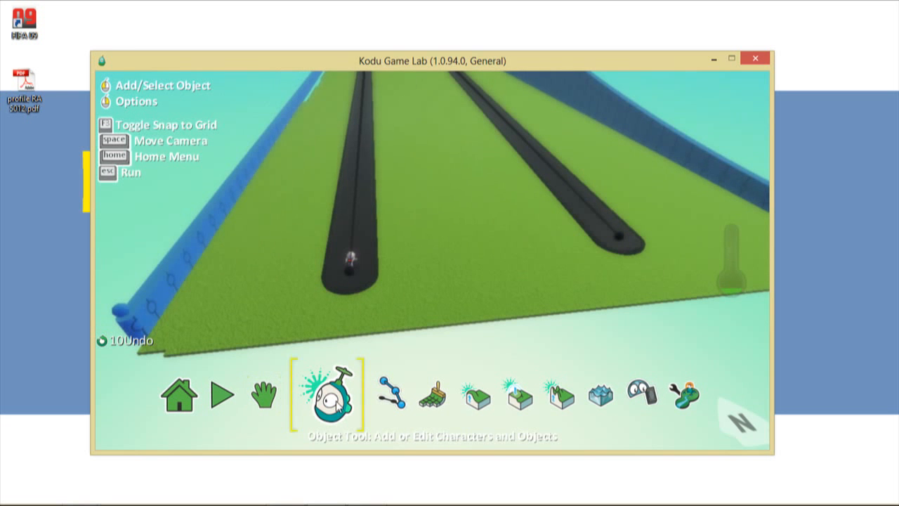
- Resize the cycle bot on the left road from 1.0 to about 2.9
mouse_move(352, 261)
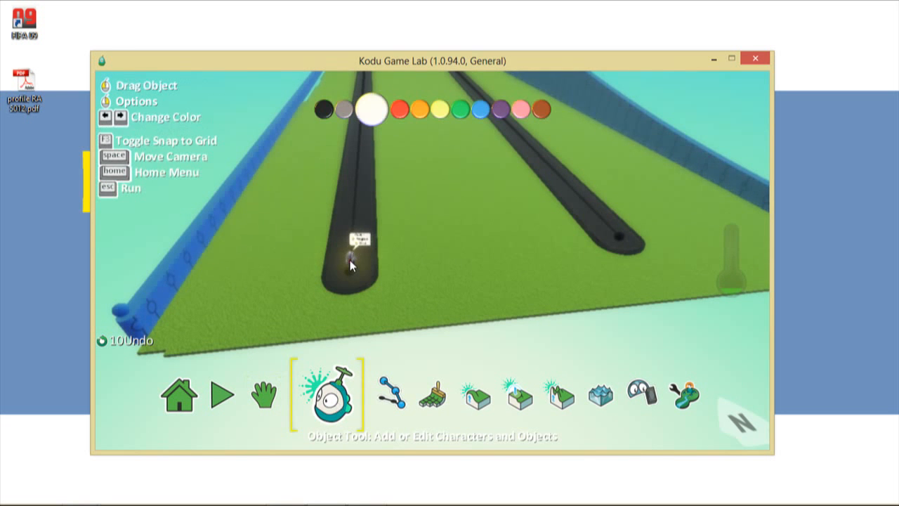
right_click(350, 260)
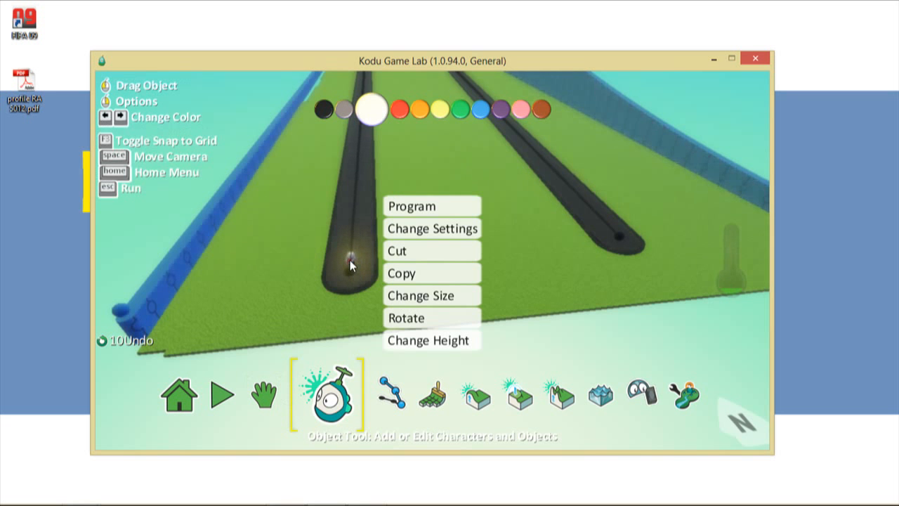
left_click(397, 296)
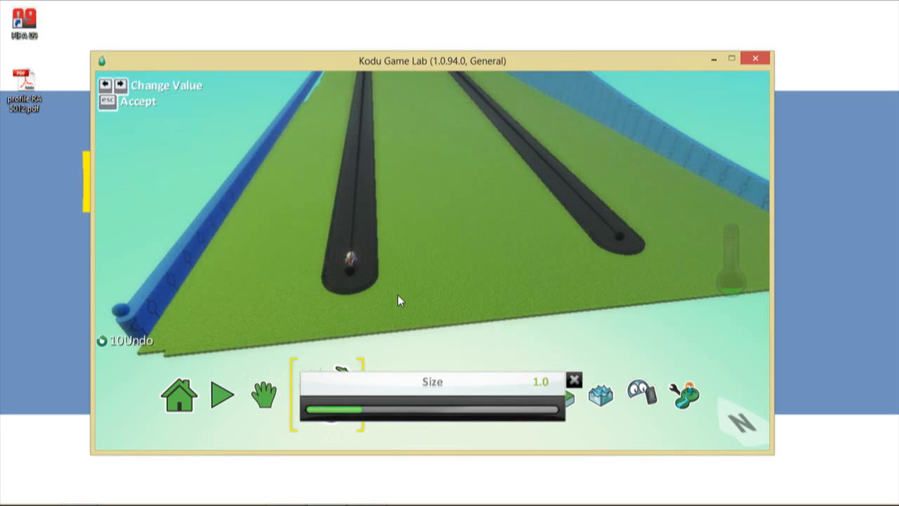
key("Right")
key("Right")
key("Right")
key("Right")
key("Right")
key("Right")
key("Right")
key("Right")
key("Right")
key("Right")
key("Right")
key("Right")
key("Right")
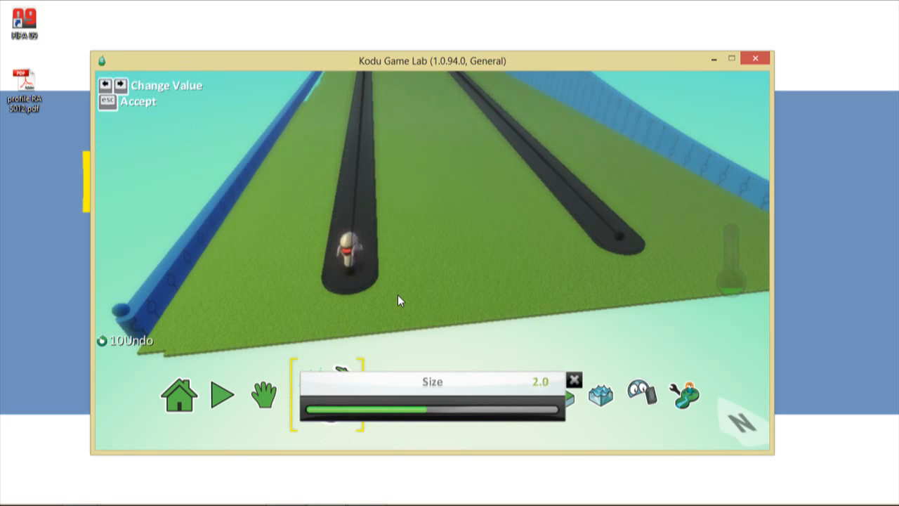
key("Right")
key("Right")
key("Right")
key("Right")
key("Right")
key("Right")
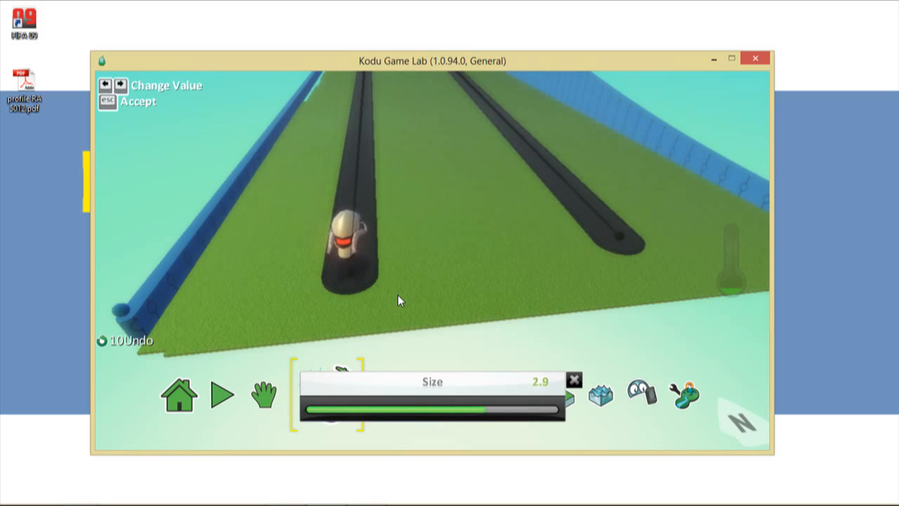
key("Escape")
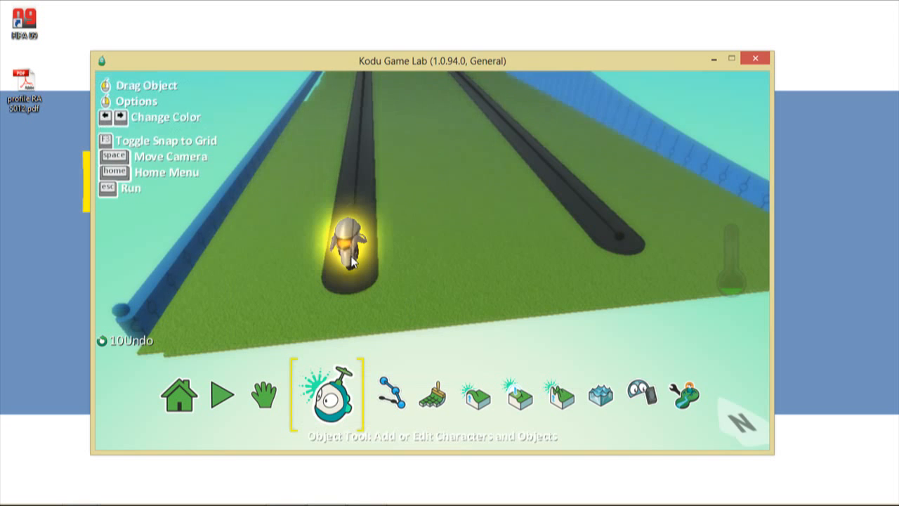
right_click(350, 258)
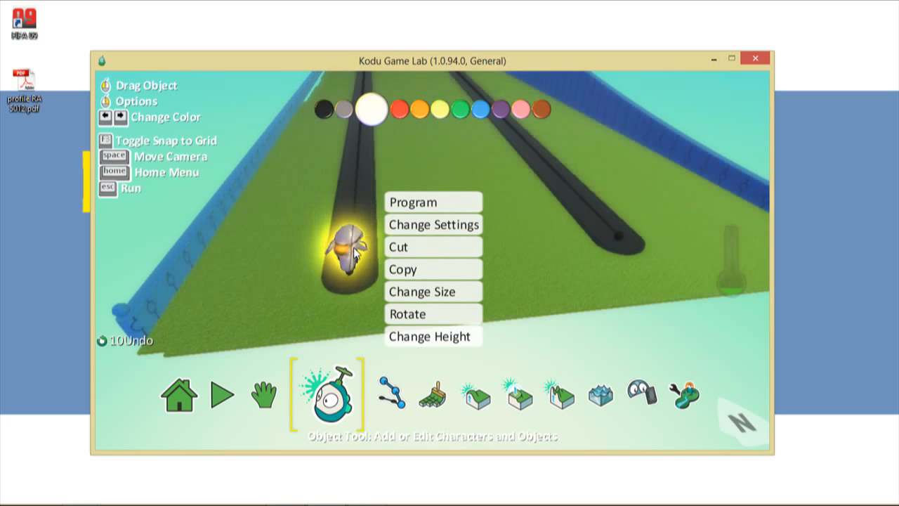
- Open the cycle bot's Program editor and begin choosing a WHEN condition for rule 1
left_click(435, 204)
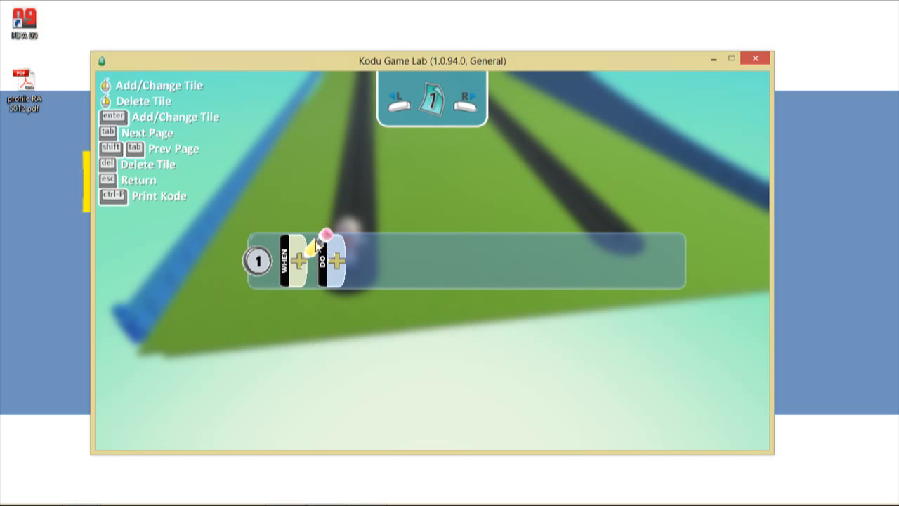
left_click(305, 263)
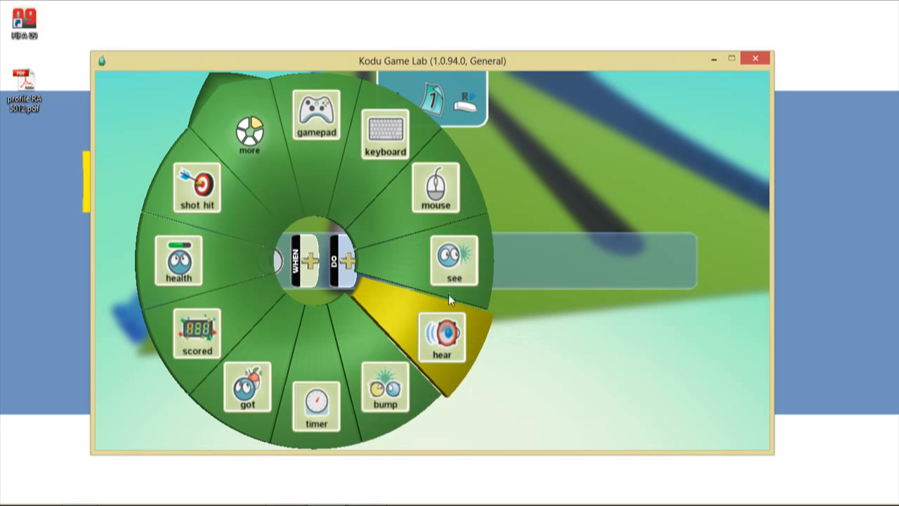
- Set rule 1's condition to WHEN keyboard Arrows
mouse_move(452, 282)
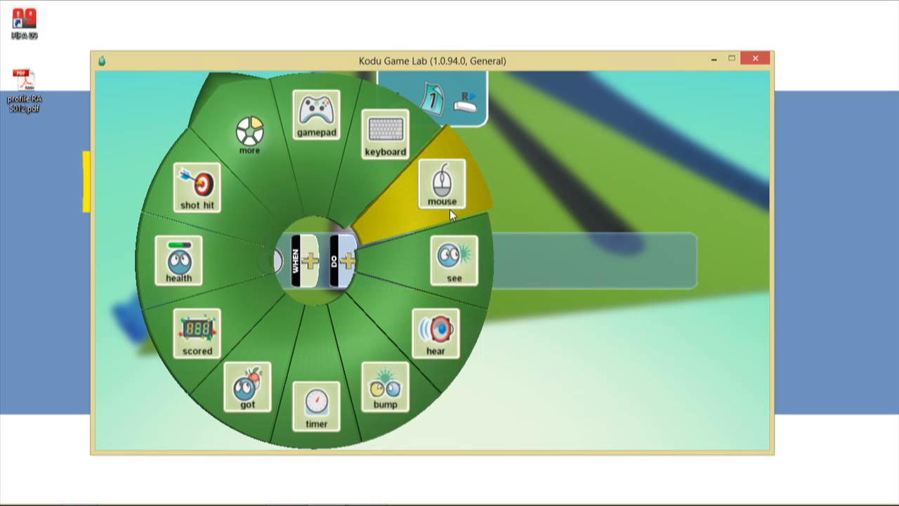
mouse_move(450, 209)
mouse_move(406, 154)
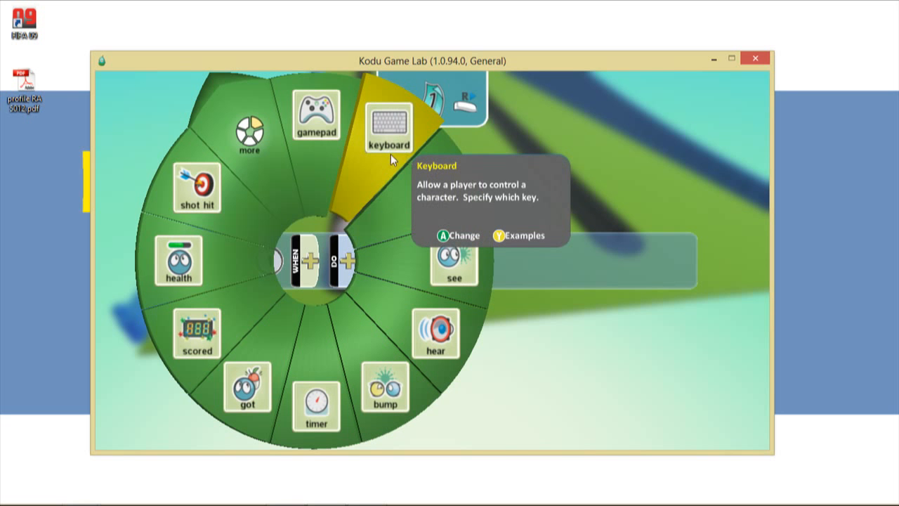
mouse_move(323, 164)
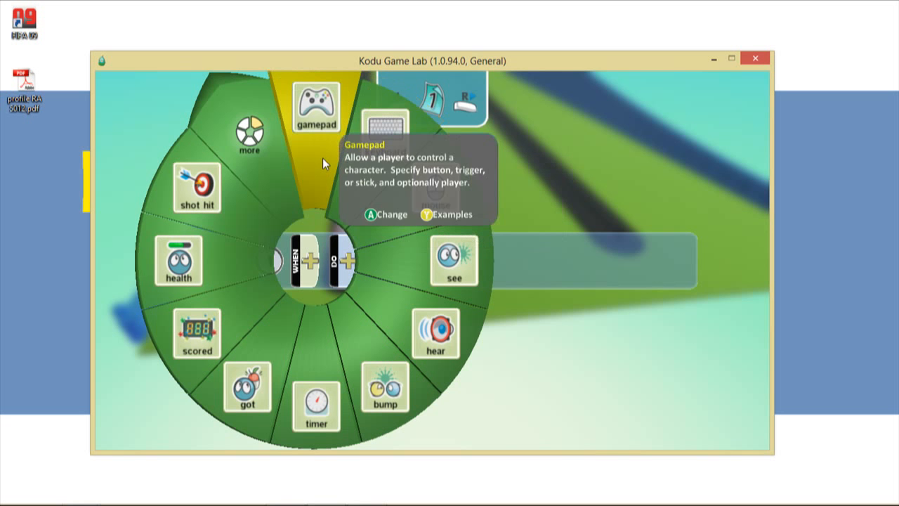
left_click(255, 163)
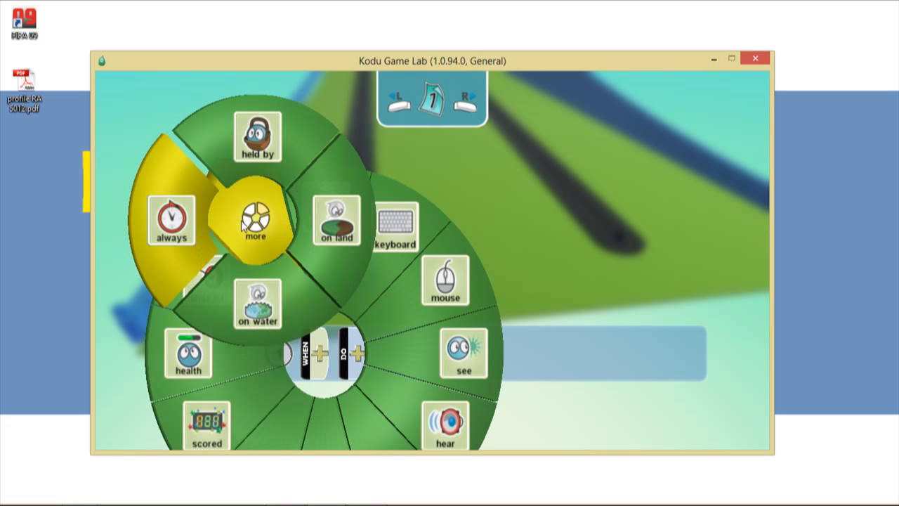
left_click(397, 152)
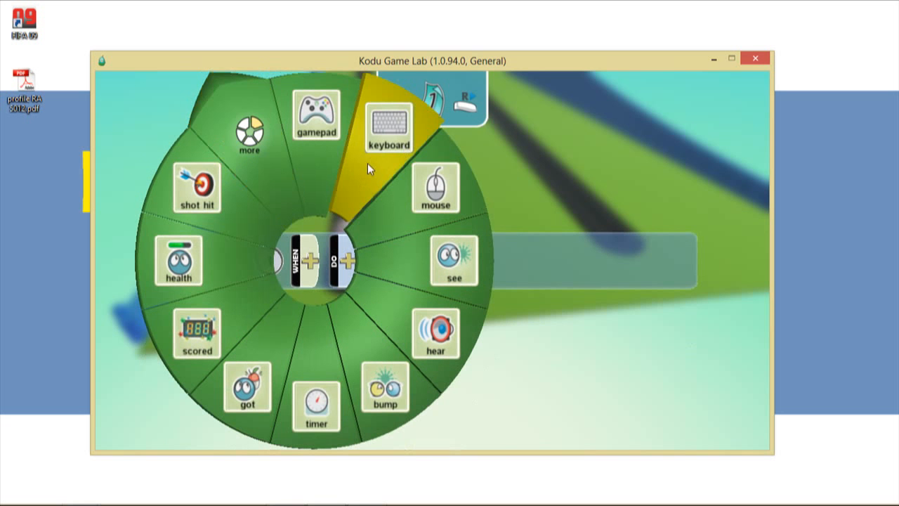
left_click(367, 163)
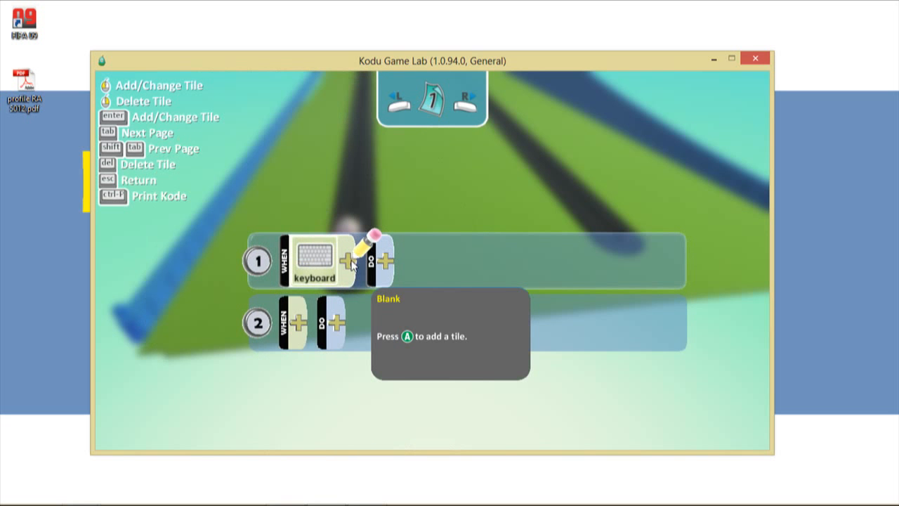
left_click(350, 262)
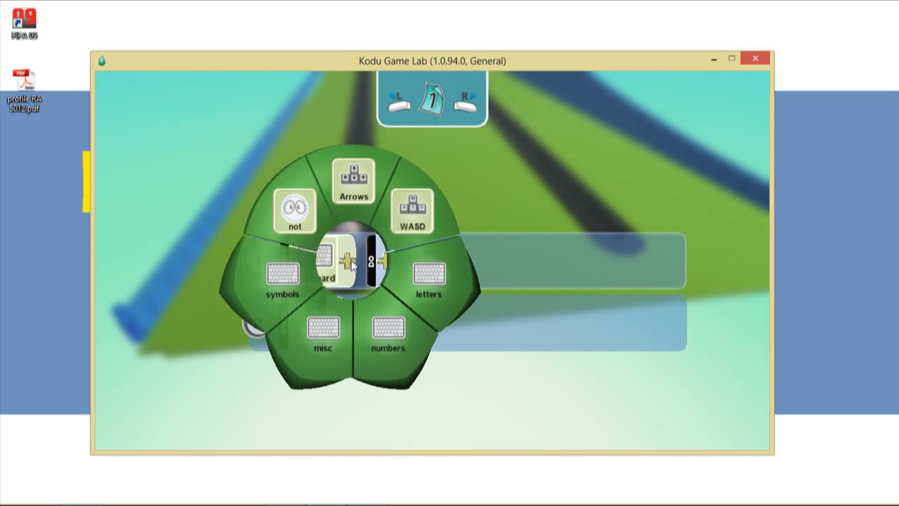
left_click(347, 186)
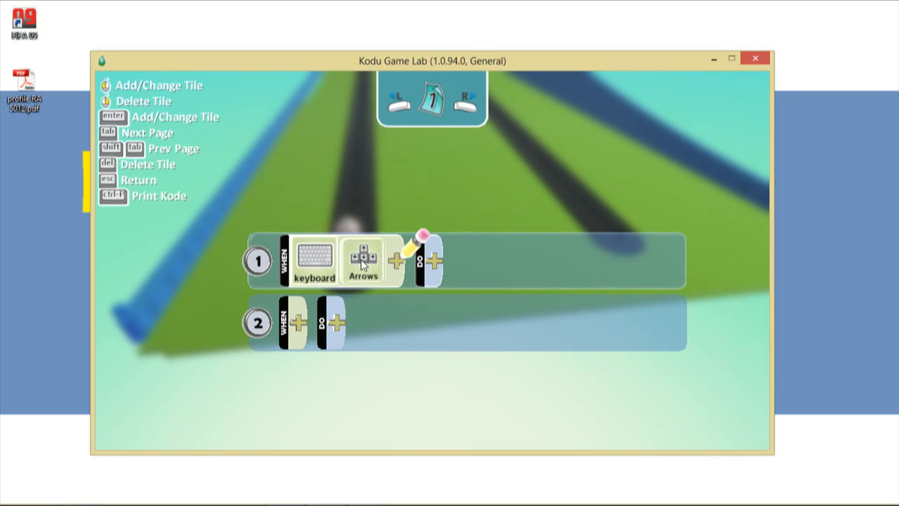
left_click(433, 264)
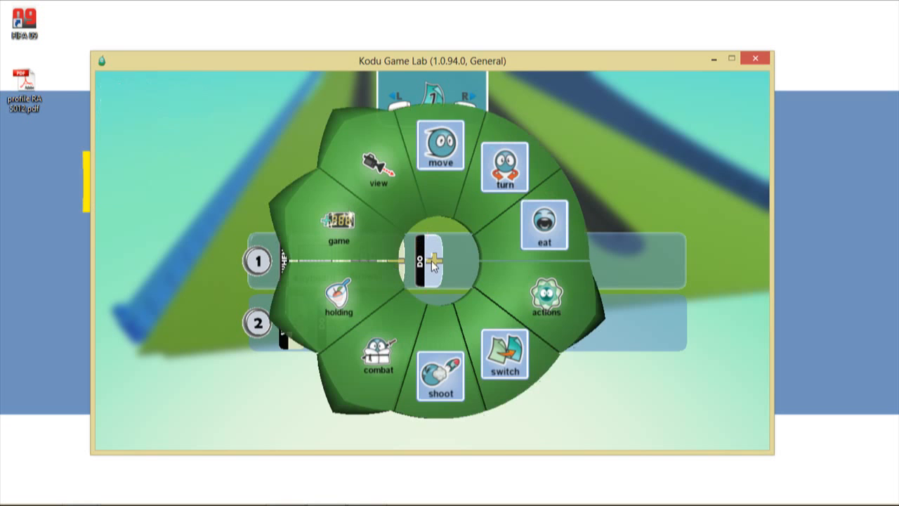
- Give rule 1 the action move quickly quickly quickly, then exit to the world editor
left_click(431, 146)
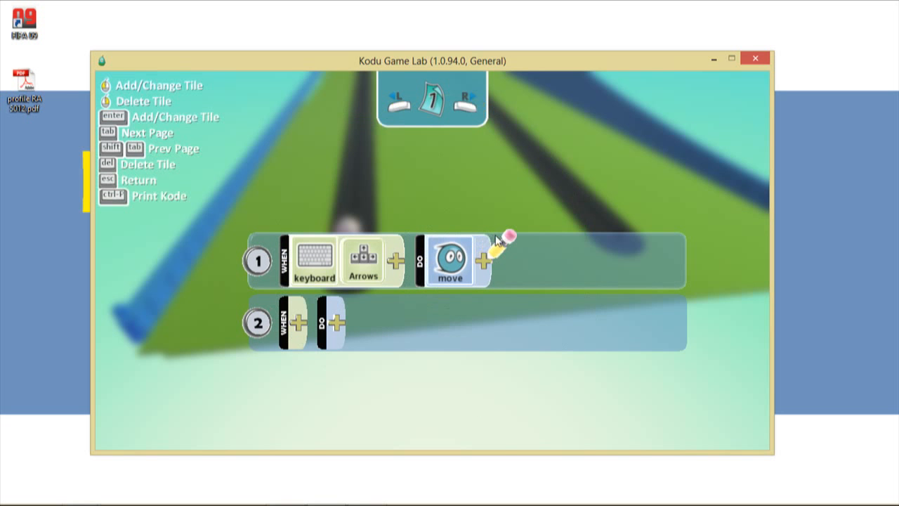
left_click(482, 262)
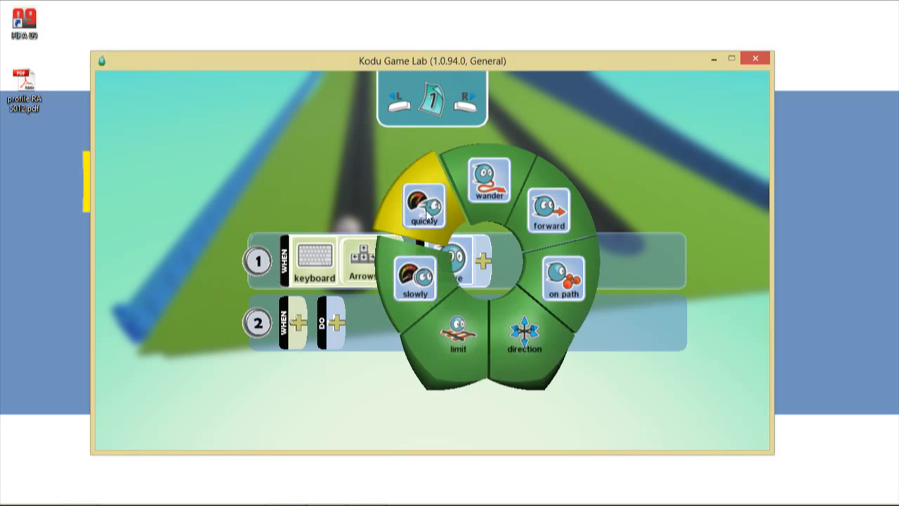
left_click(428, 215)
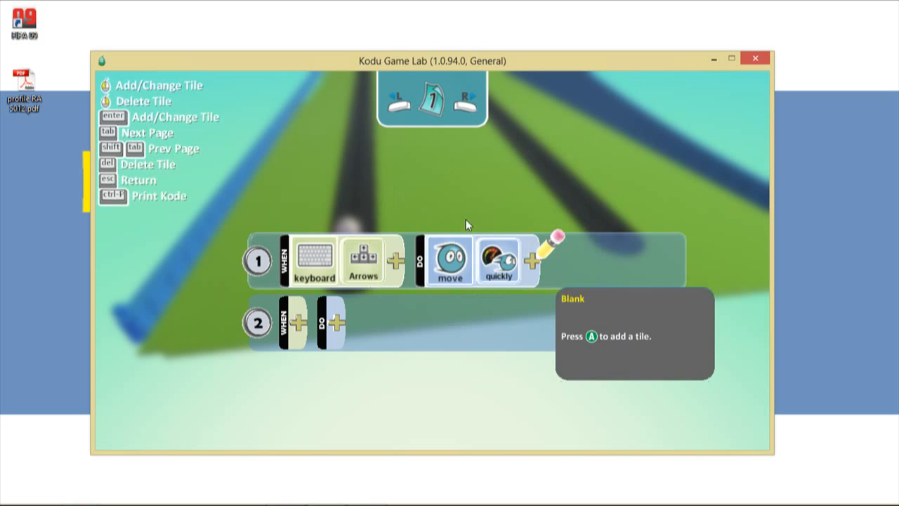
left_click(532, 262)
left_click(543, 191)
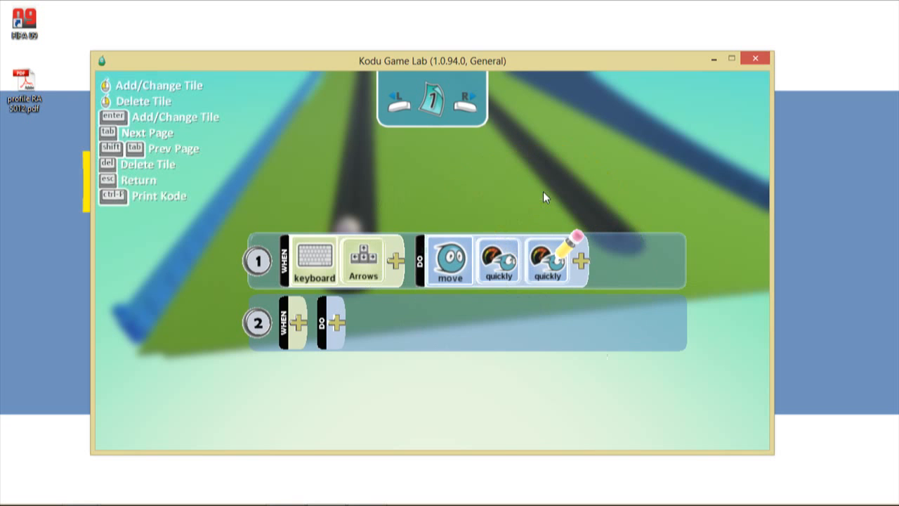
left_click(582, 266)
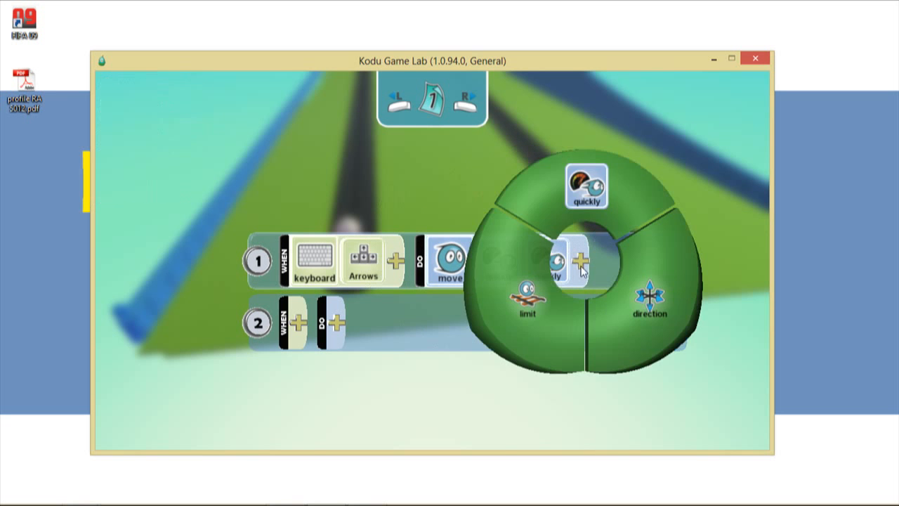
left_click(585, 209)
left_click(631, 268)
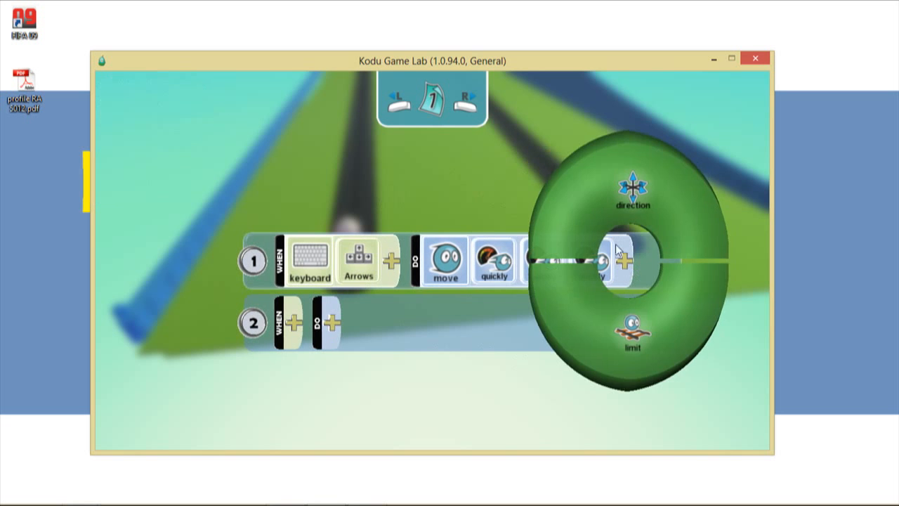
left_click(484, 173)
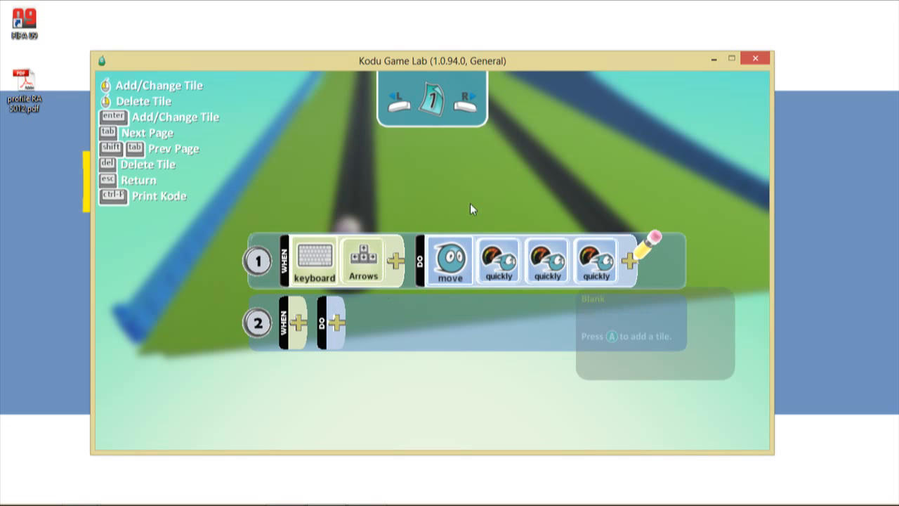
key("Escape")
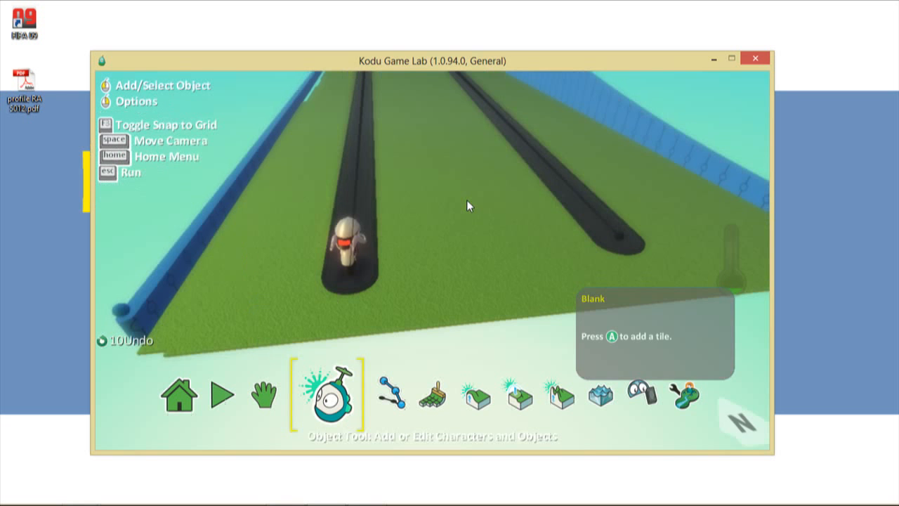
- Start the game and drive the cycle bot forward along the track with the Up arrow
left_click(239, 393)
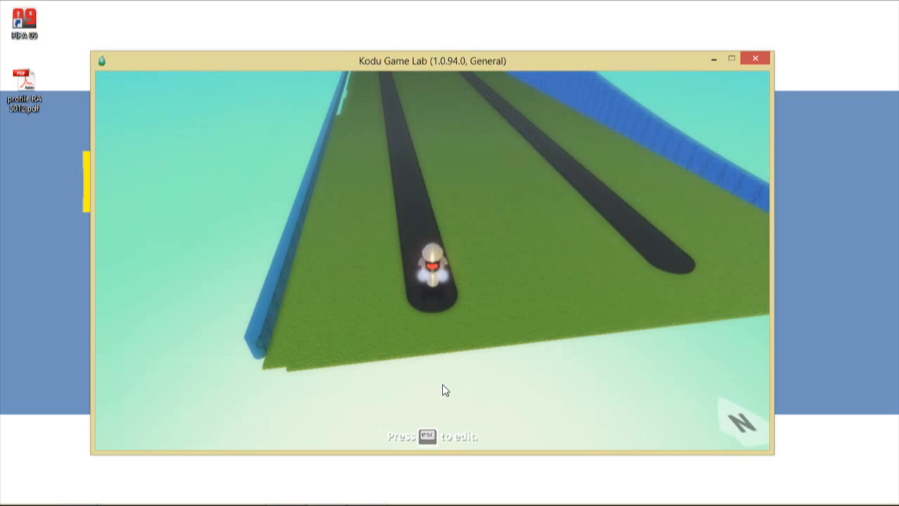
key("Up")
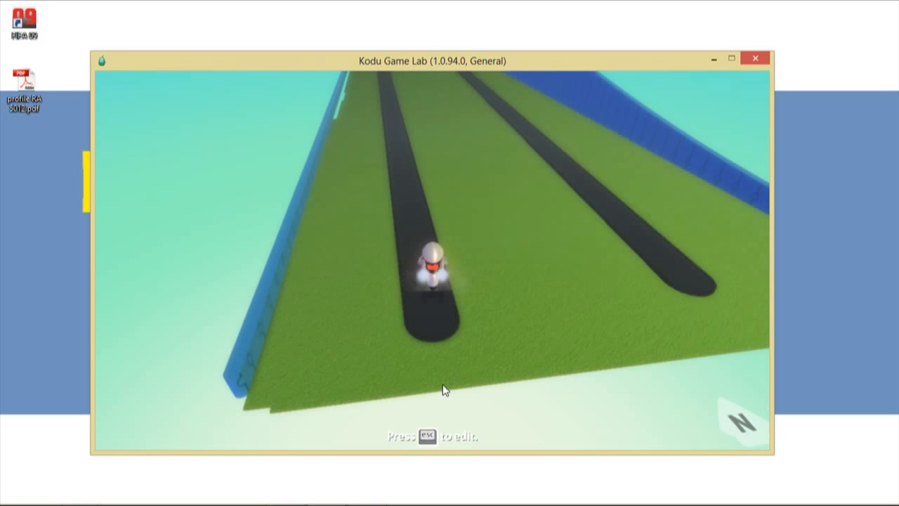
key("Left")
key("Up")
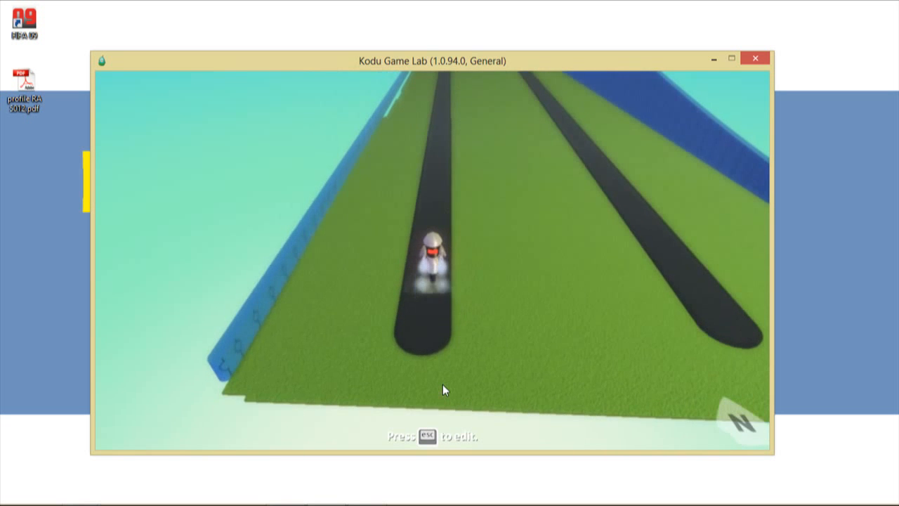
key("Up")
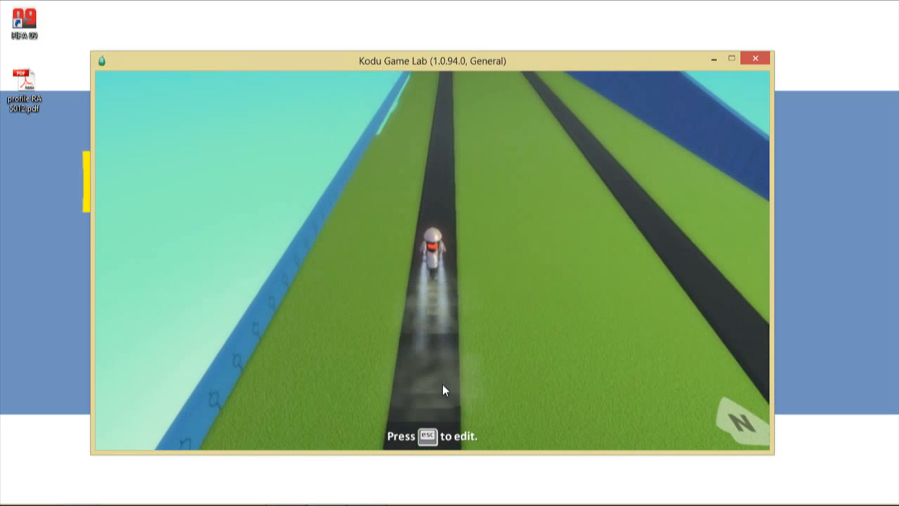
key("Up")
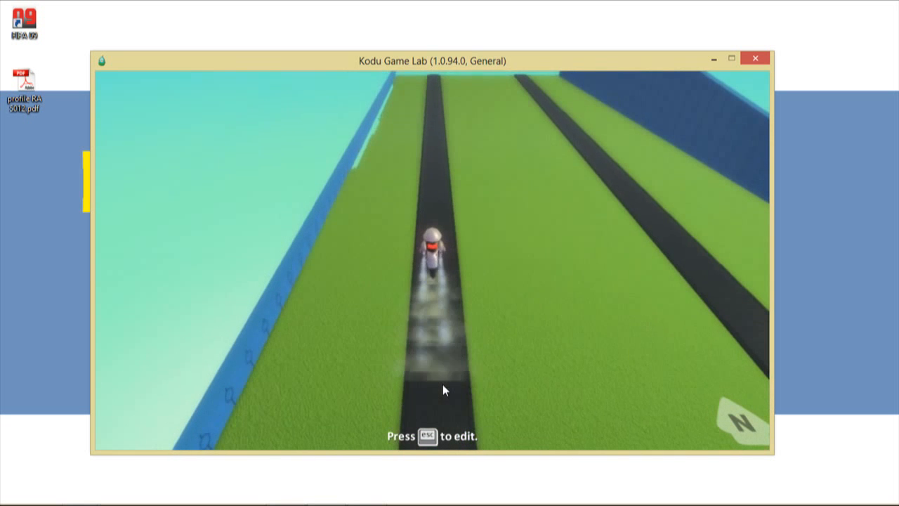
key("Up")
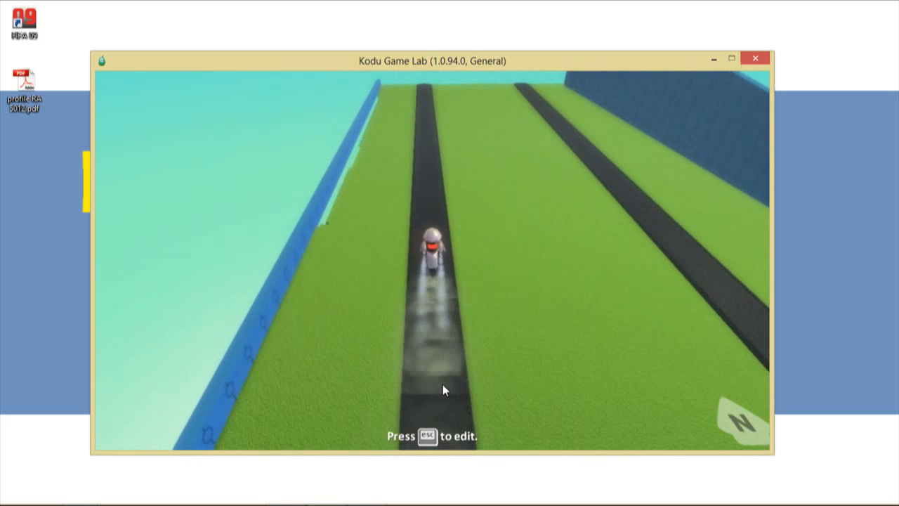
key("Up")
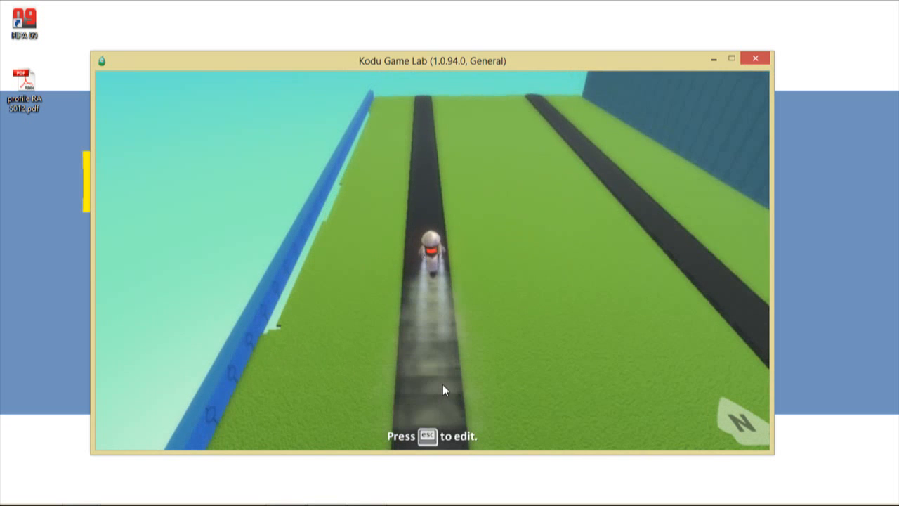
key("Up")
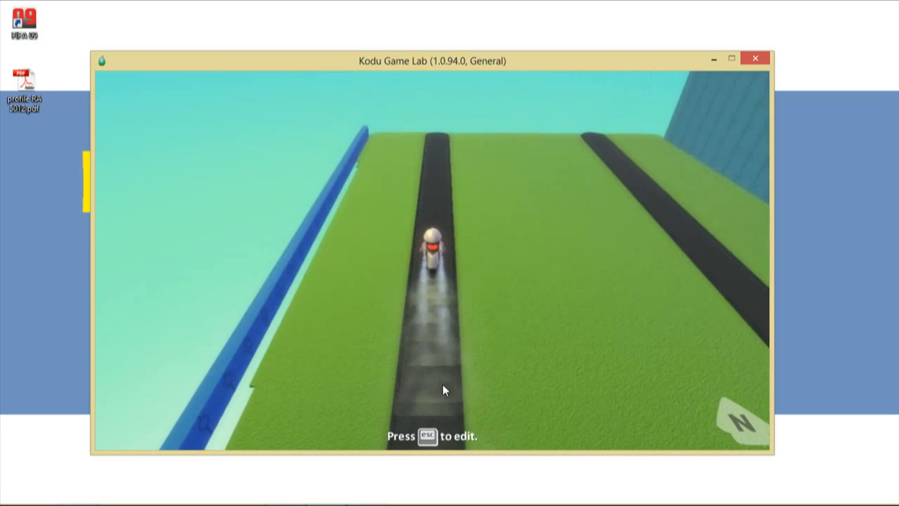
- Steer the bot left and right around the walled field, then stop the game with Esc
key("Right")
key("Right")
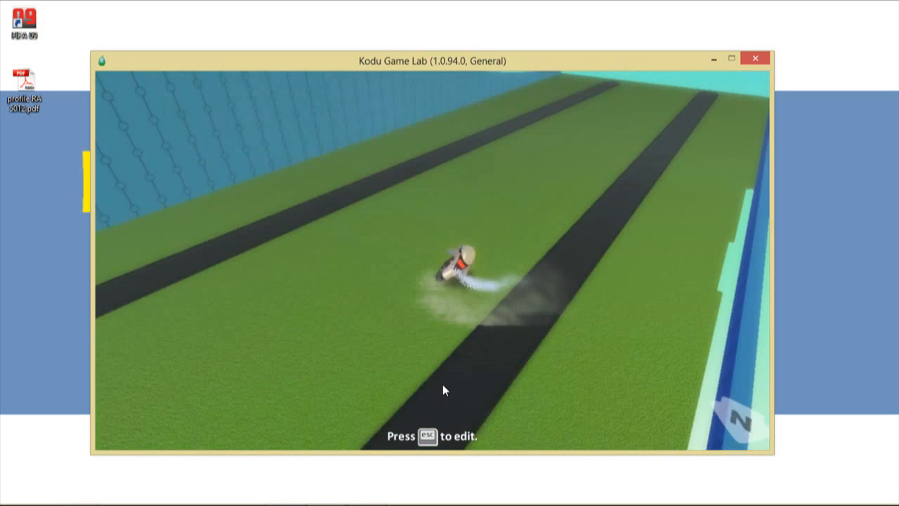
key("Left")
key("Right")
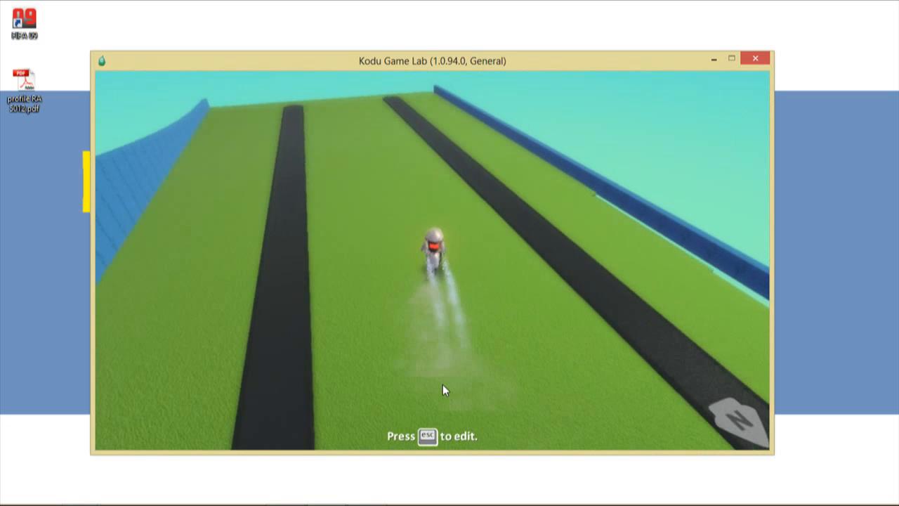
key("Left")
key("Up")
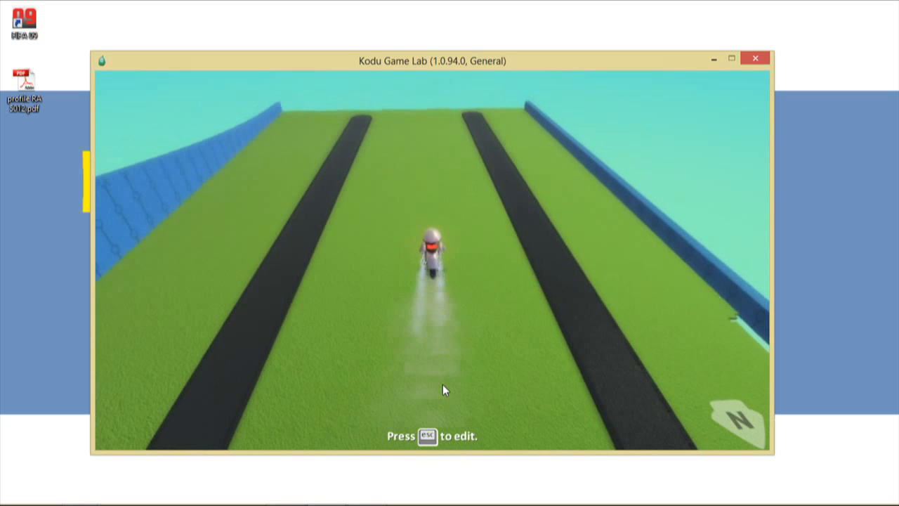
key("Left")
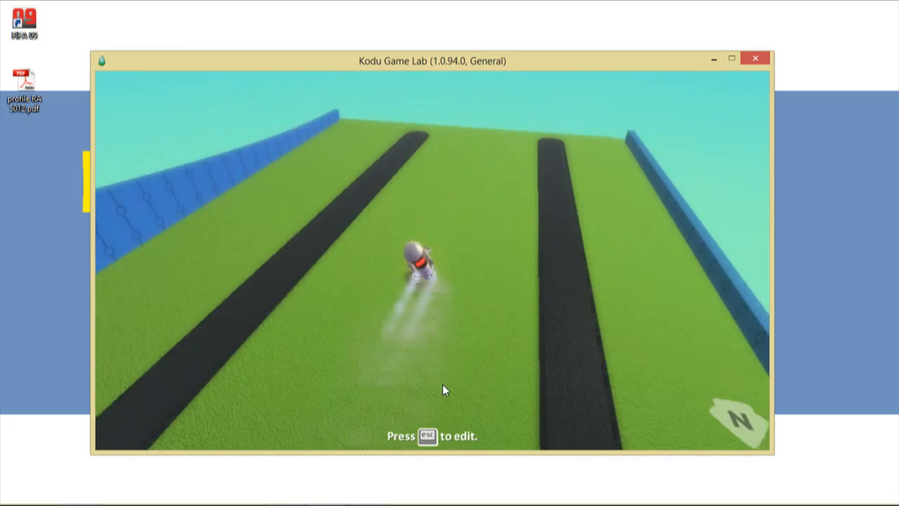
key("Left")
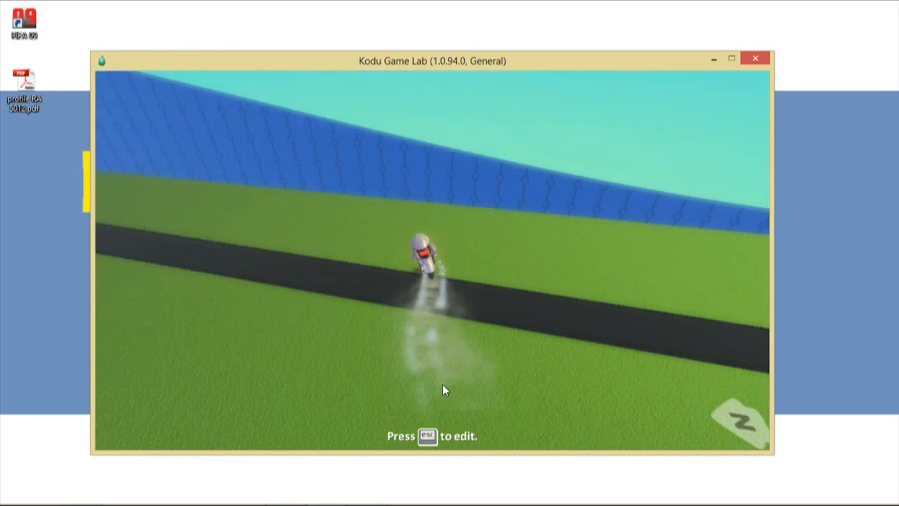
key("Right")
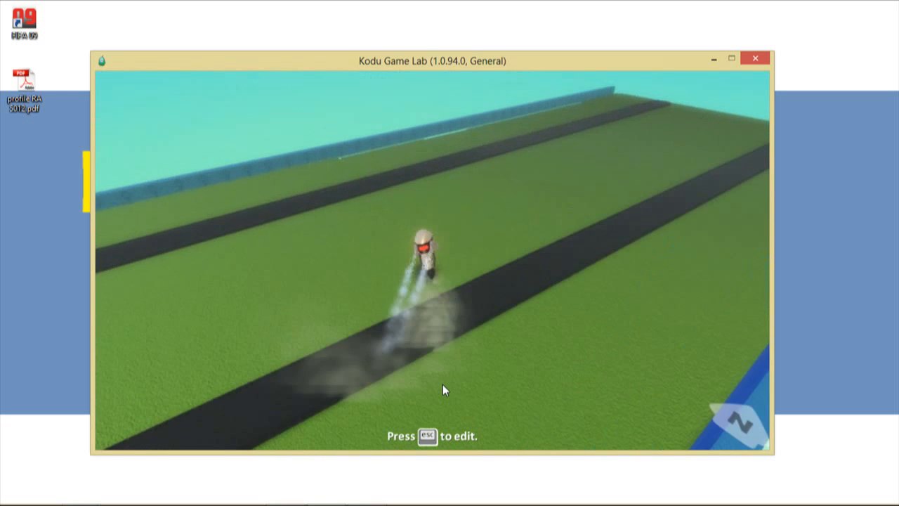
key("Right")
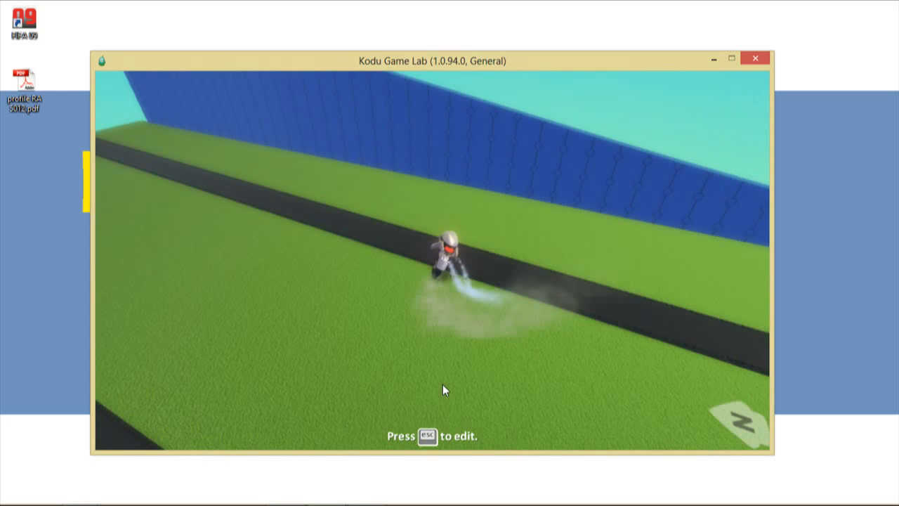
key("Left")
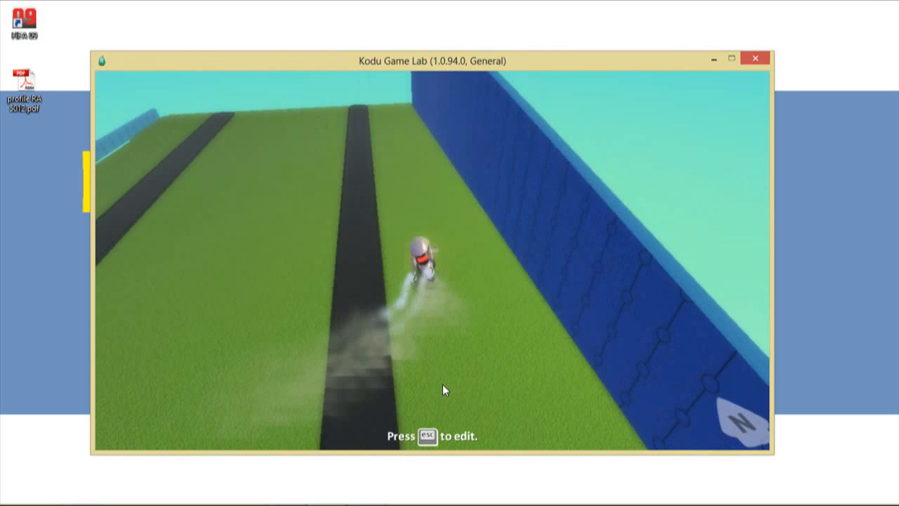
key("Left")
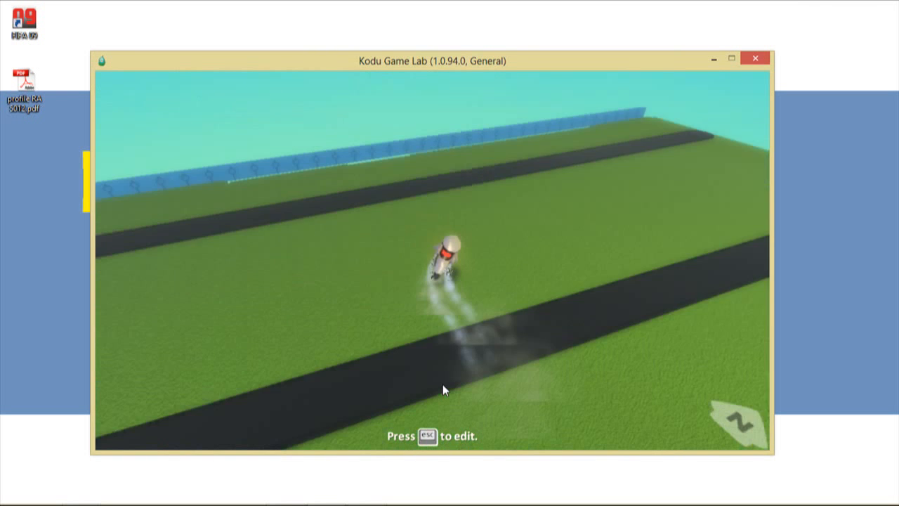
key("Right")
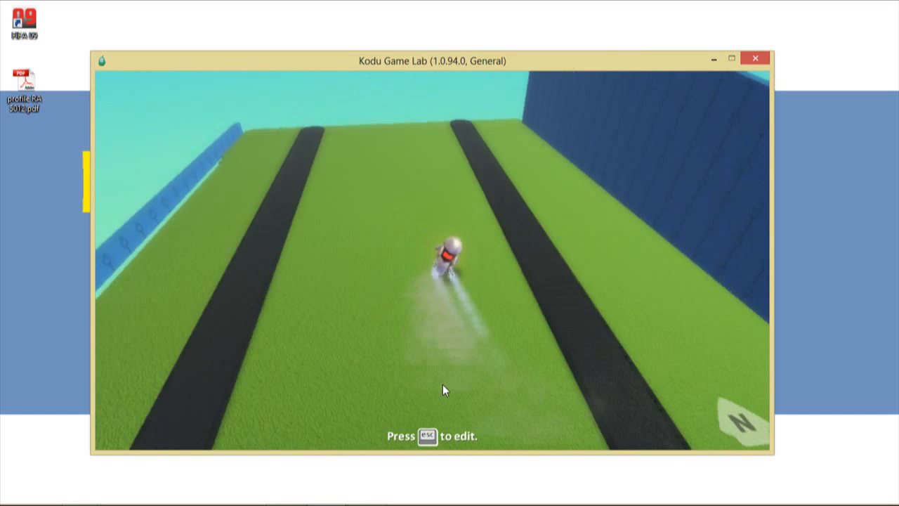
key("Left")
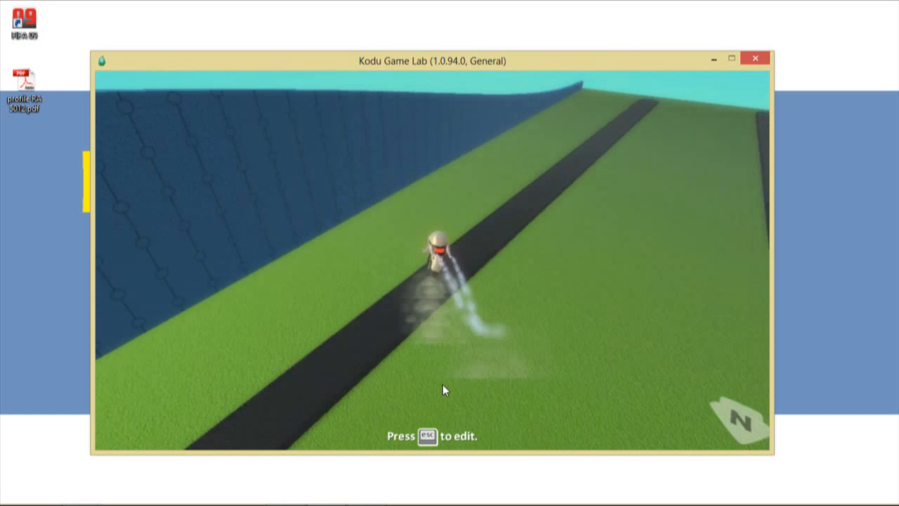
key("Right")
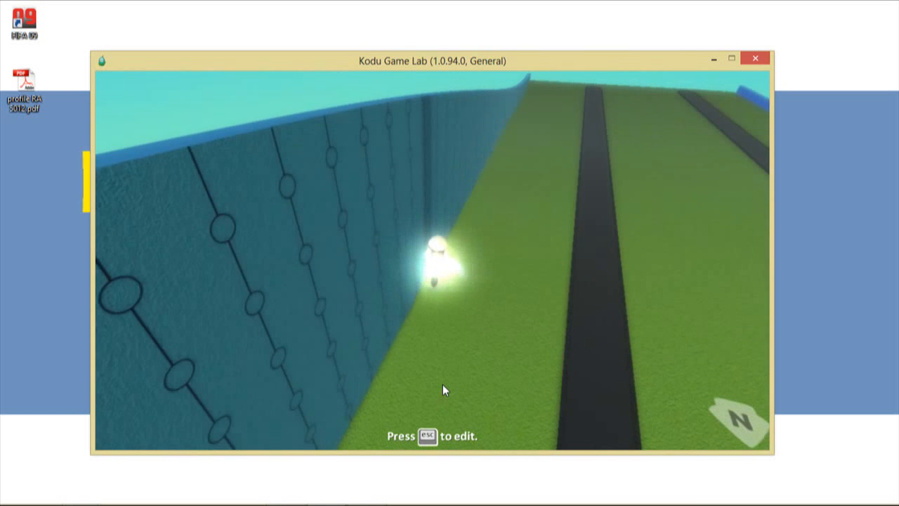
key("Right")
key("Left")
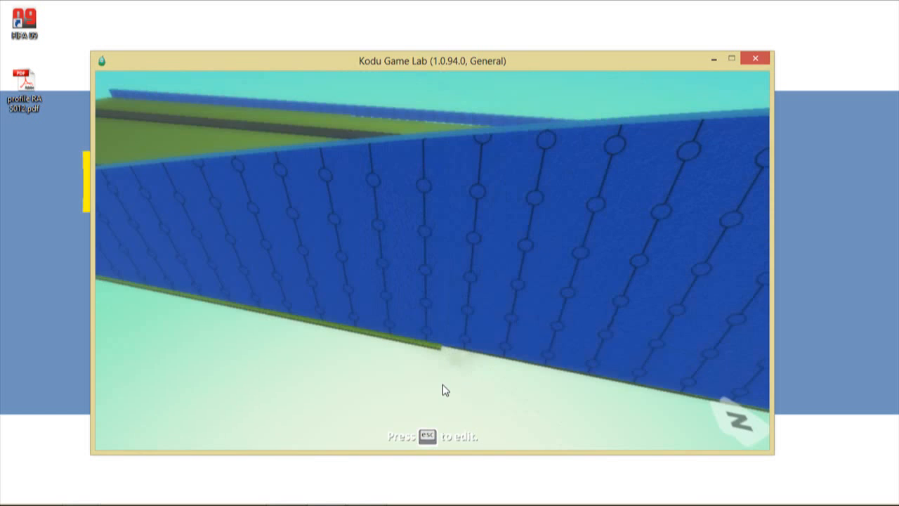
key("Left")
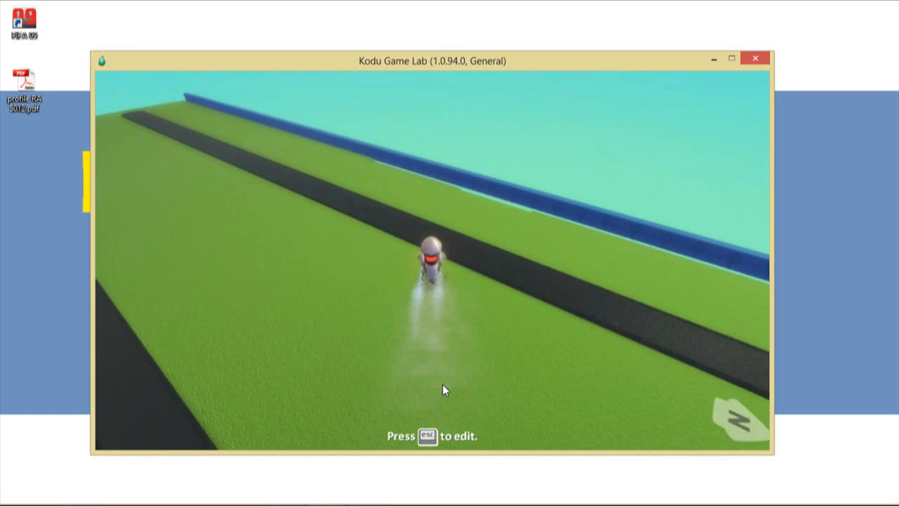
key("Escape")
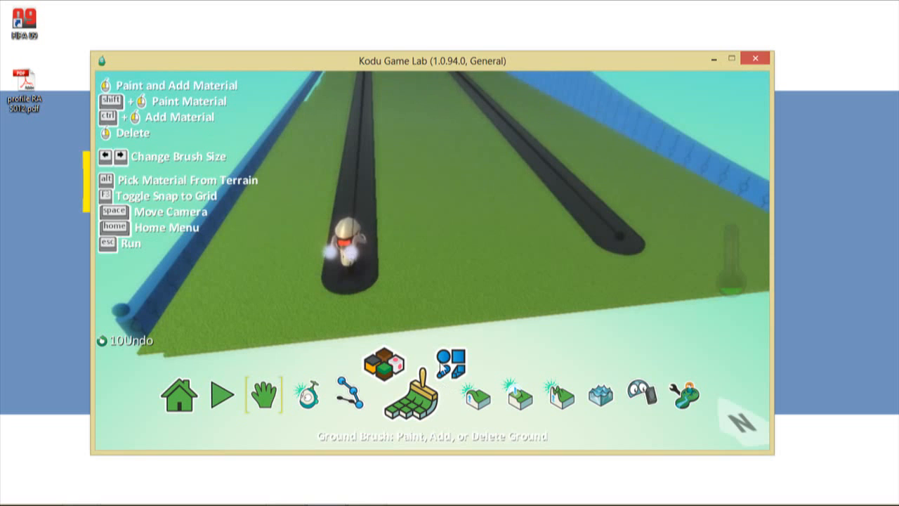
- Raise the cycle bot's Forward Speed Multiplier to 5.0 and Forward Acceleration Multiplier to 8.2
key("space")
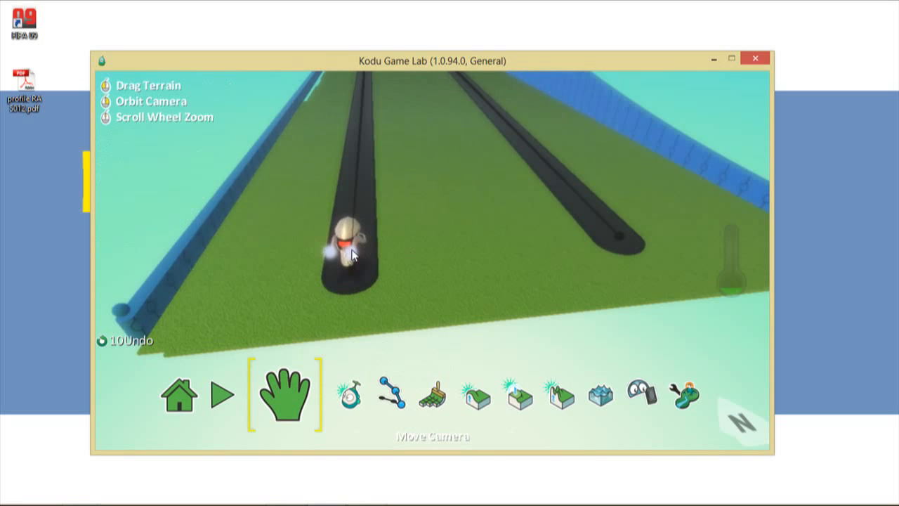
left_click(355, 401)
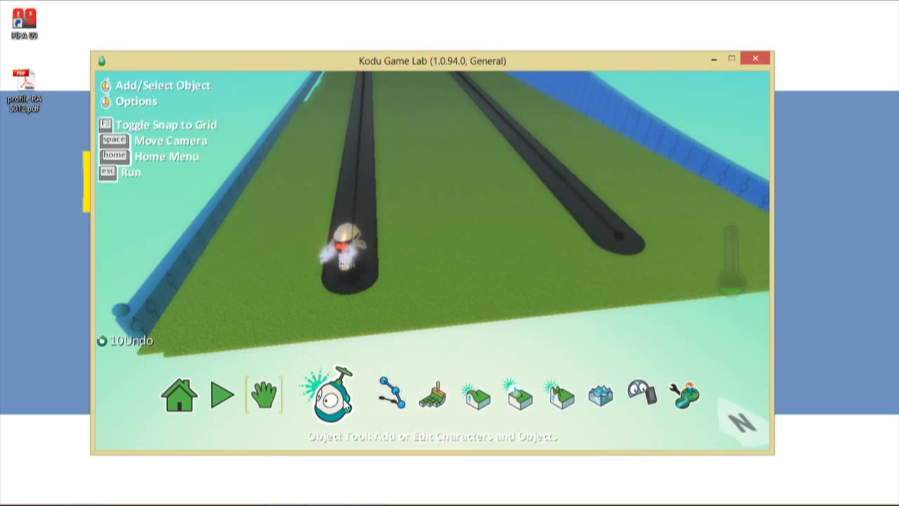
right_click(344, 246)
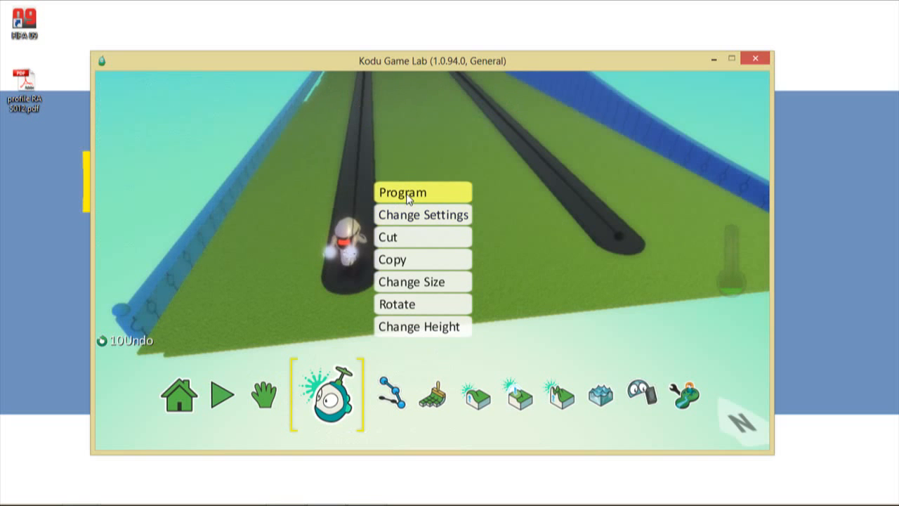
left_click(408, 218)
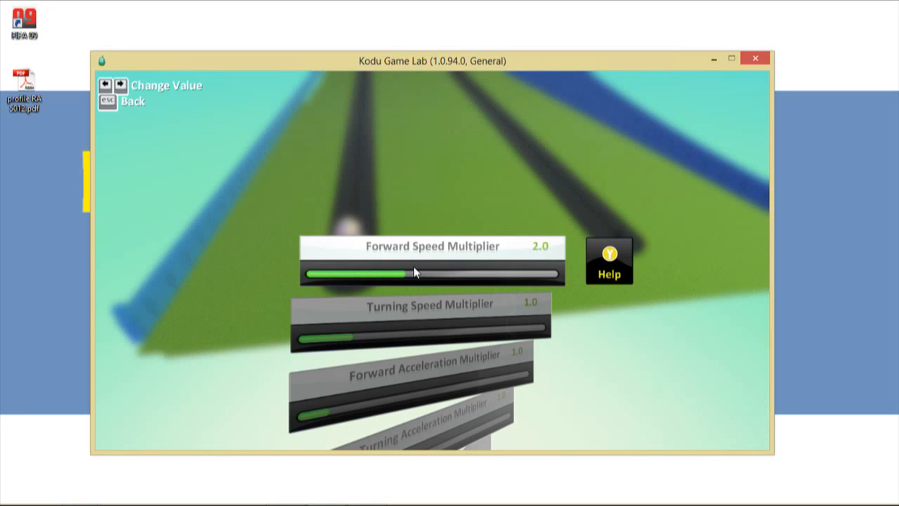
key("Right")
key("Right")
key("Right")
key("Right")
key("Right")
key("Right")
key("Right")
key("Right")
key("Right")
key("Right")
key("Right")
key("Right")
key("Right")
key("Right")
key("Right")
key("Right")
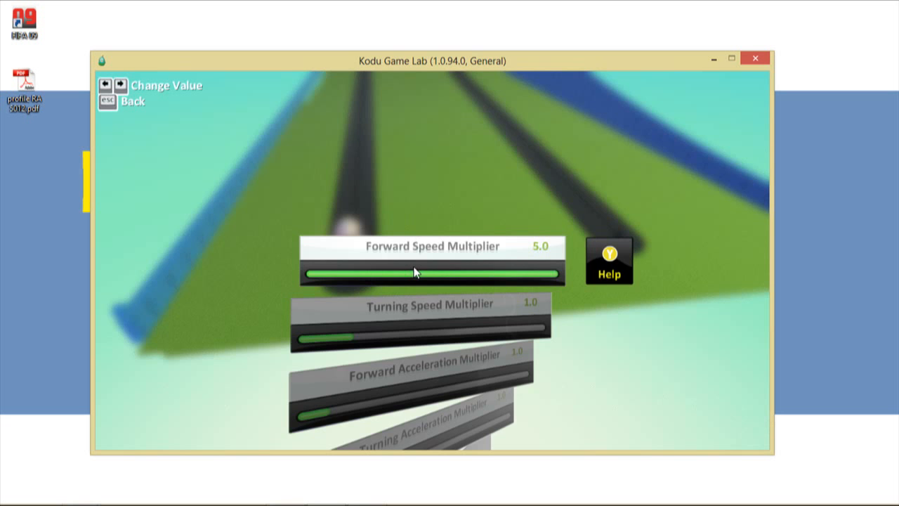
key("Down")
key("Down")
key("Right")
key("Right")
key("Right")
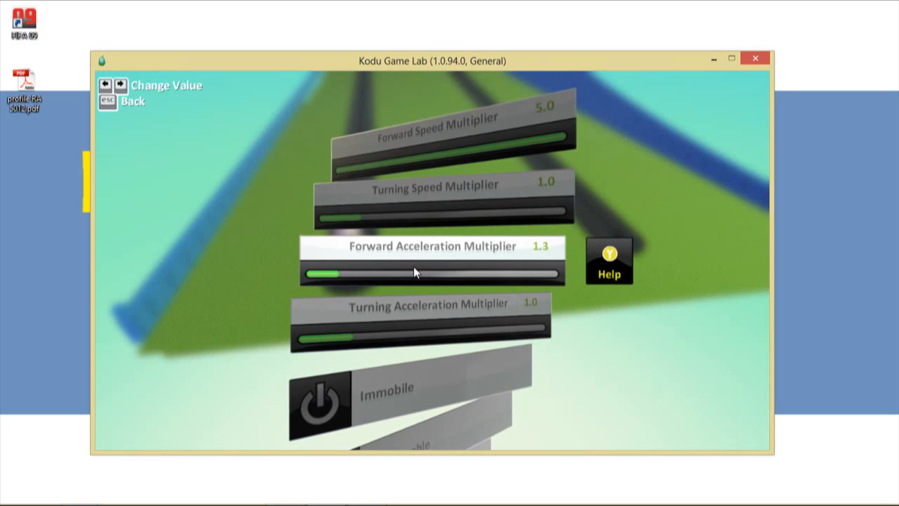
key("Right")
key("Right")
key("Right")
key("Right")
key("Right")
key("Right")
key("Right")
key("Right")
key("Right")
key("Right")
key("Right")
key("Right")
key("Right")
key("Right")
key("Right")
key("Right")
key("Right")
key("Right")
key("Right")
key("Right")
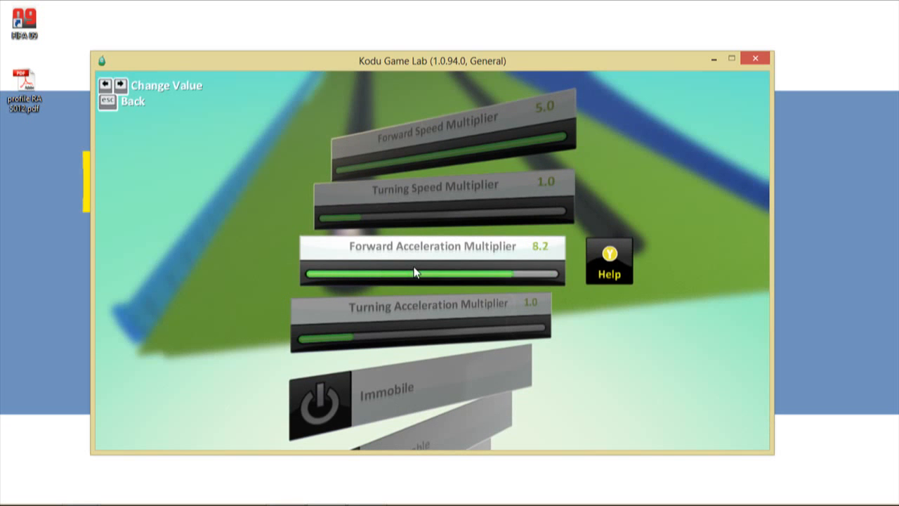
- Review the remaining settings through friction, missile, visibility and glow options, then close them
key("Down")
key("Down")
key("Down")
key("Down")
key("Down")
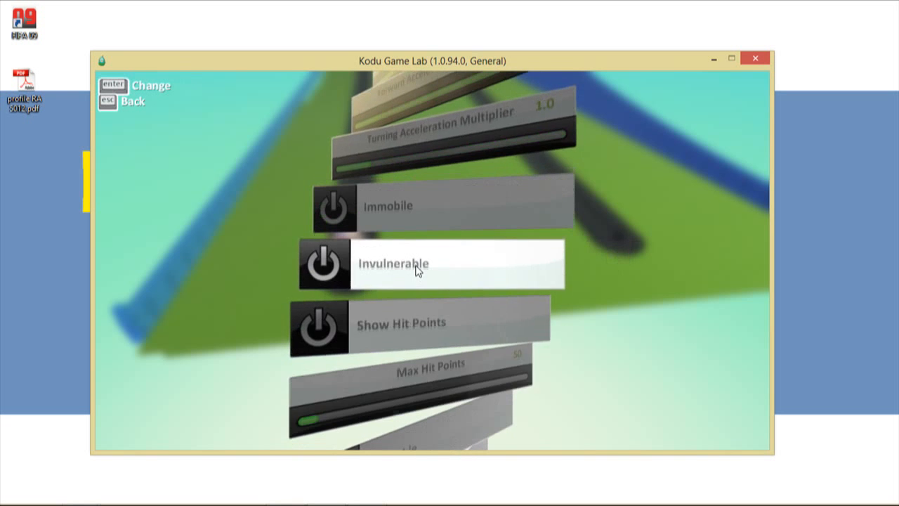
key("Down")
key("Down")
key("Down")
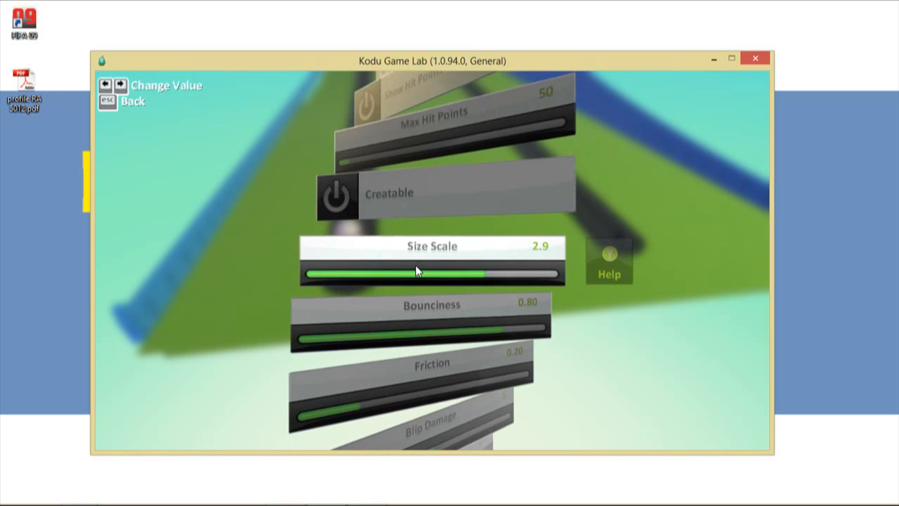
key("Down")
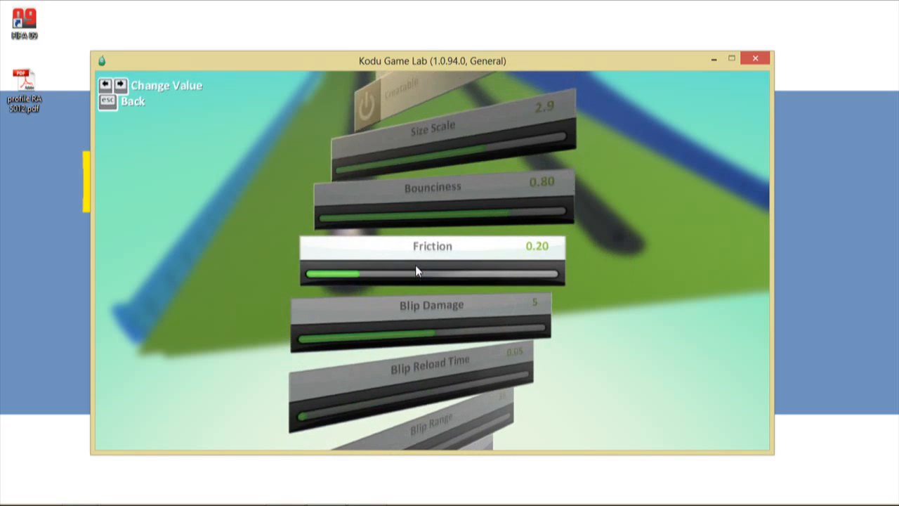
key("Down")
key("Down")
key("Down")
key("Down")
key("Down")
key("Down")
key("Down")
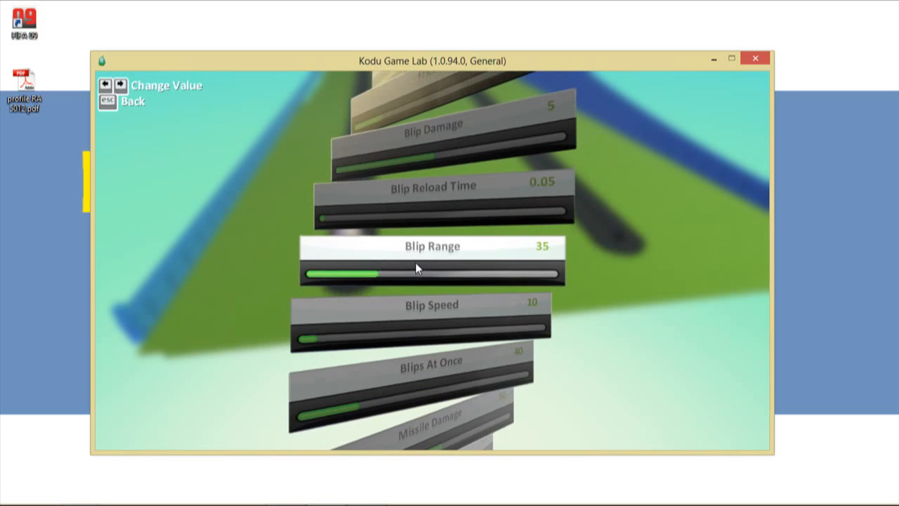
key("Down")
key("Down")
key("Down")
key("Down")
key("Down")
key("Down")
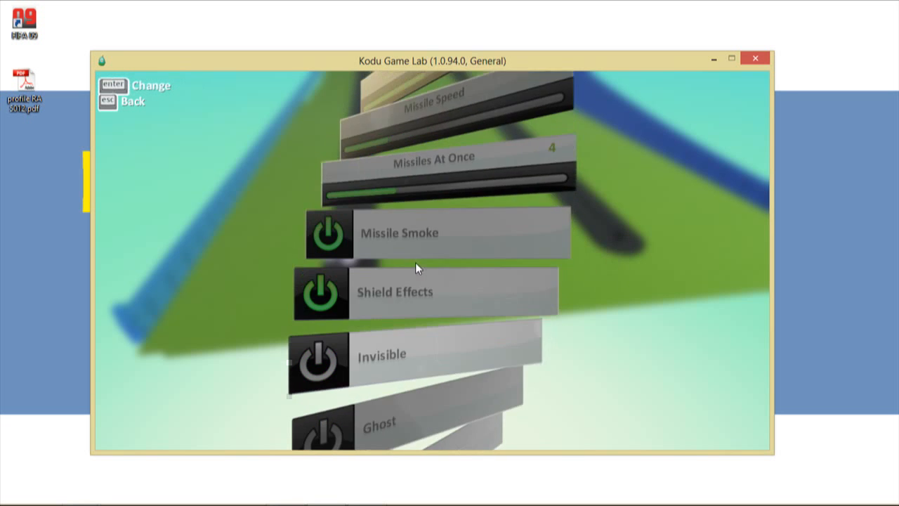
key("Up")
key("Up")
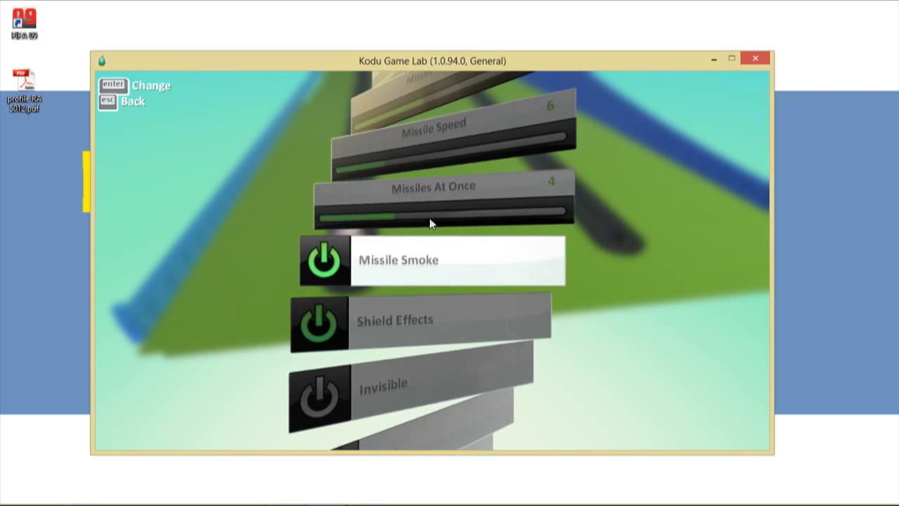
key("Down")
key("Down")
key("Down")
key("Down")
key("Down")
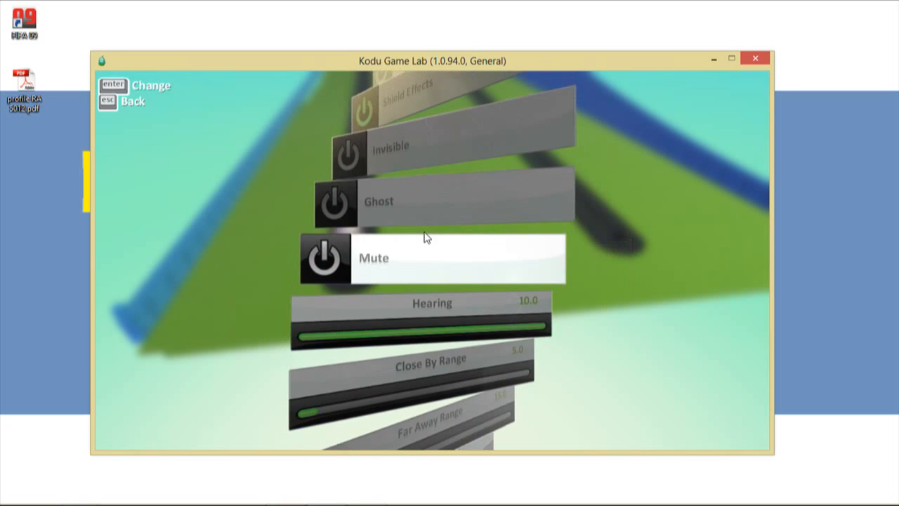
key("Down")
key("Down")
key("Down")
key("Down")
key("Down")
key("Down")
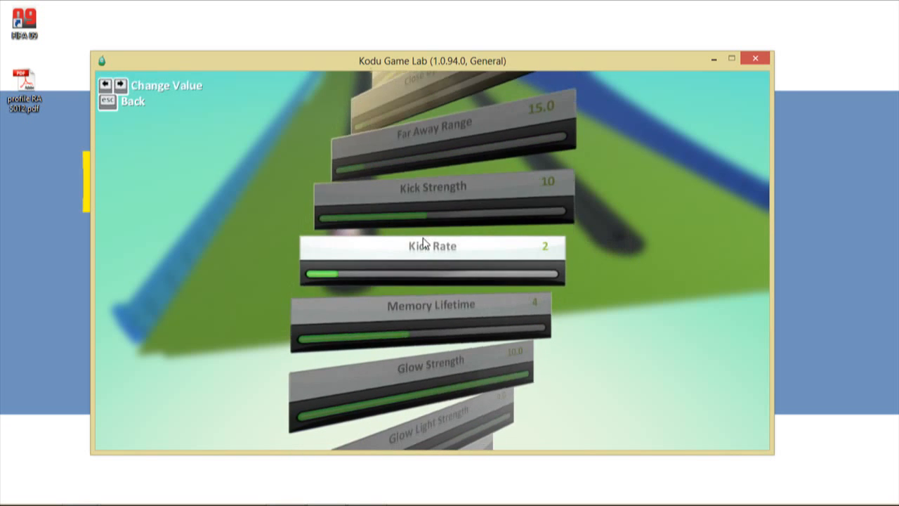
key("Down")
key("Down")
key("Down")
key("Down")
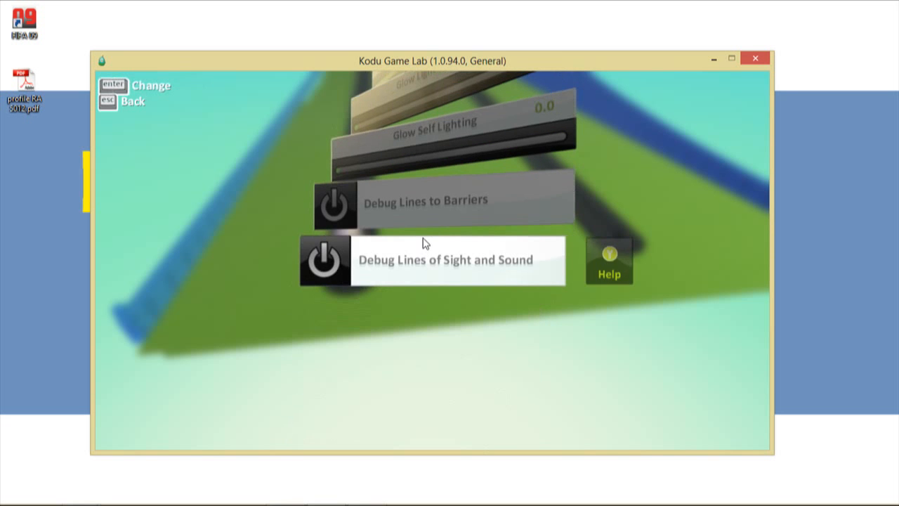
key("Escape")
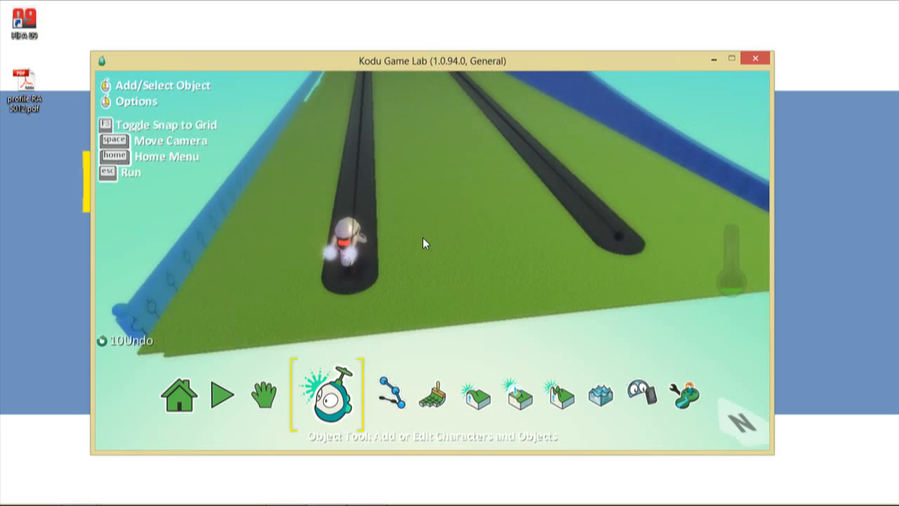
- Start the game and steer the sped-up motorcycle across the tracks and along the blue wall
left_click(238, 394)
key("Up")
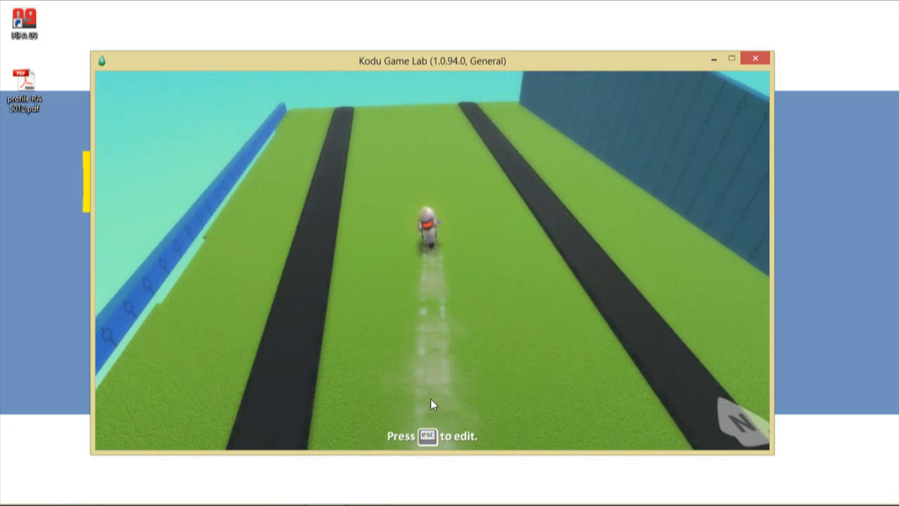
key("Right")
key("Right")
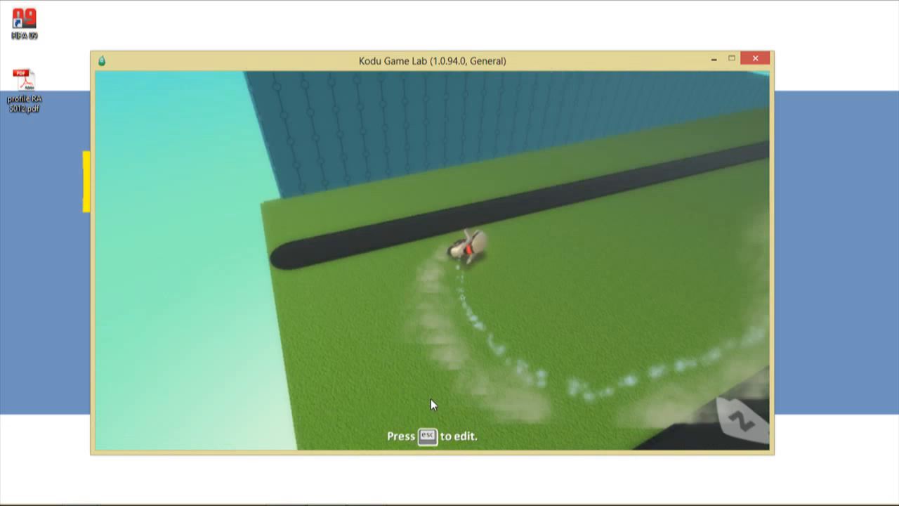
key("Left")
key("Left")
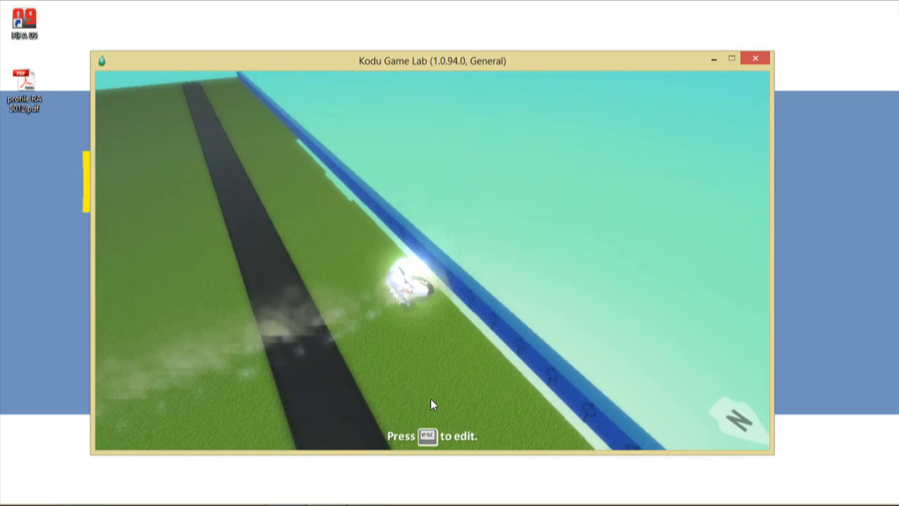
key("Right")
key("Right")
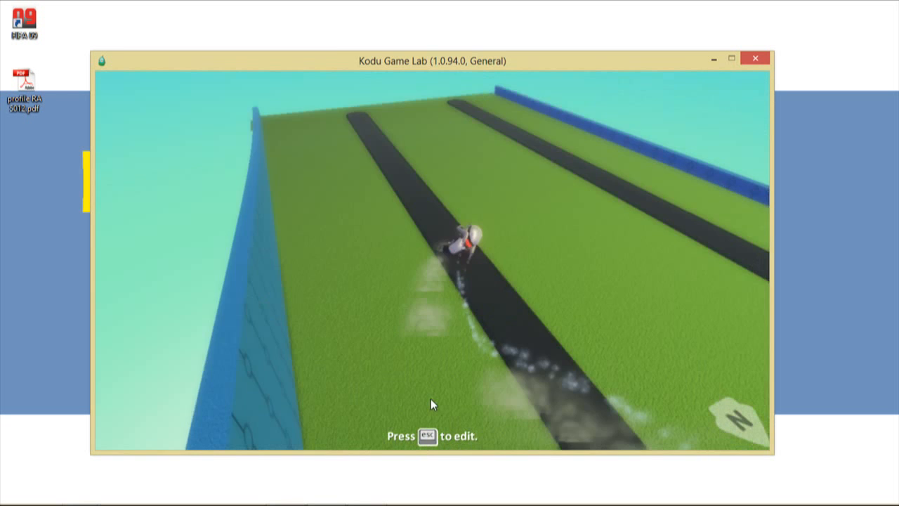
key("Left")
key("Up")
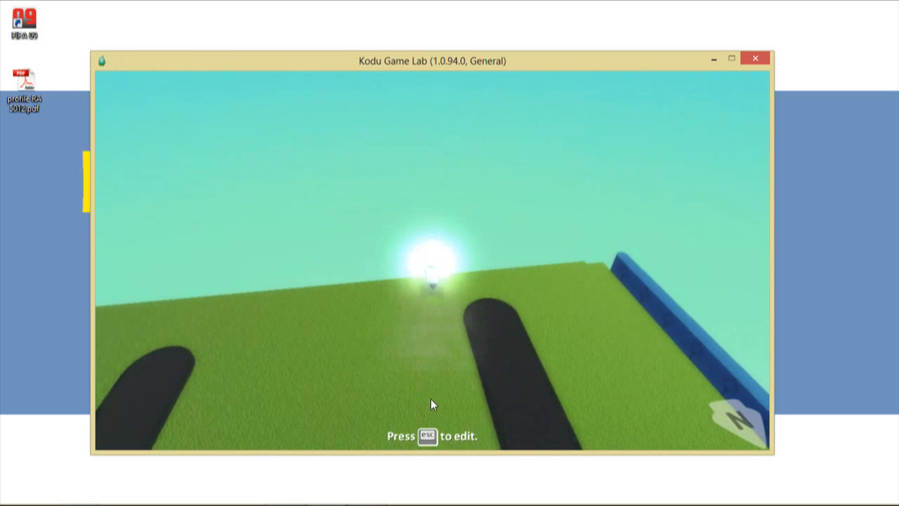
key("Right")
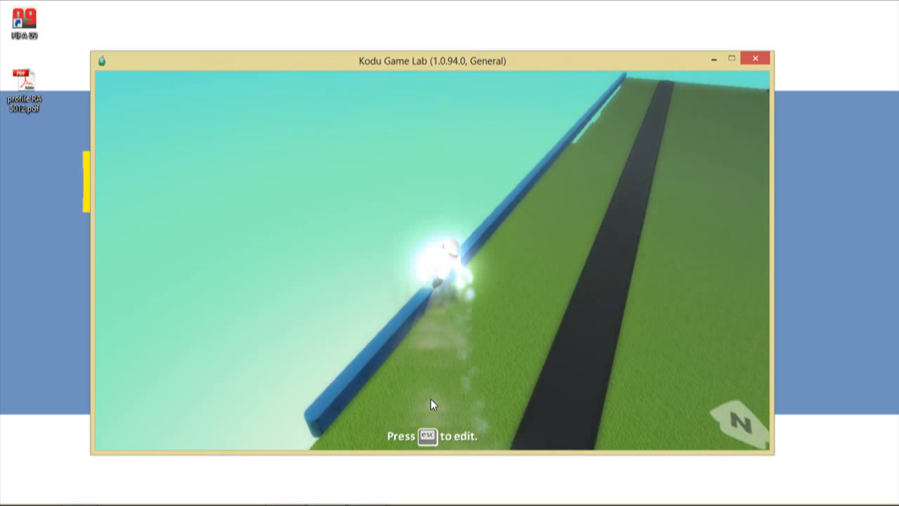
key("Right")
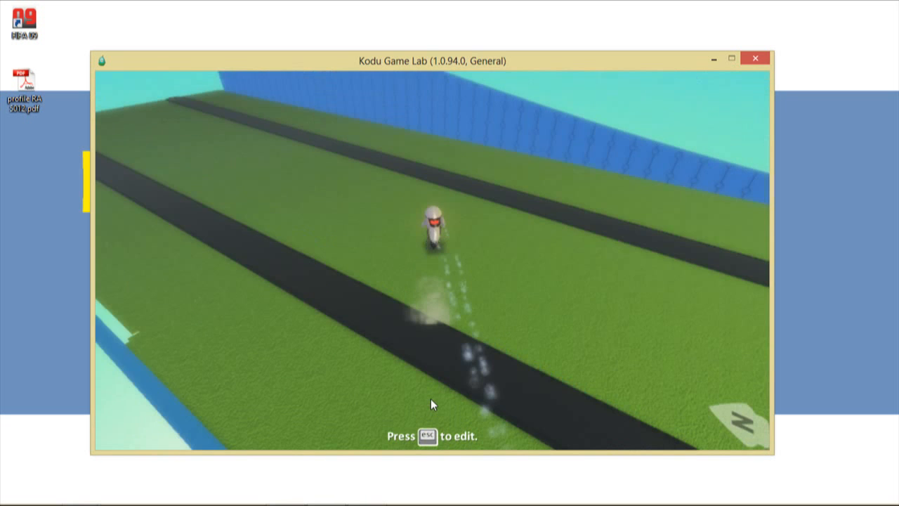
key("Left")
key("Right")
key("Right")
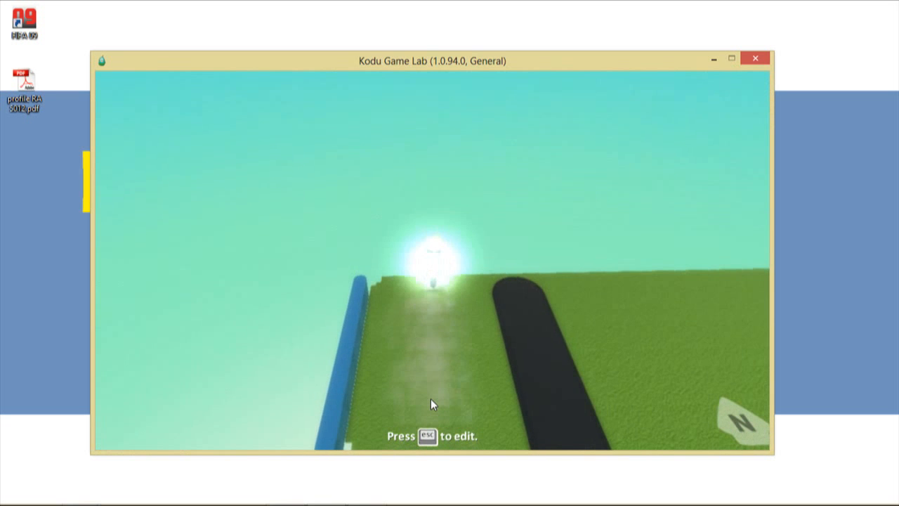
- Circle the motorcycle right into the blue walls, then stop the game with Esc
key("Right")
key("Right")
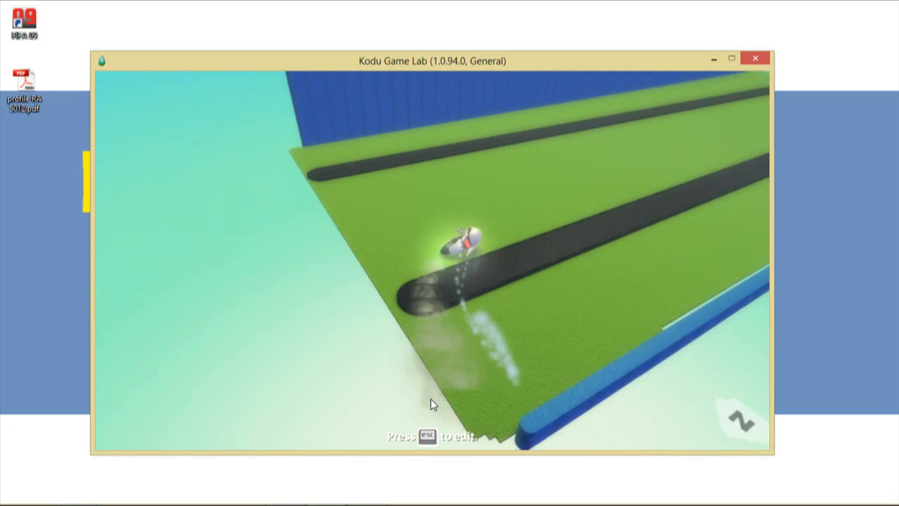
key("Right")
key("Right")
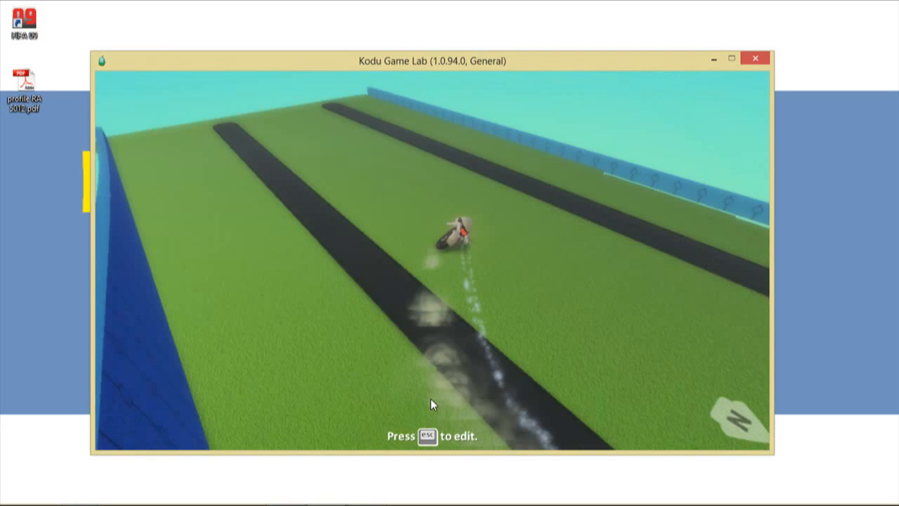
key("Left")
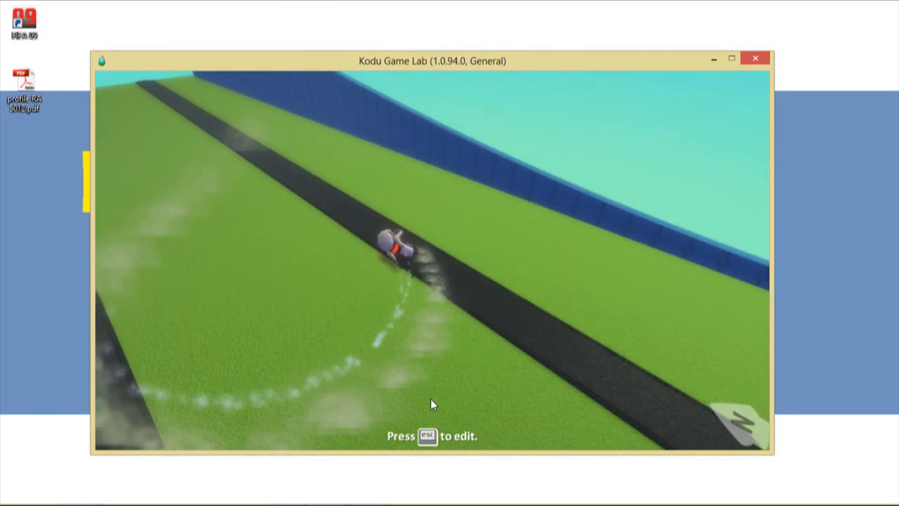
key("Up")
key("Right")
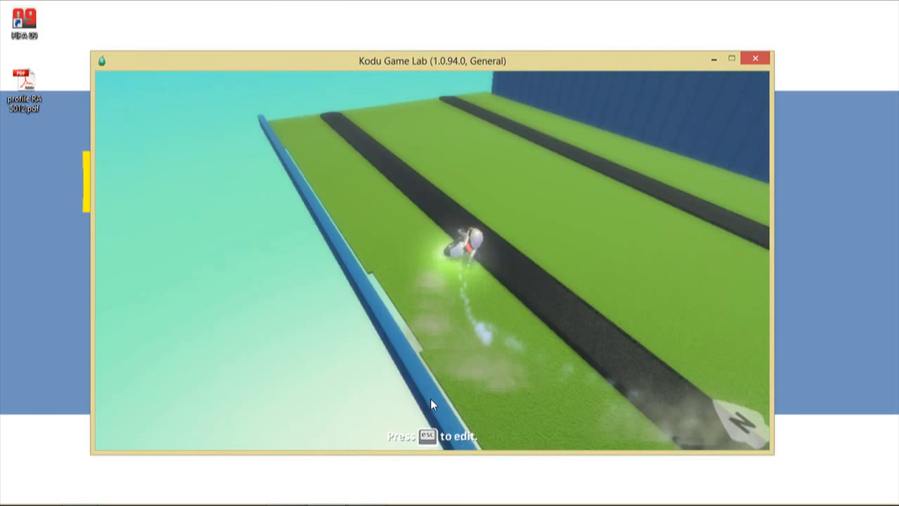
key("Right")
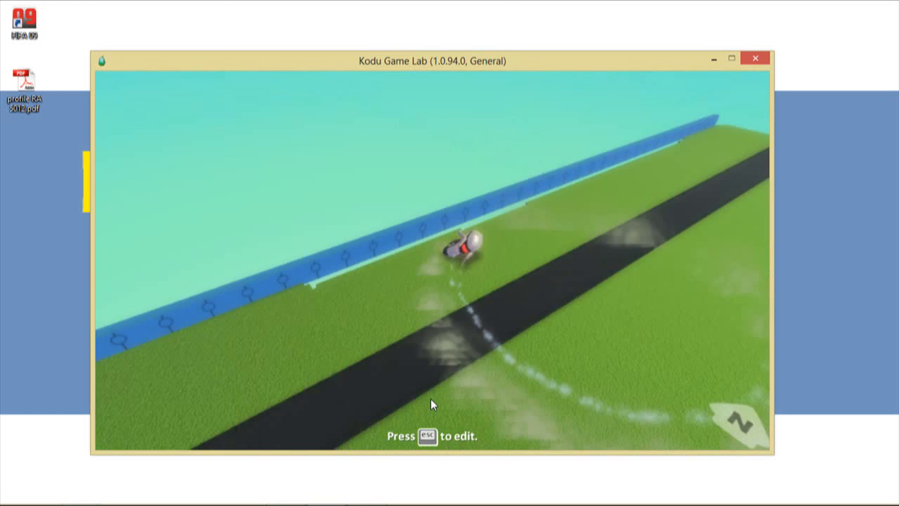
key("Right")
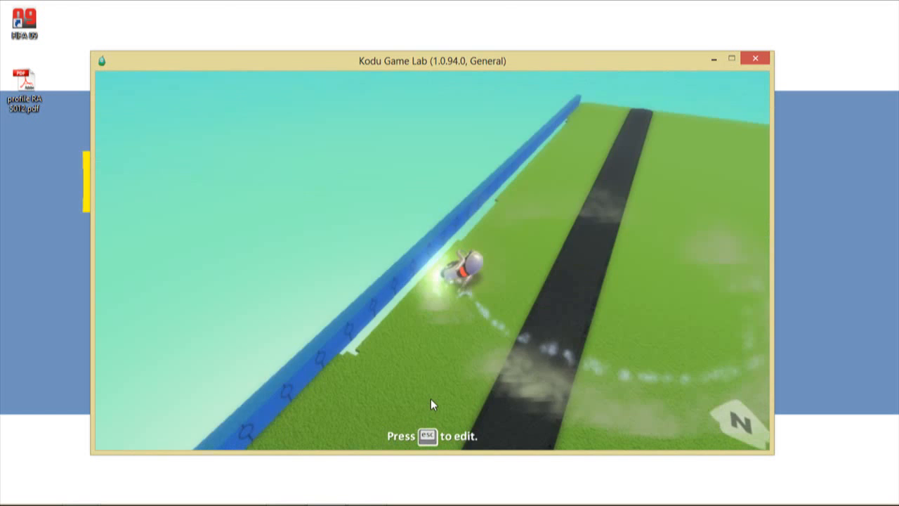
key("Right")
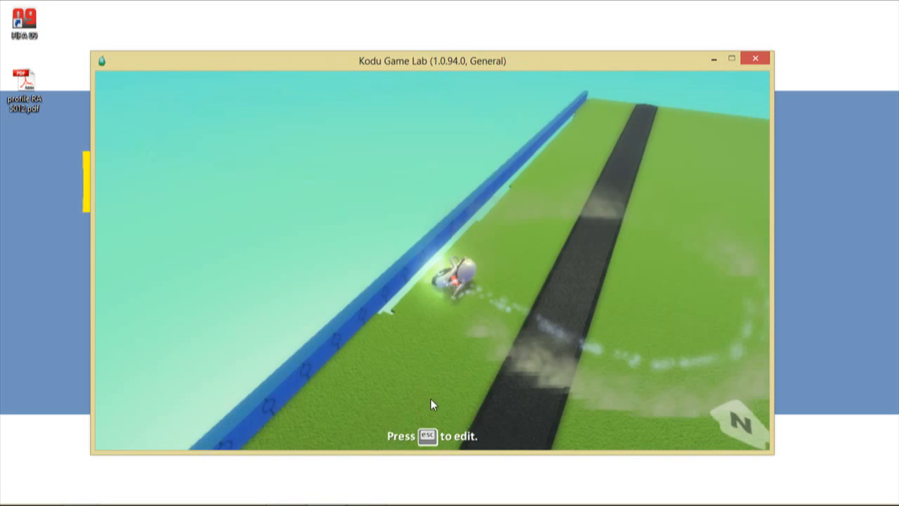
key("Right")
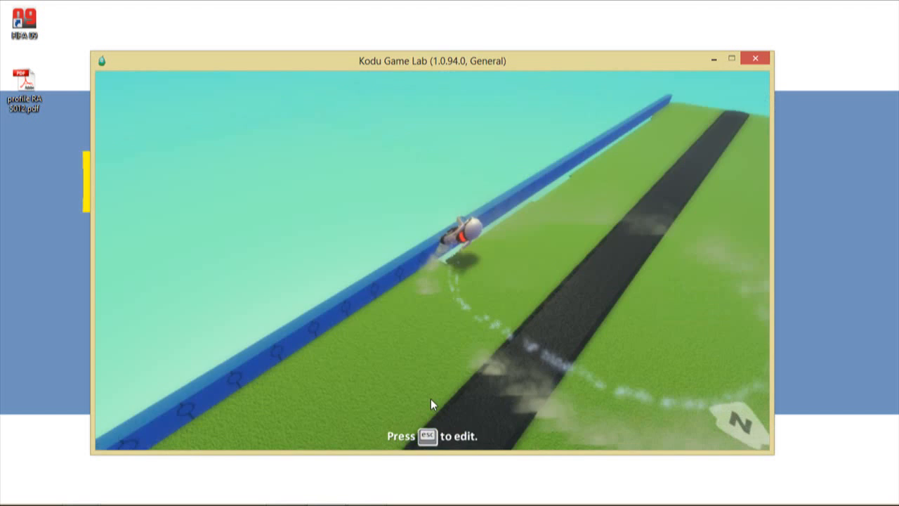
key("Right")
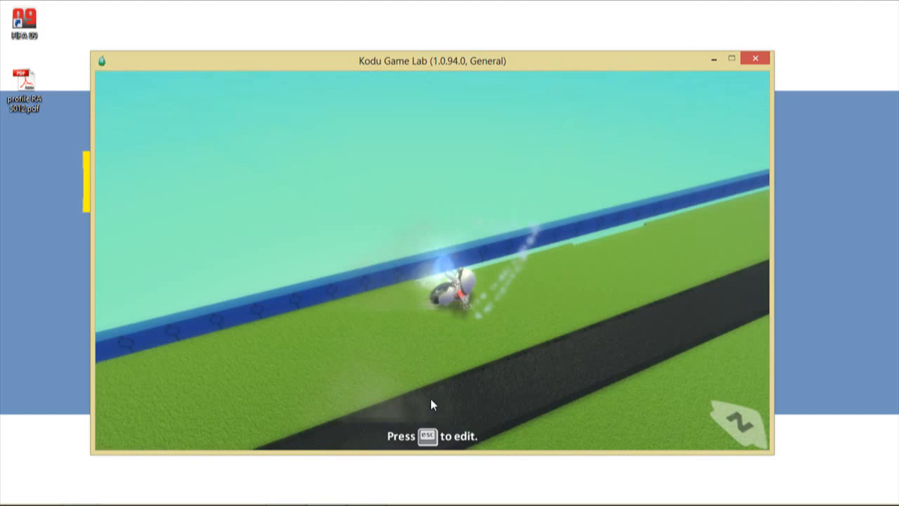
key("Right")
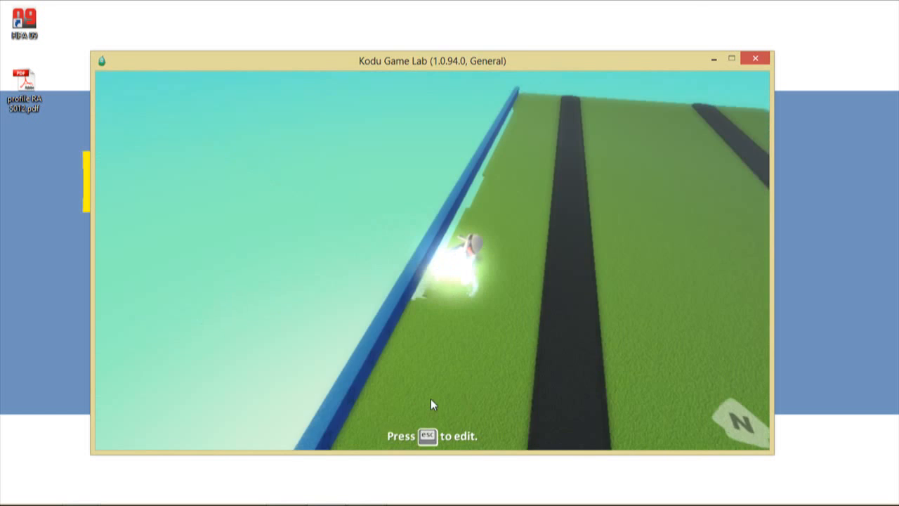
key("Up")
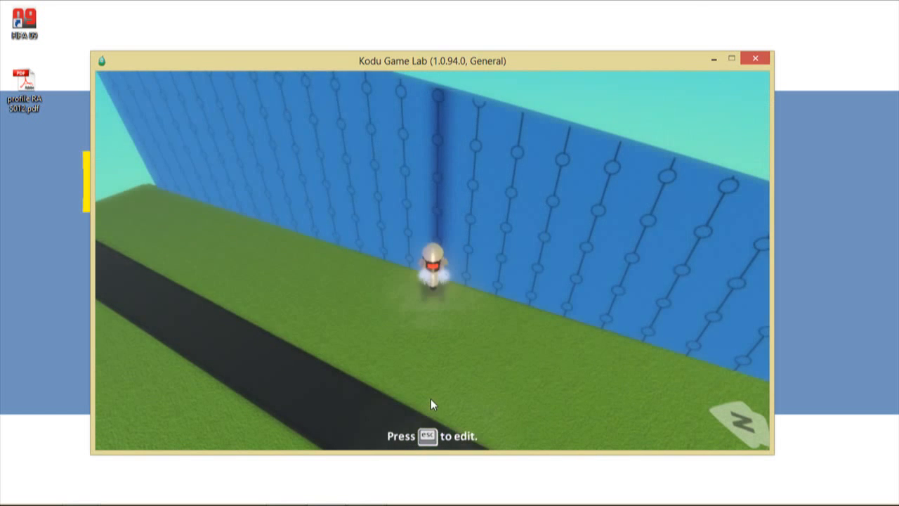
key("Escape")
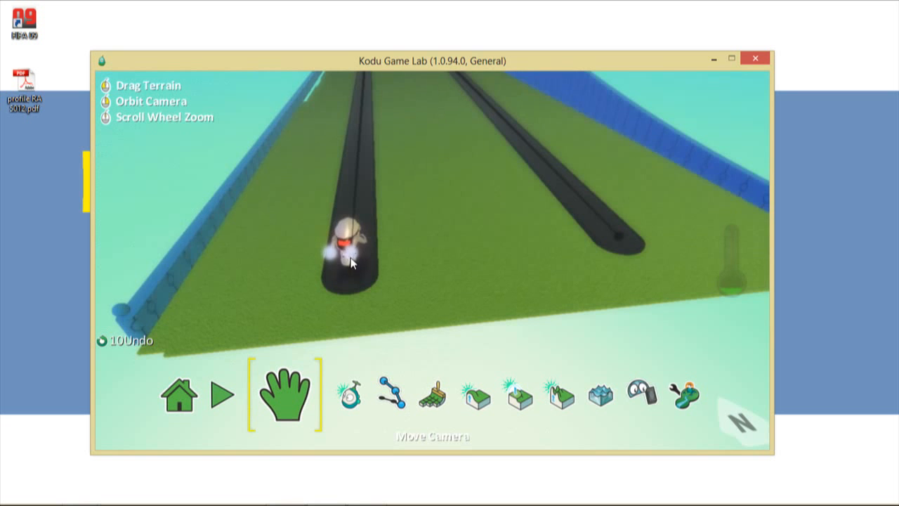
- Open the Kodu's program and start rule 2 with a WHEN keyboard condition
left_click(351, 401)
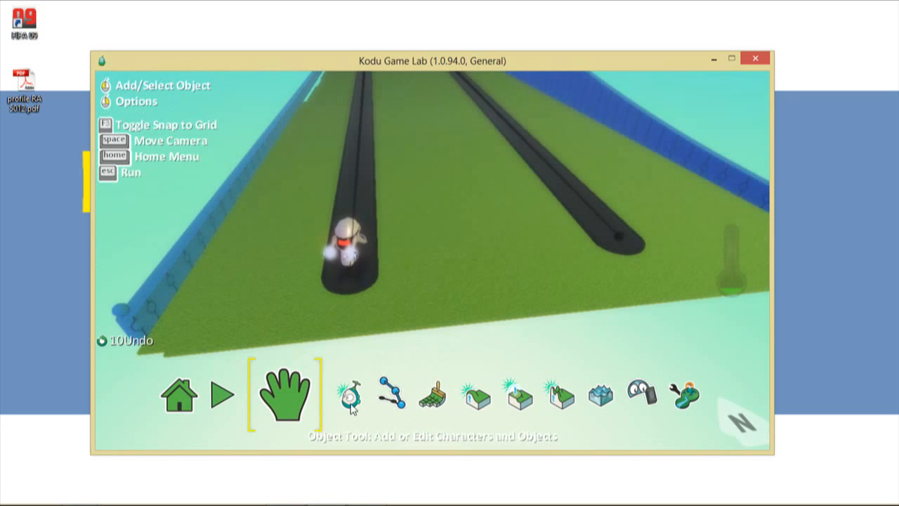
right_click(346, 254)
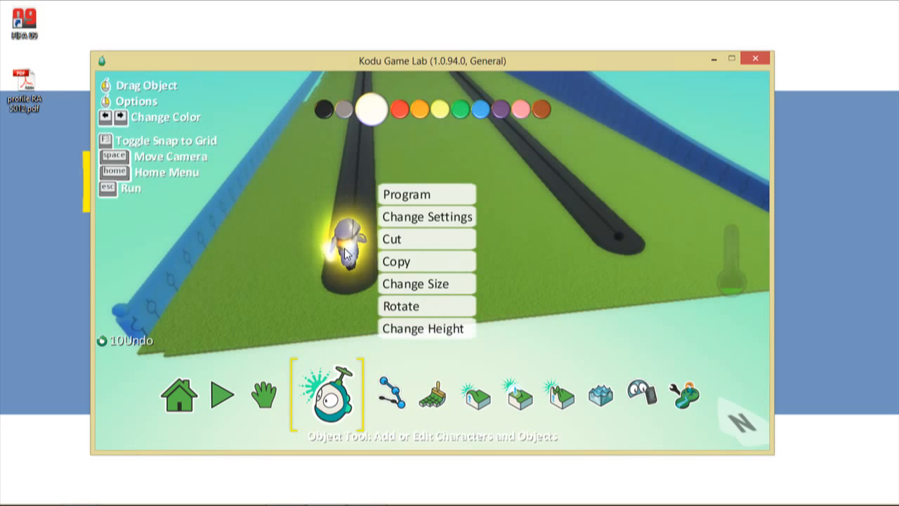
left_click(408, 197)
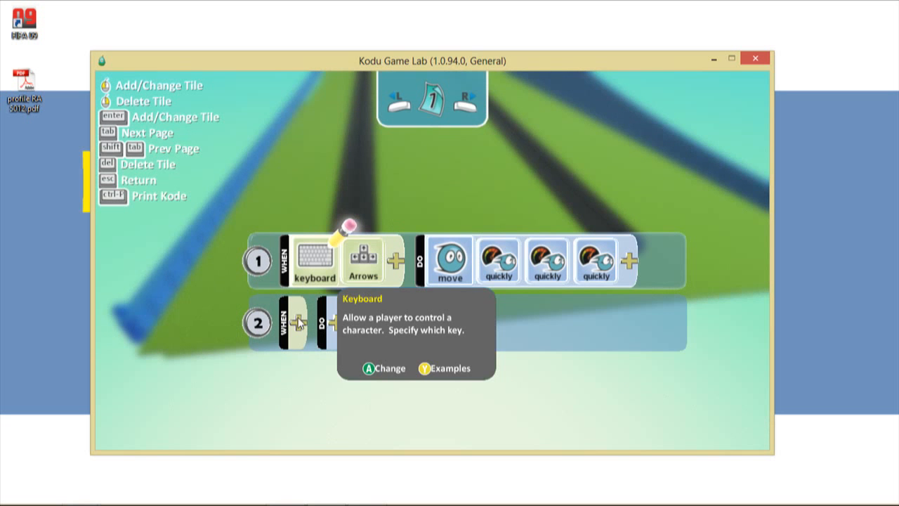
left_click(300, 262)
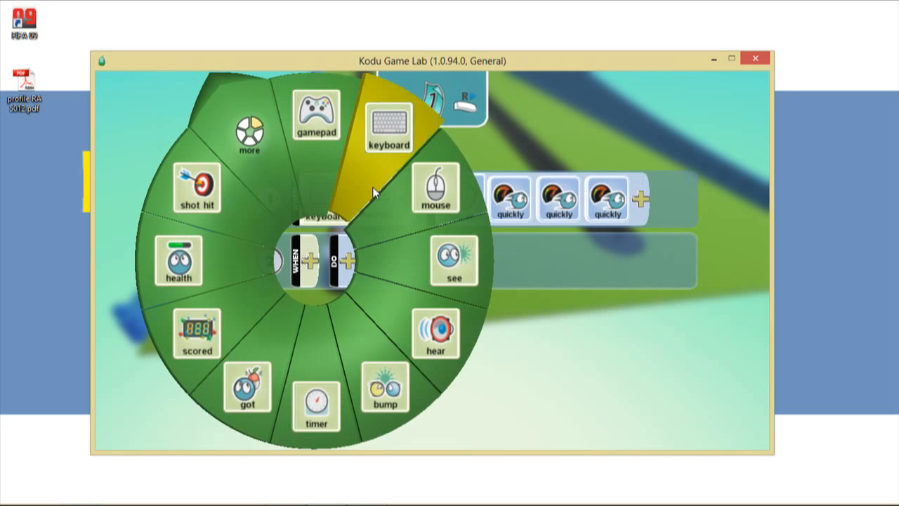
left_click(385, 133)
left_click(350, 270)
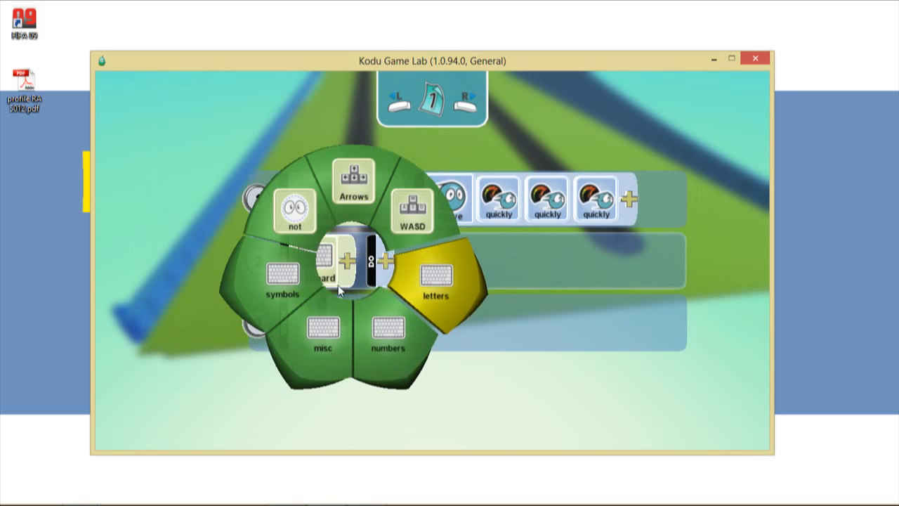
- Replace the mistaken End key with Space as rule 2's trigger key
left_click(291, 284)
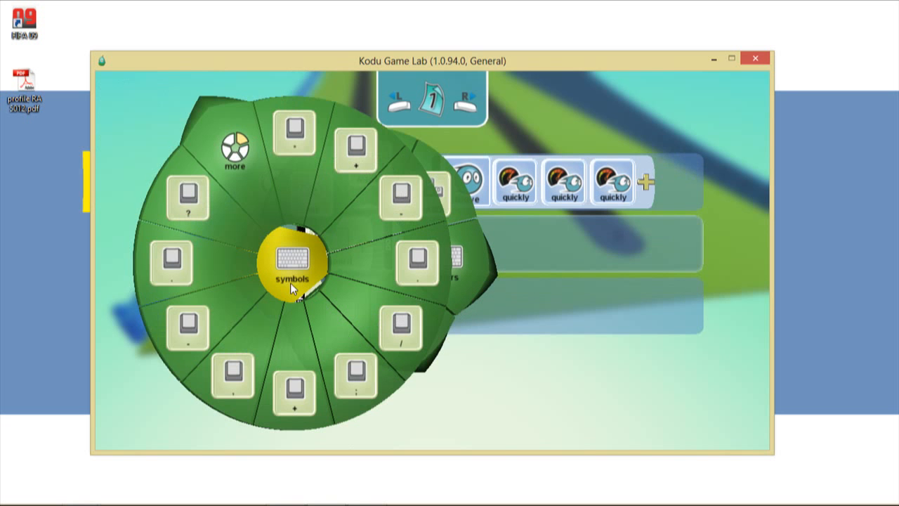
left_click(290, 282)
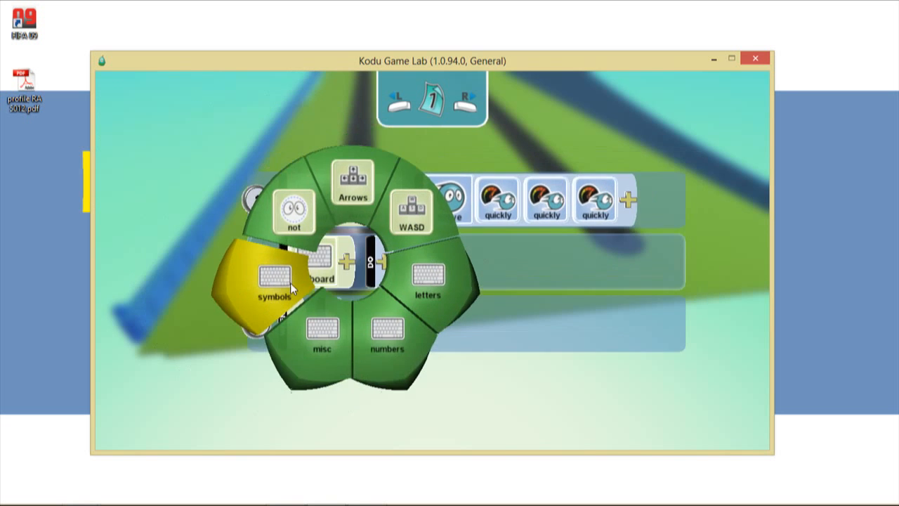
left_click(320, 330)
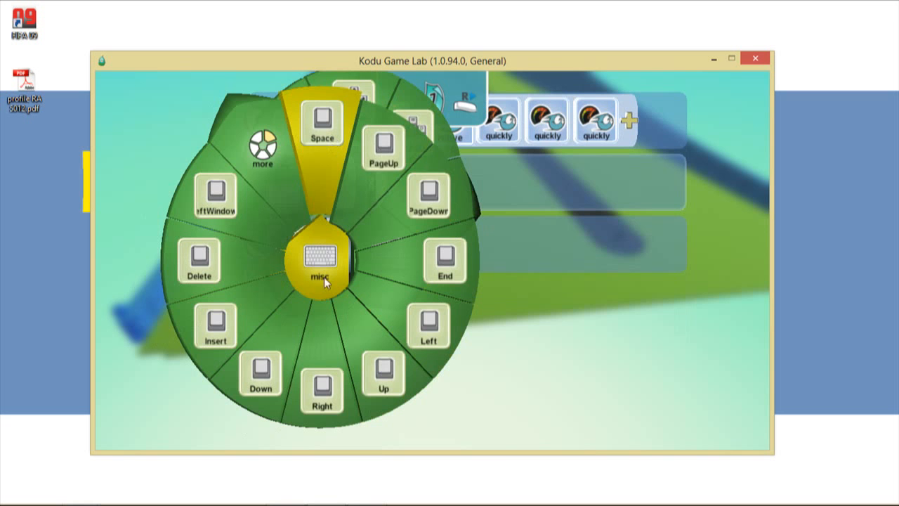
left_click(500, 251)
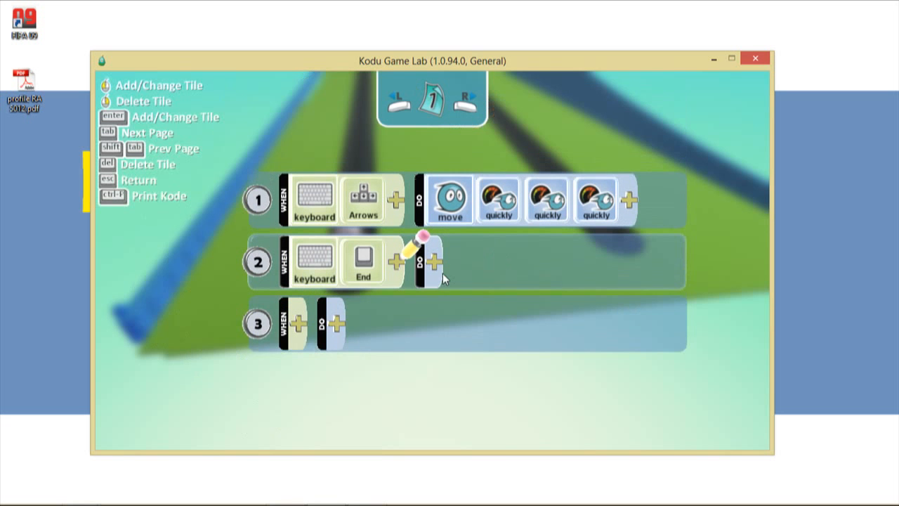
left_click(373, 276)
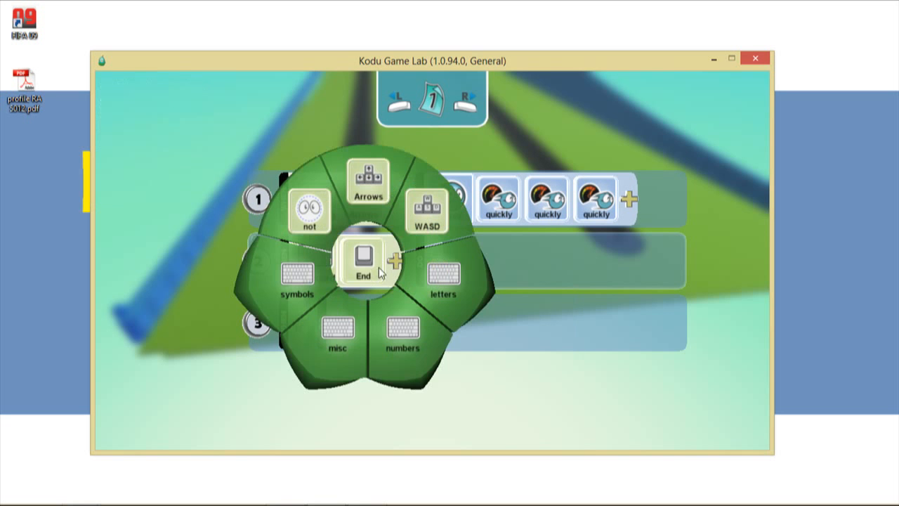
left_click(546, 243)
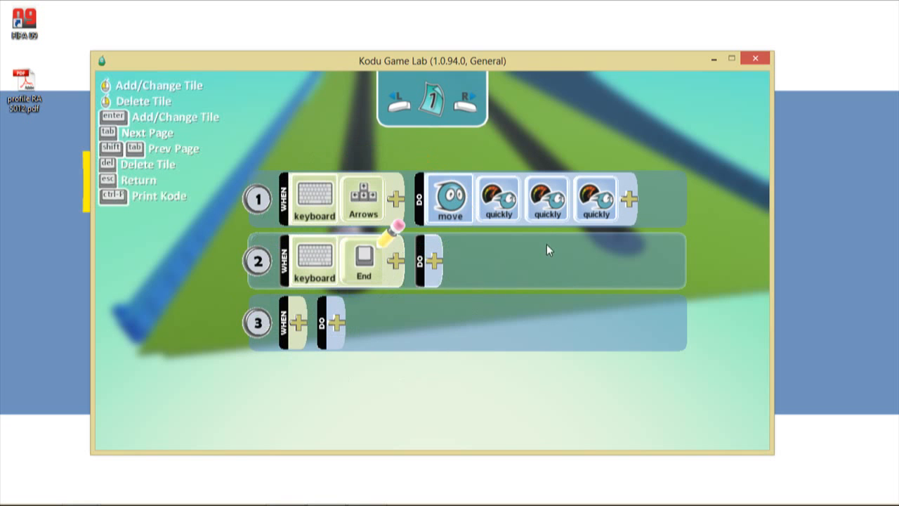
key("Delete")
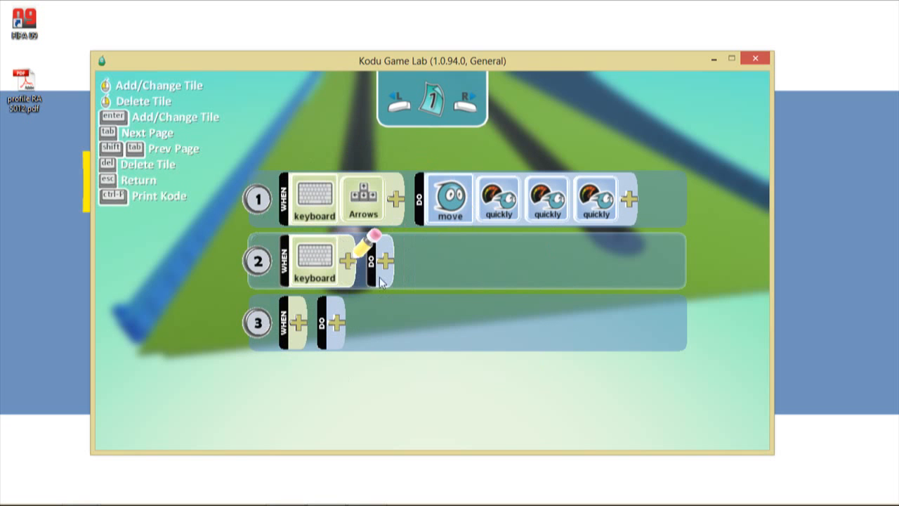
left_click(349, 262)
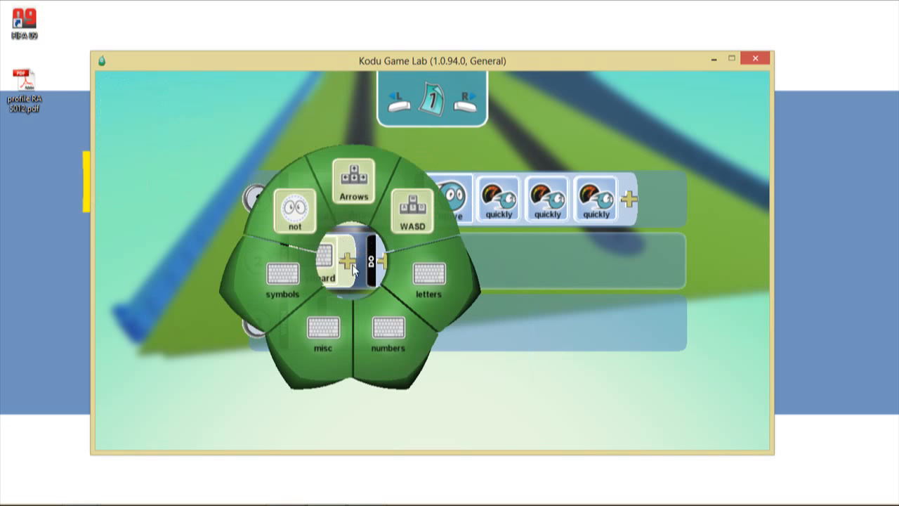
left_click(324, 332)
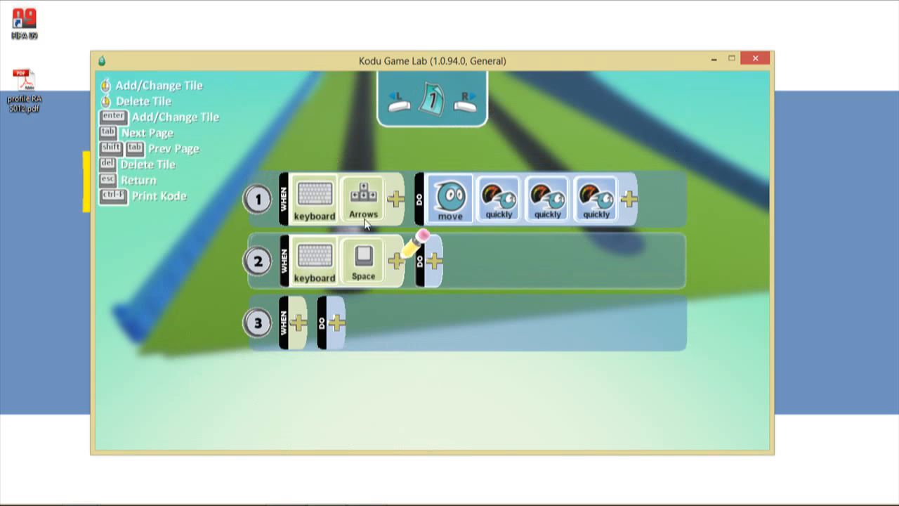
- Set rule 2's action to DO shoot missile
left_click(432, 264)
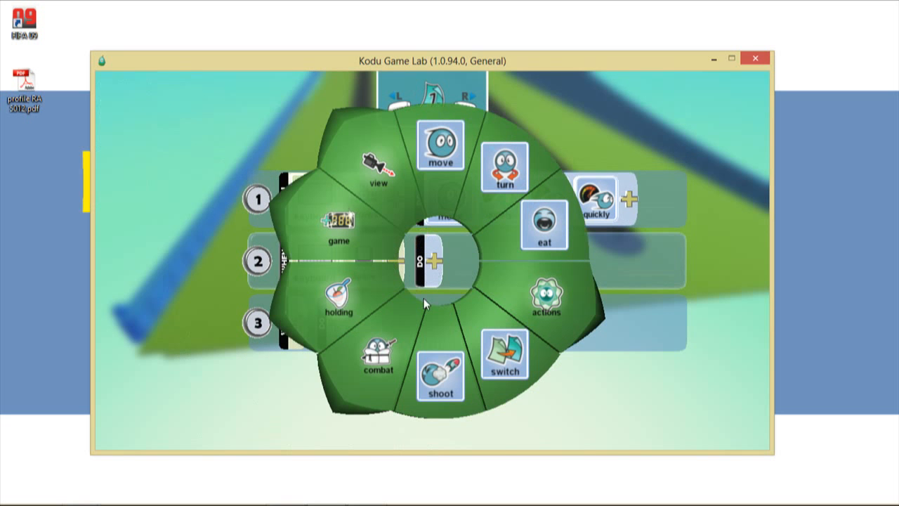
left_click(441, 376)
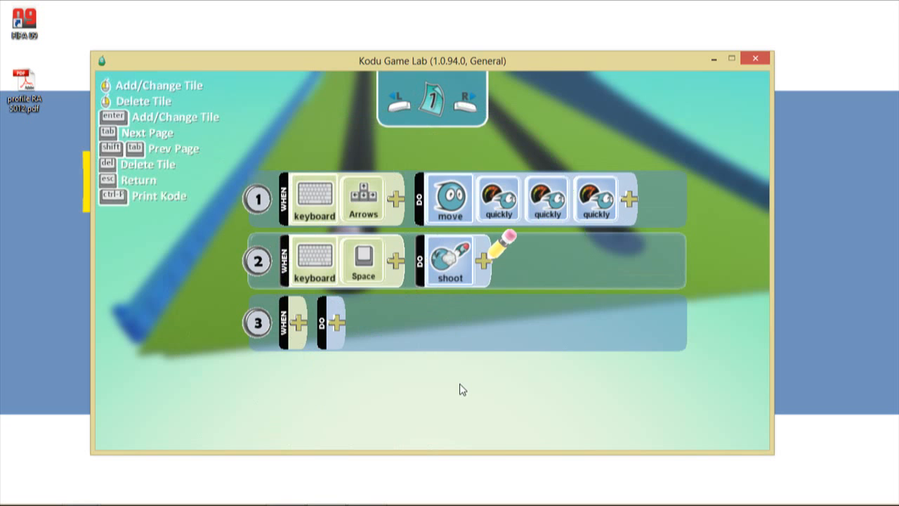
left_click(484, 261)
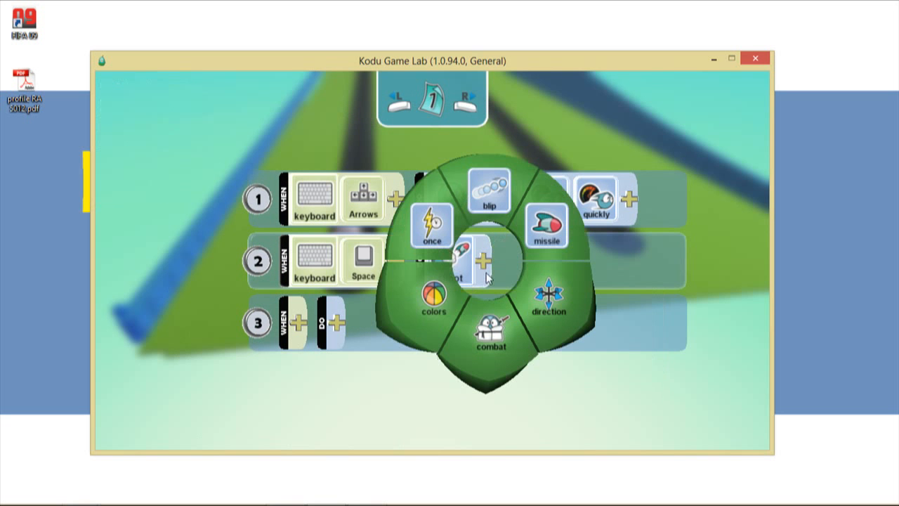
left_click(550, 240)
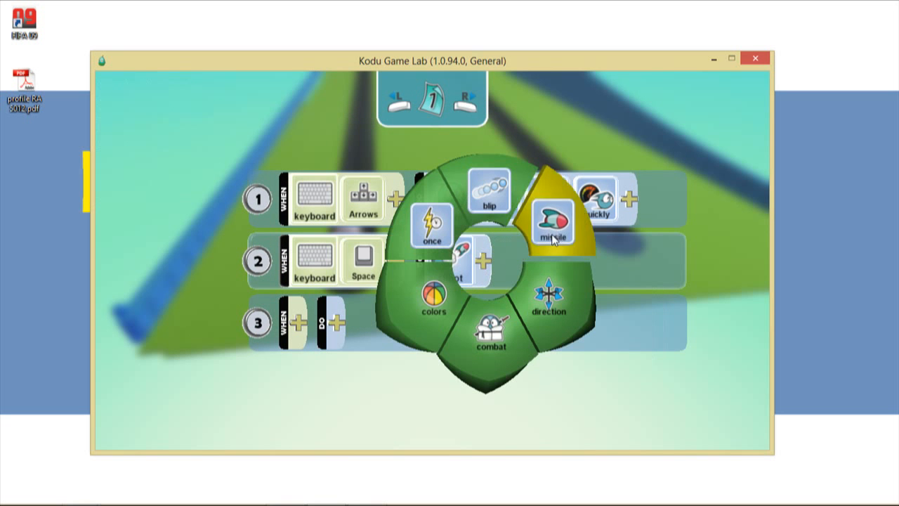
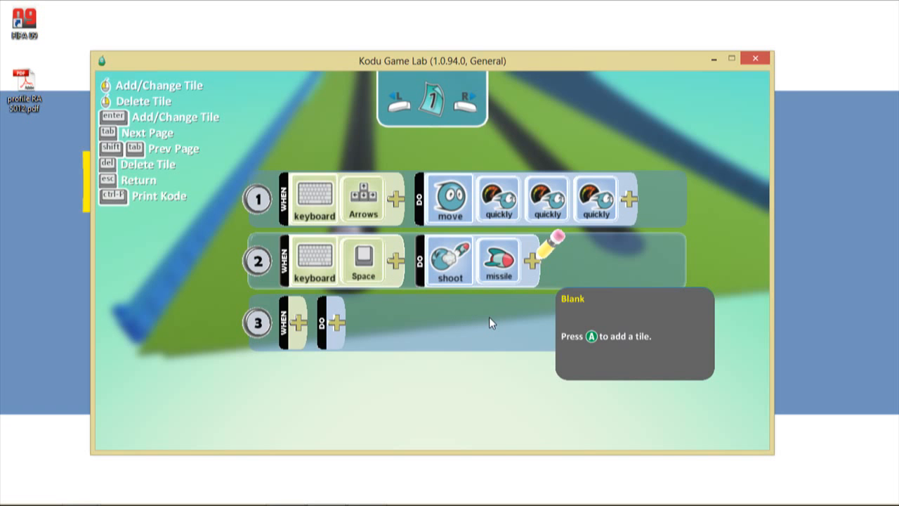
- Test-run the green world, driving the Kodu forward with the Up arrow, then return to editing
key("Escape")
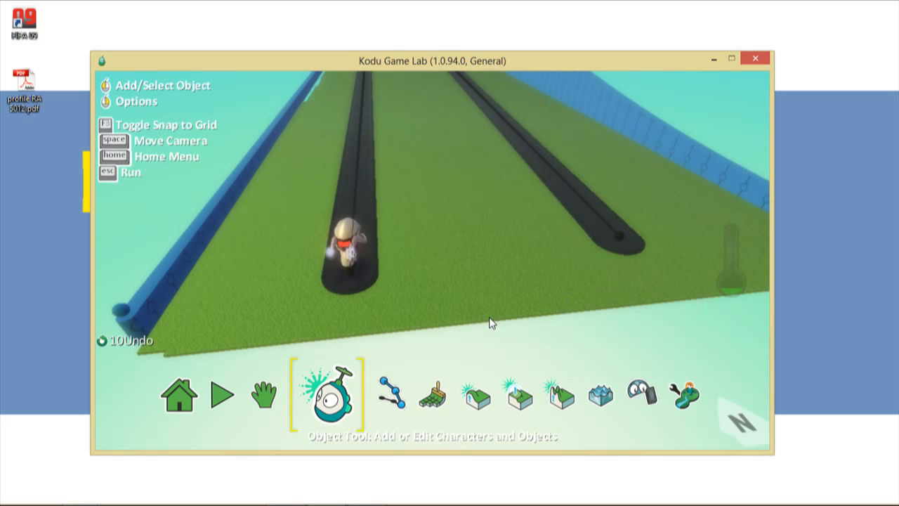
left_click(243, 393)
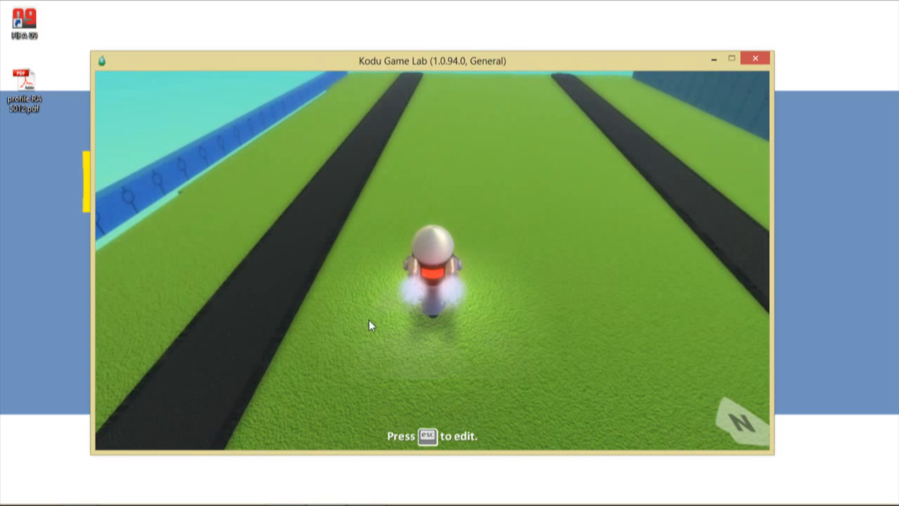
scroll(476, 227, "up", 5)
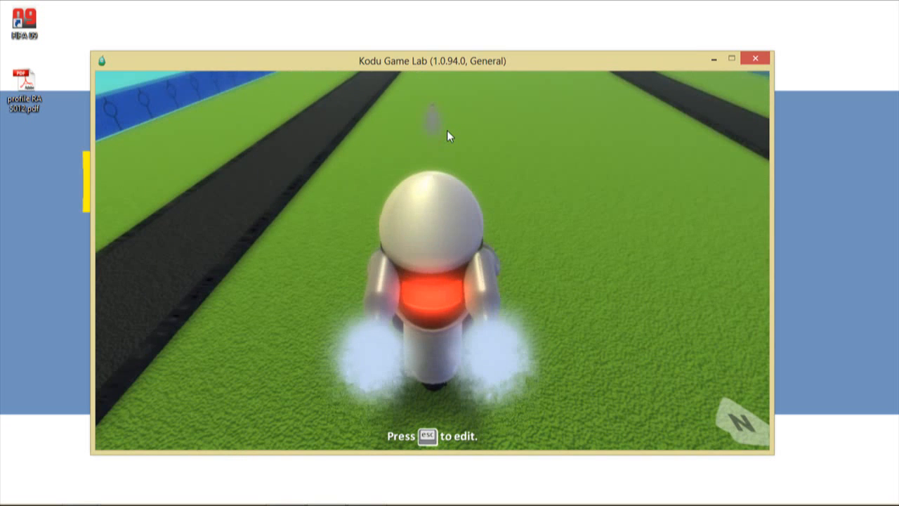
key("Up")
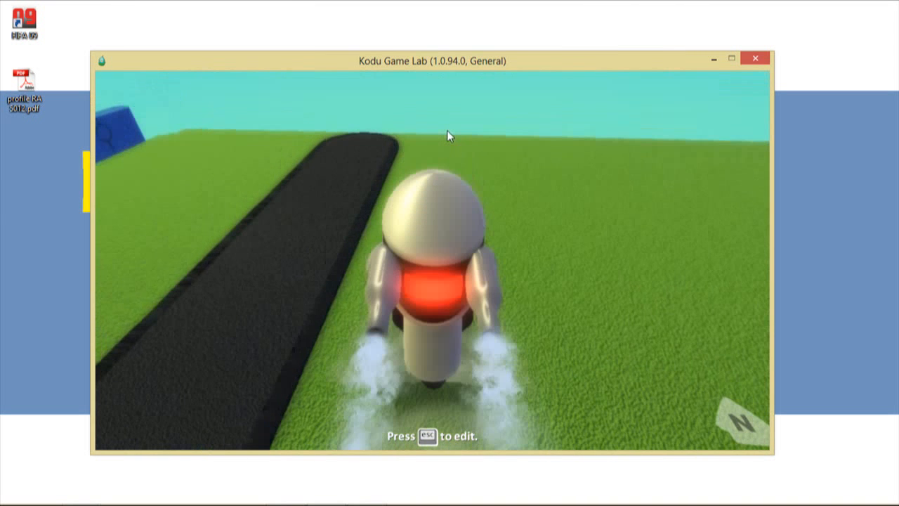
scroll(475, 185, "down", 5)
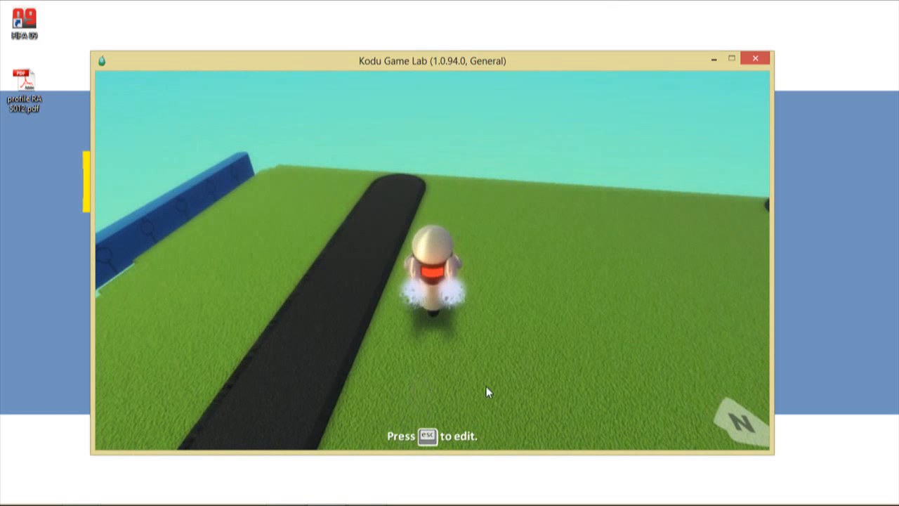
key("Escape")
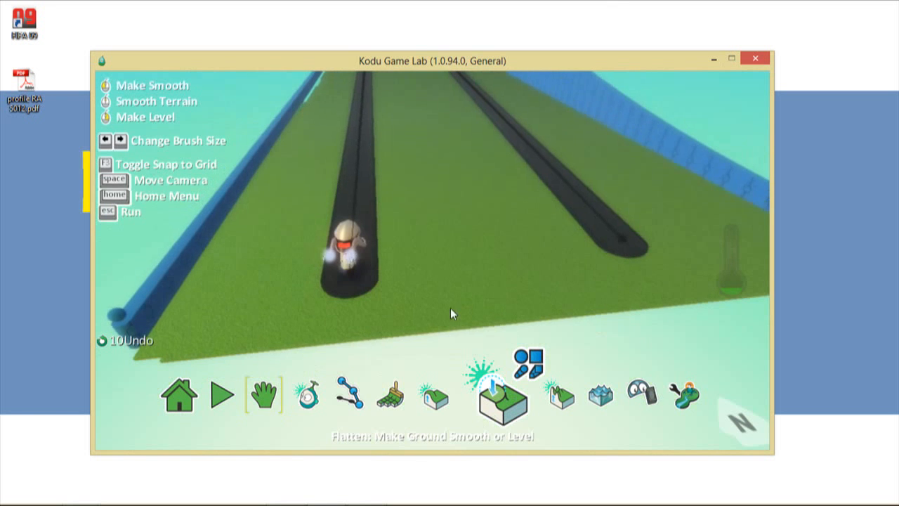
- Open the Kodu's program with the Object Tool and move to rule 2's missile tile
key("space")
left_click(327, 401)
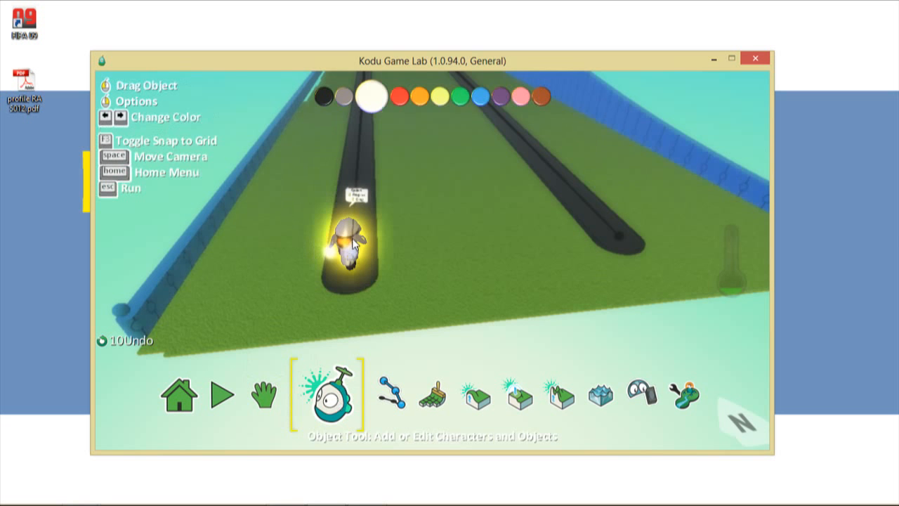
right_click(351, 188)
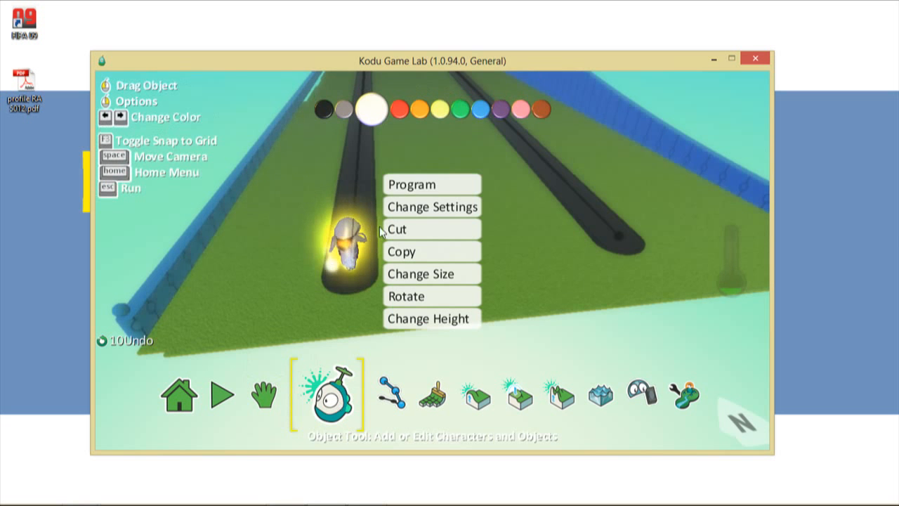
left_click(435, 187)
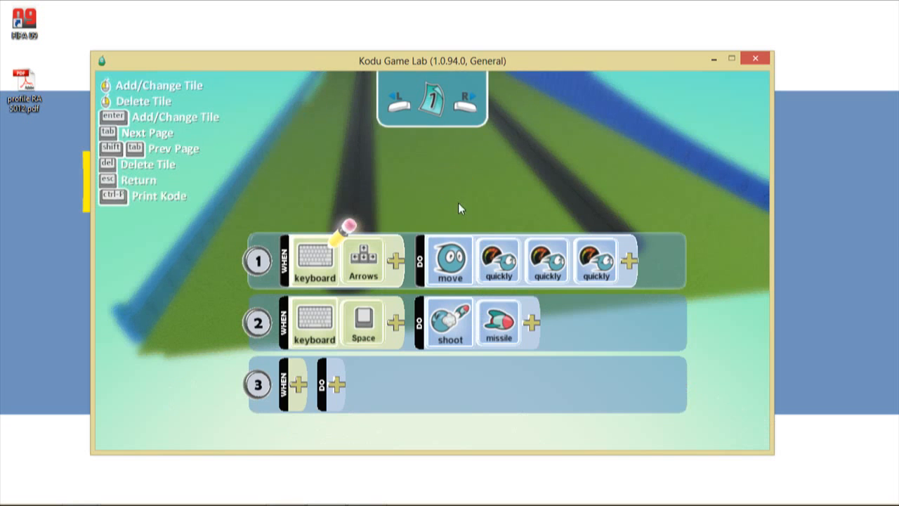
scroll(459, 204, "down", 2)
scroll(458, 203, "up", 1)
key("Right")
key("Right")
key("Right")
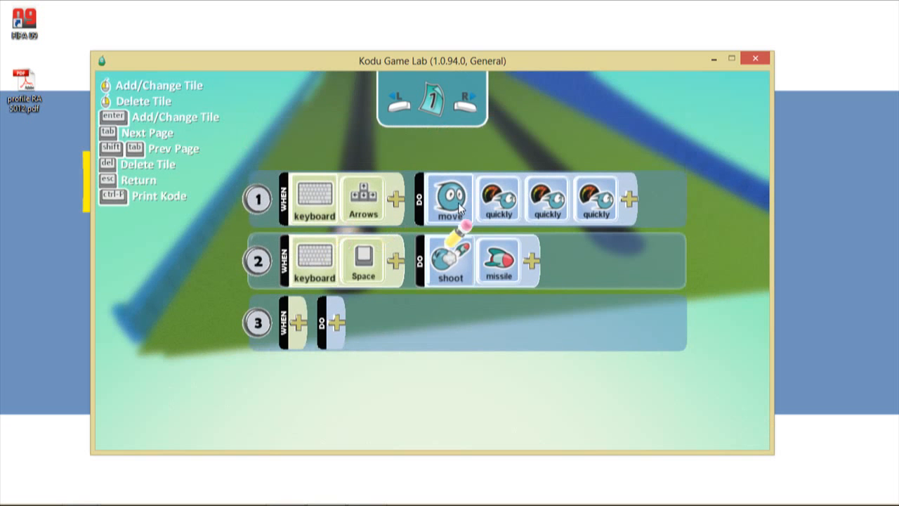
- Replace the missile tile in rule 2 with blip after shoot
left_click(542, 270)
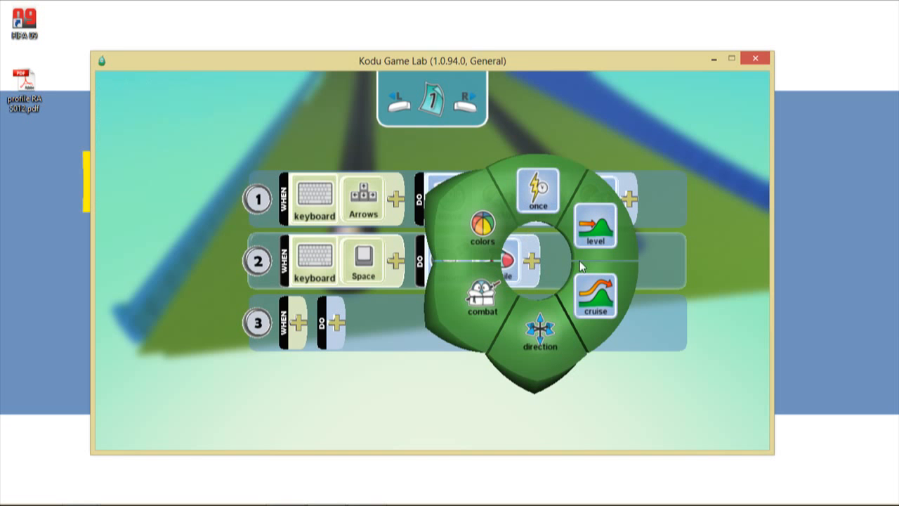
left_click(677, 257)
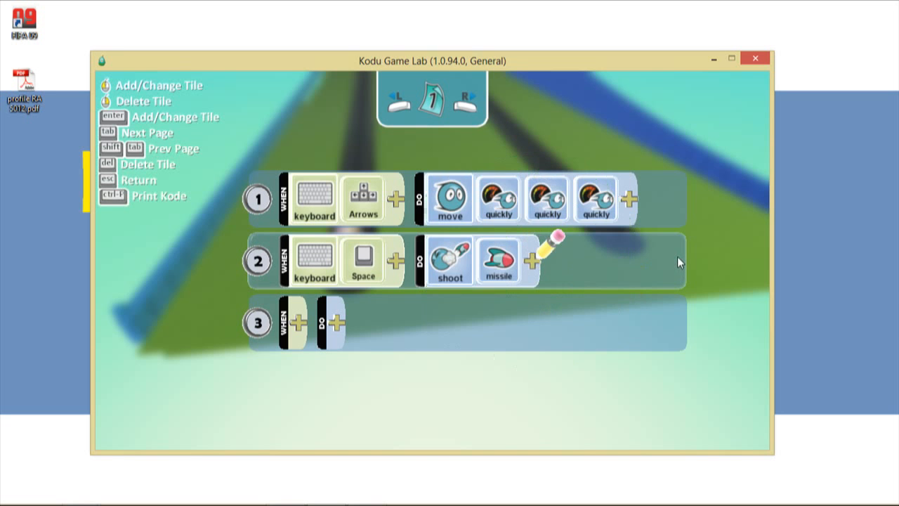
key("Left")
key("Delete")
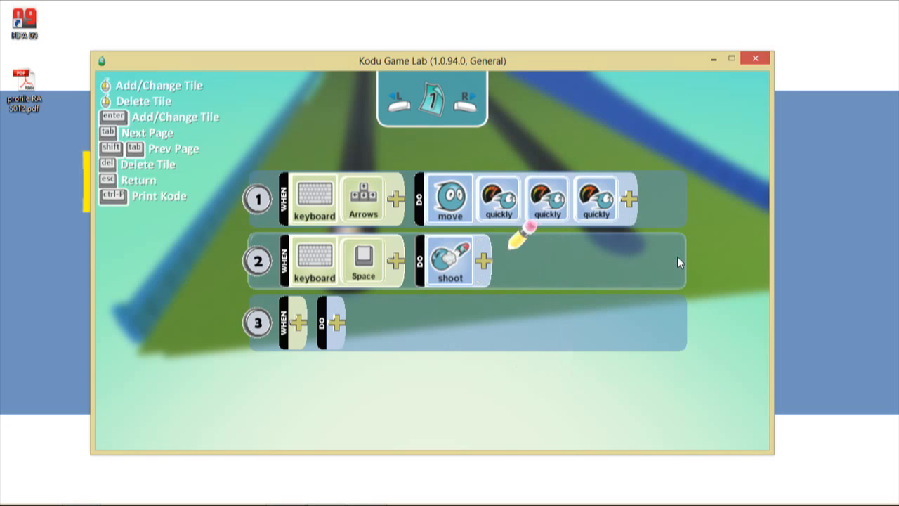
left_click(486, 257)
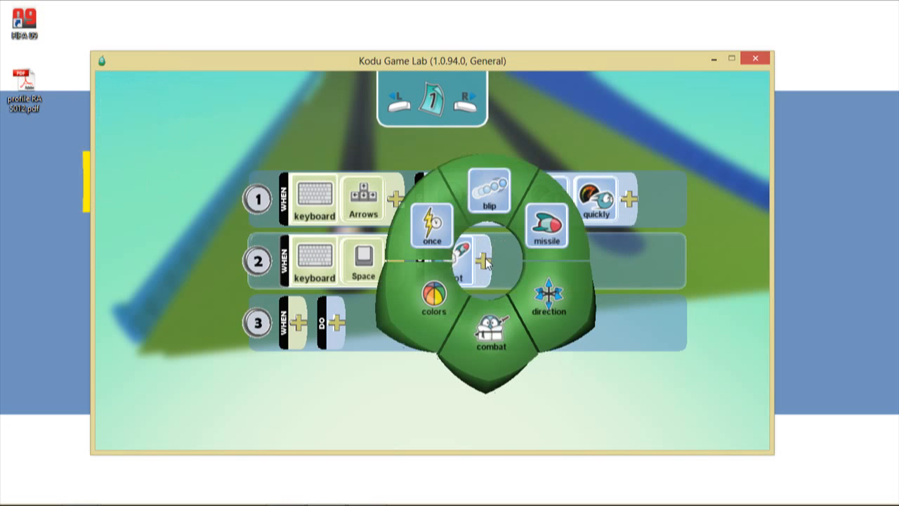
left_click(478, 204)
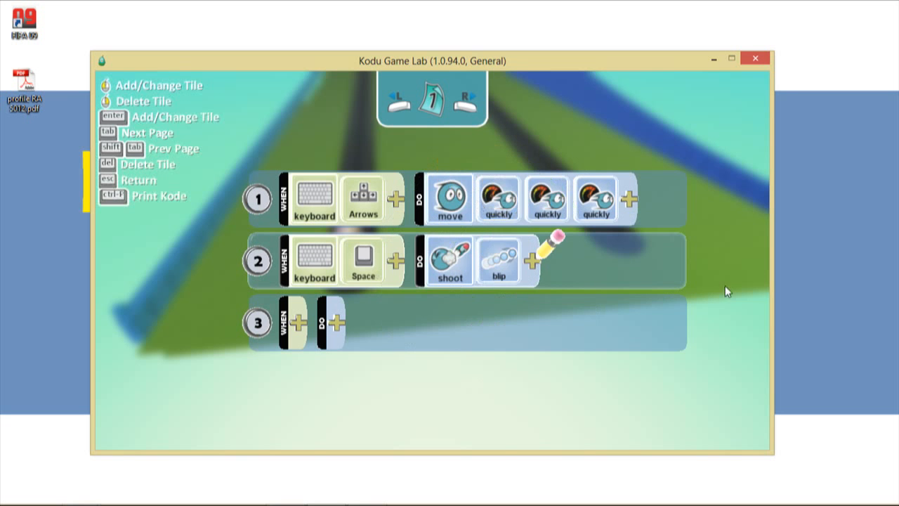
key("Escape")
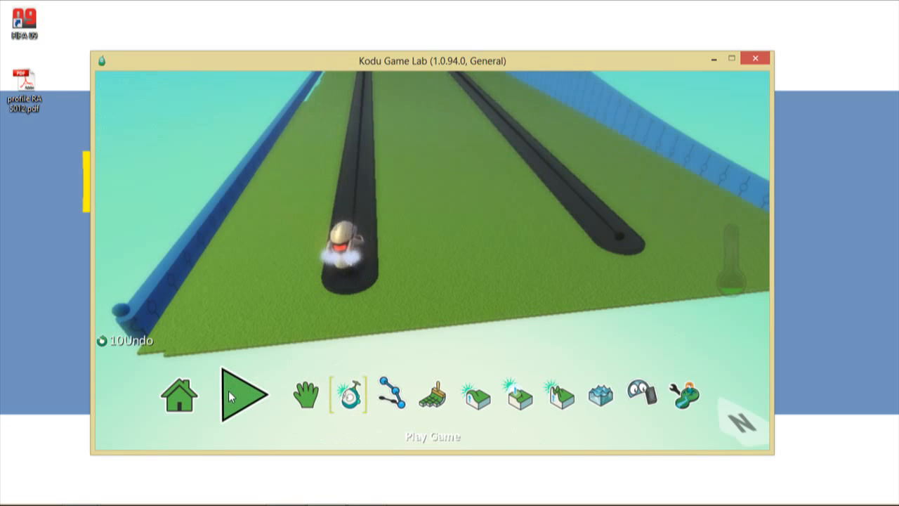
- Start a test run and drive the Kodu forward, firing blips and turning onto the black path
left_click(227, 393)
key("Up")
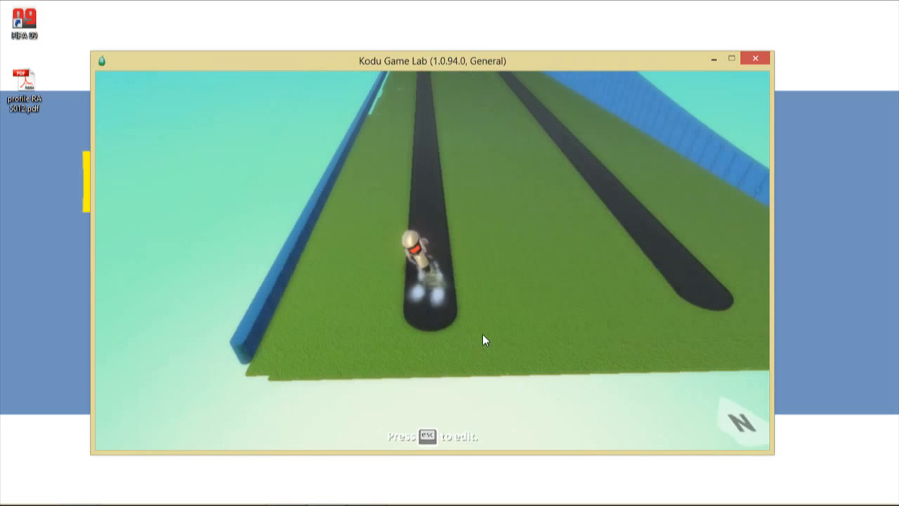
key("space")
key("Right")
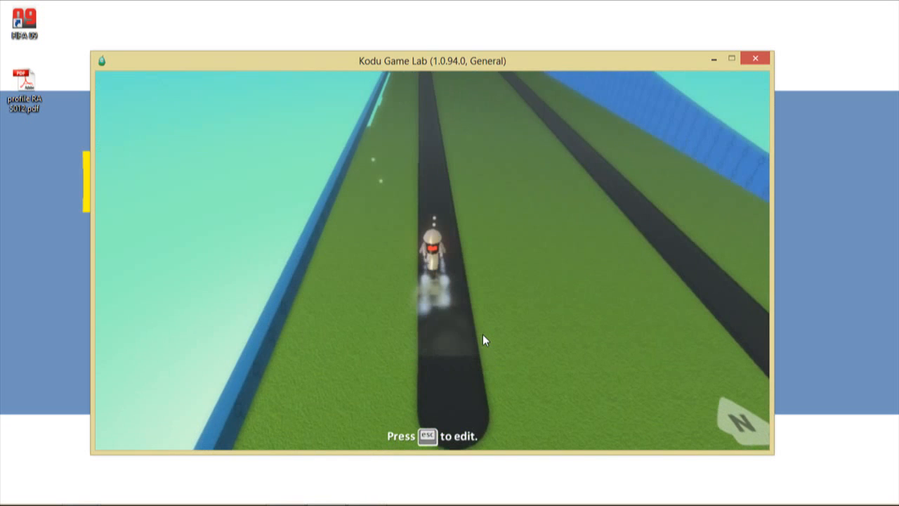
key("Up")
key("space")
key("Left")
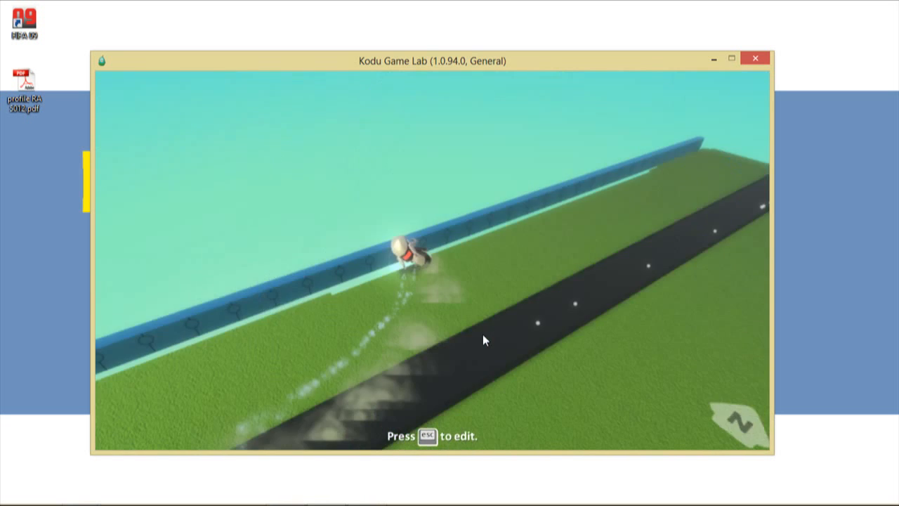
key("Right")
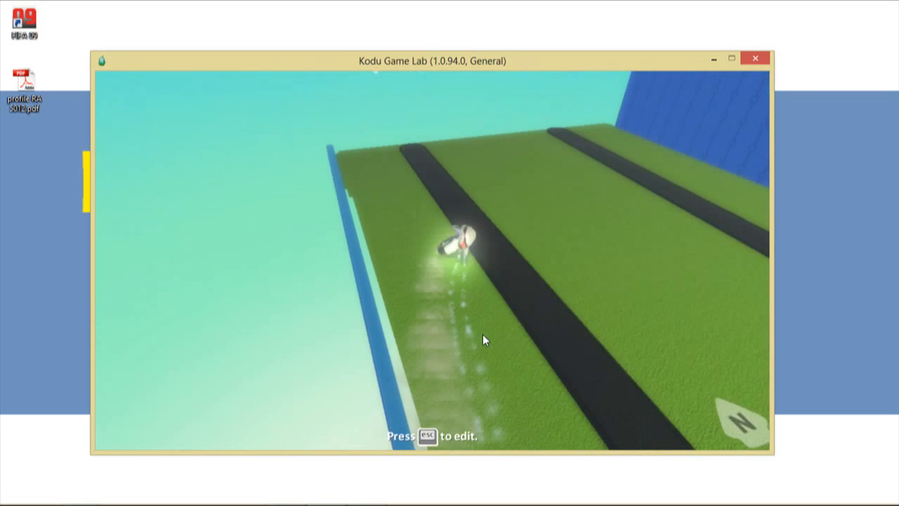
key("Right")
key("Right")
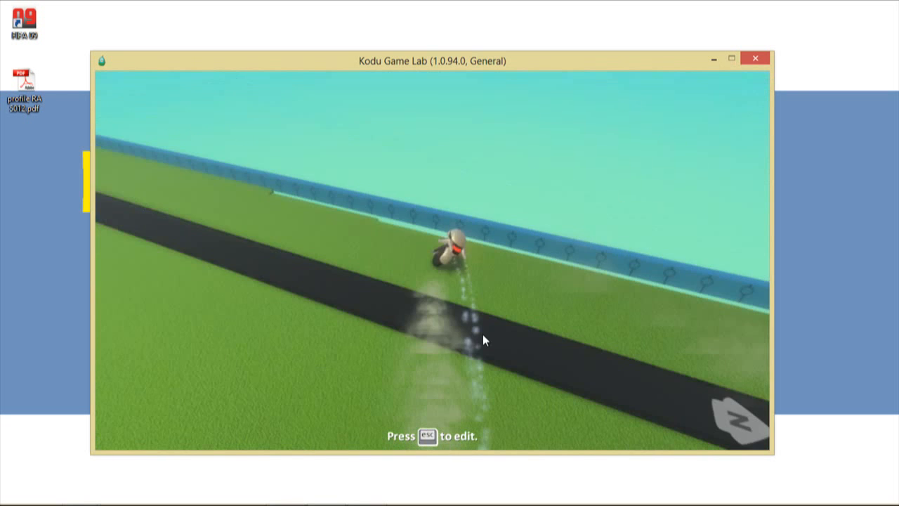
- Steer the Kodu toward the side wall while firing blips, then stop the game
key("Left")
key("Left")
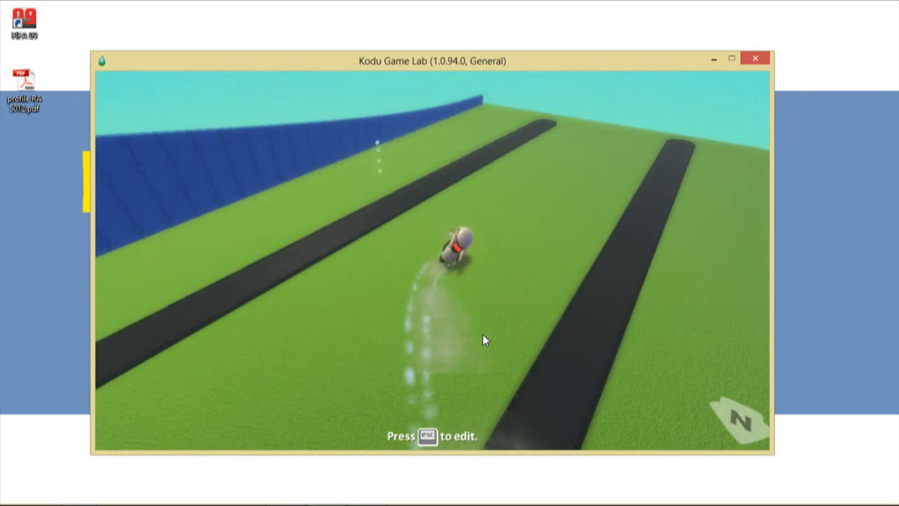
key("Up")
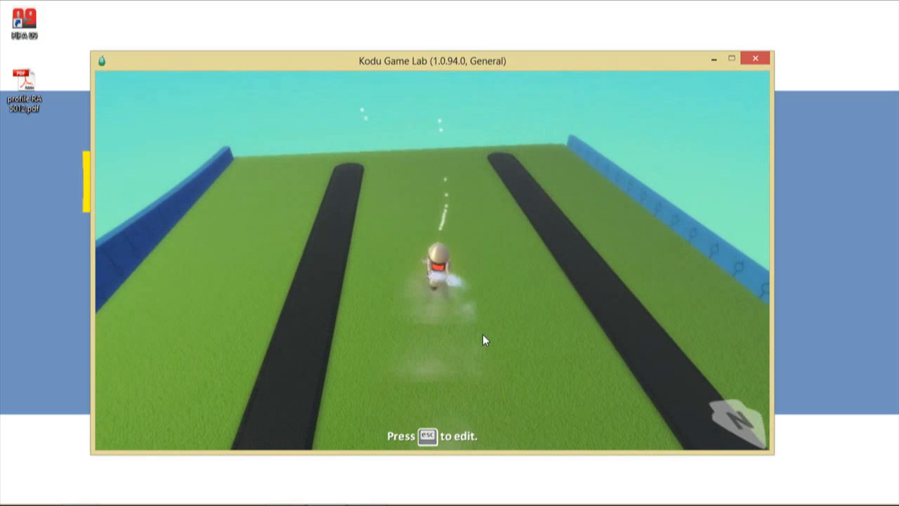
key("Left")
key("Right")
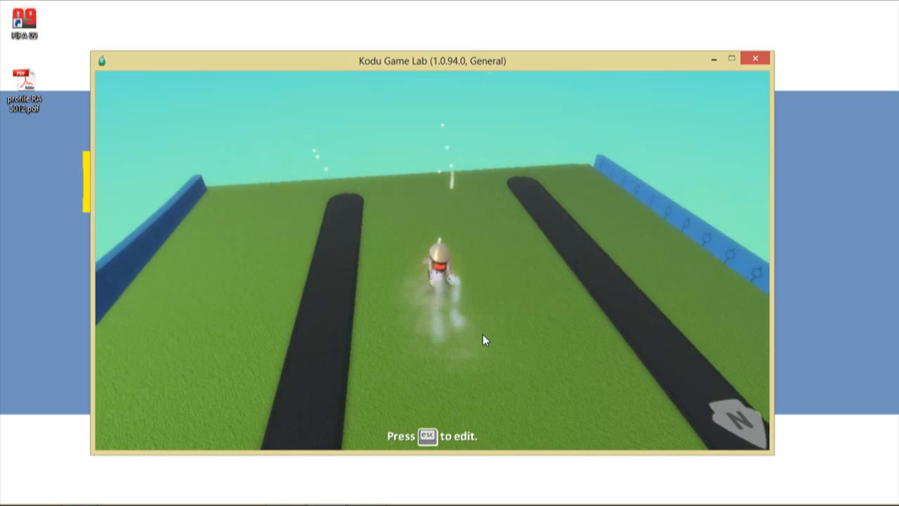
key("Right")
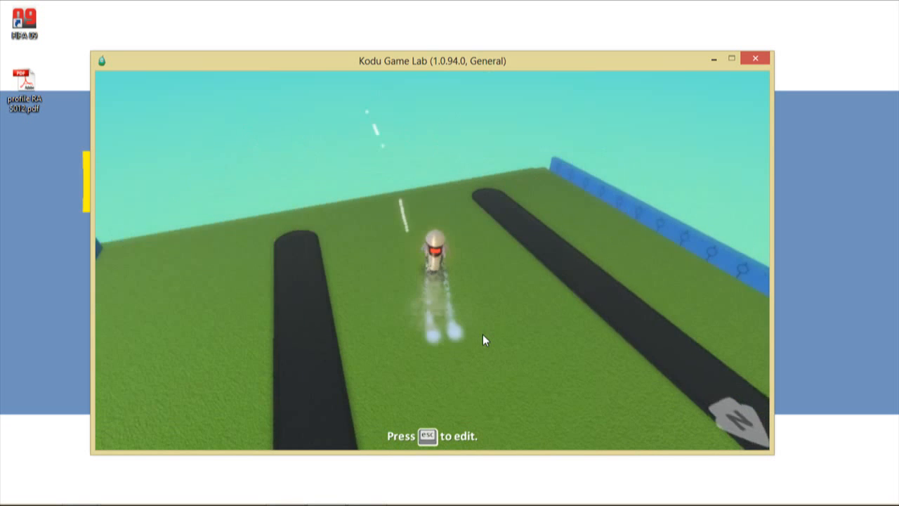
key("Right")
key("Up")
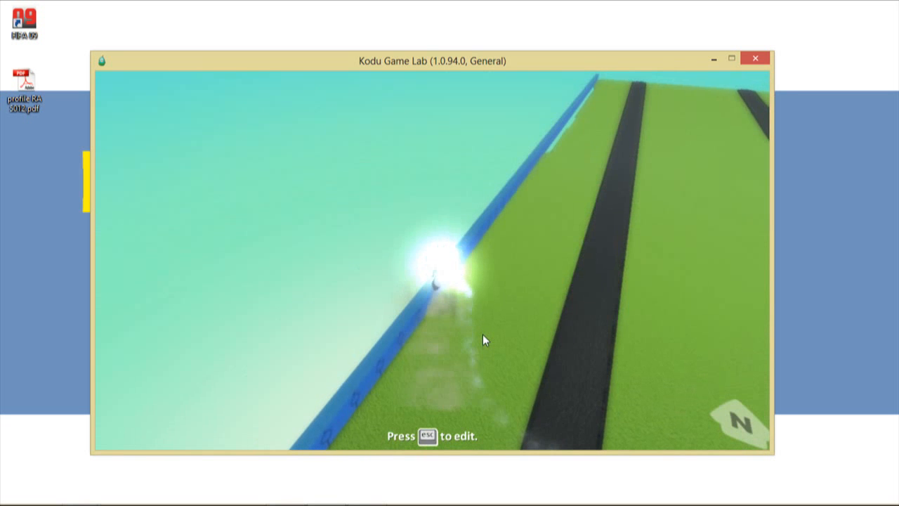
key("Escape")
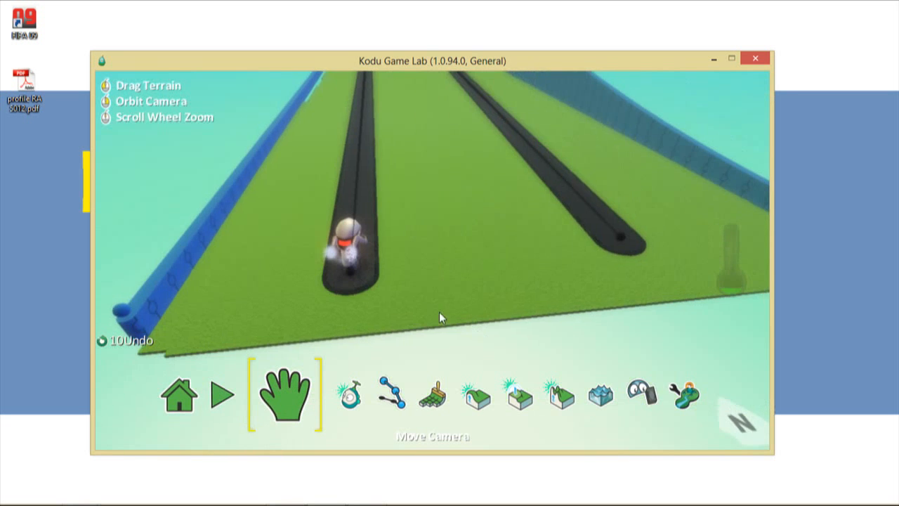
- Copy the Kodu character using the Object Tool
left_click(336, 404)
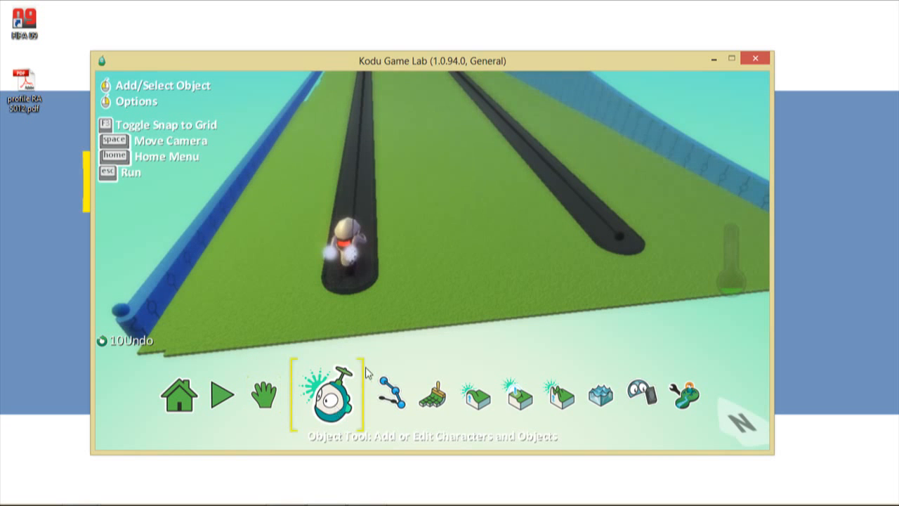
right_click(349, 242)
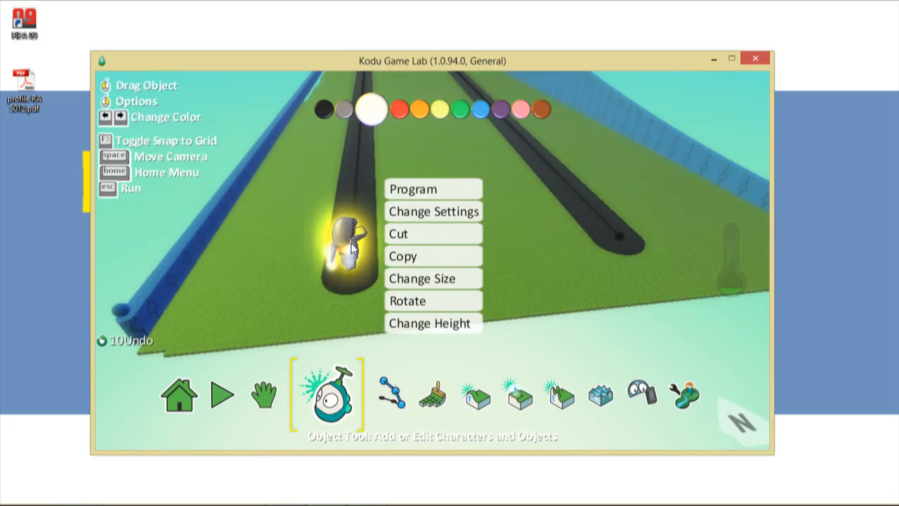
left_click(420, 258)
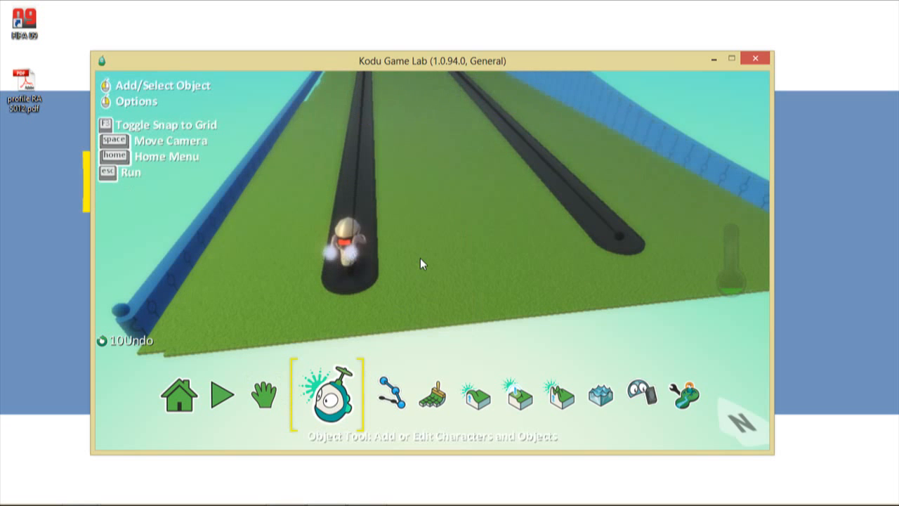
- Pan to the middle black track and paste the Kodu copy at its end
left_click(271, 402)
left_click_drag(575, 324, 402, 342)
left_click(344, 396)
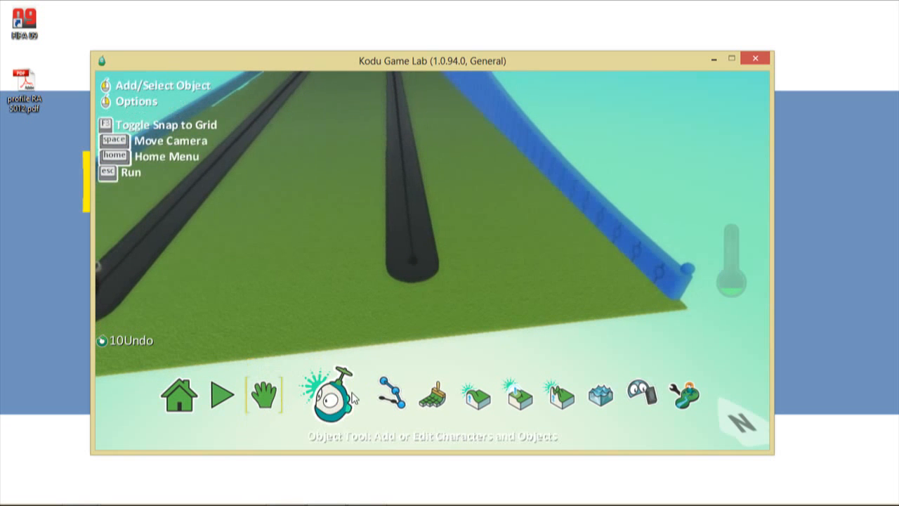
left_click(411, 261)
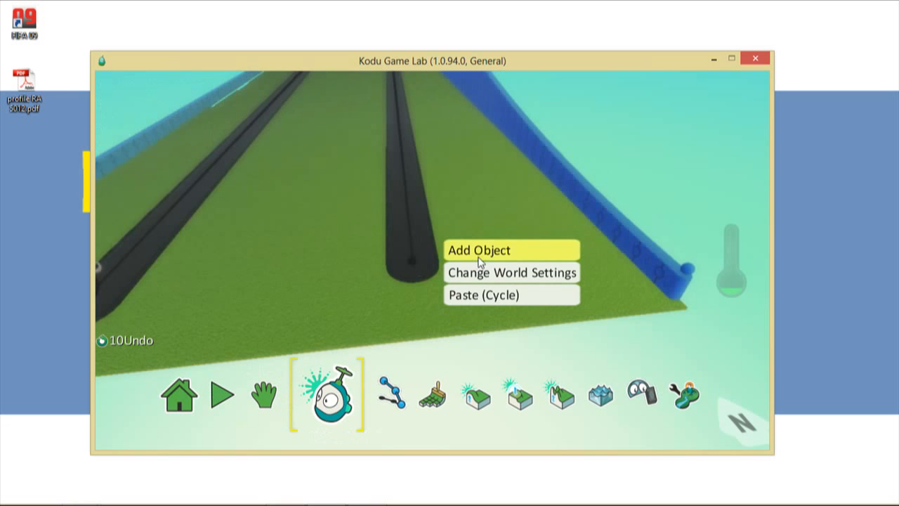
left_click(474, 296)
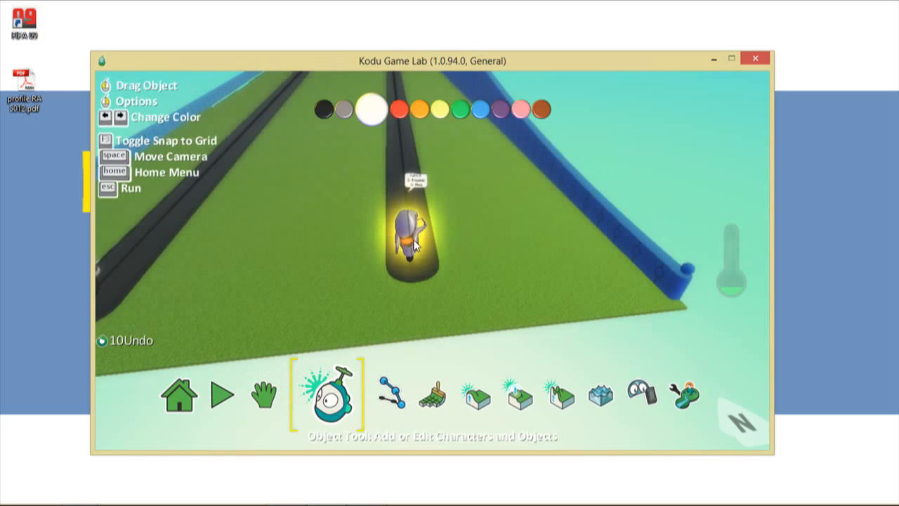
right_click(414, 184)
- Change the pasted Kodu's rule 1 movement keys from Arrows to WASD
left_click(496, 188)
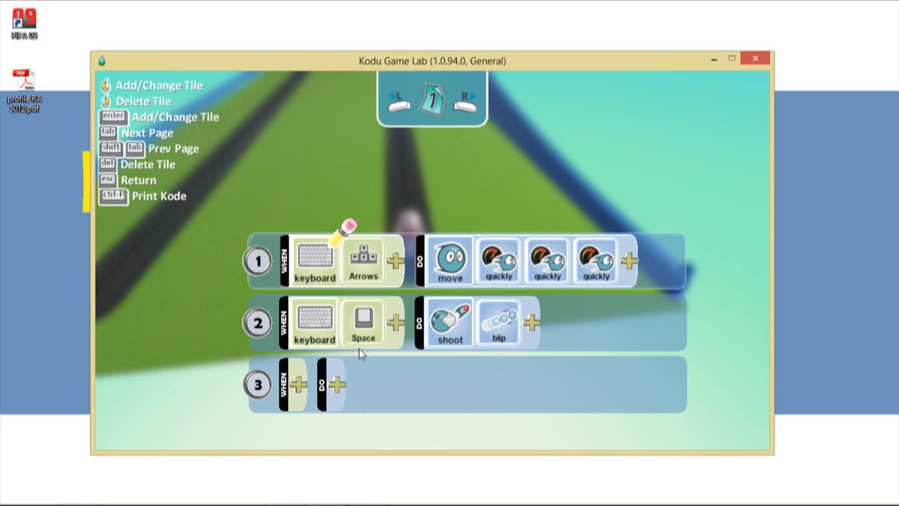
mouse_move(359, 347)
mouse_move(609, 341)
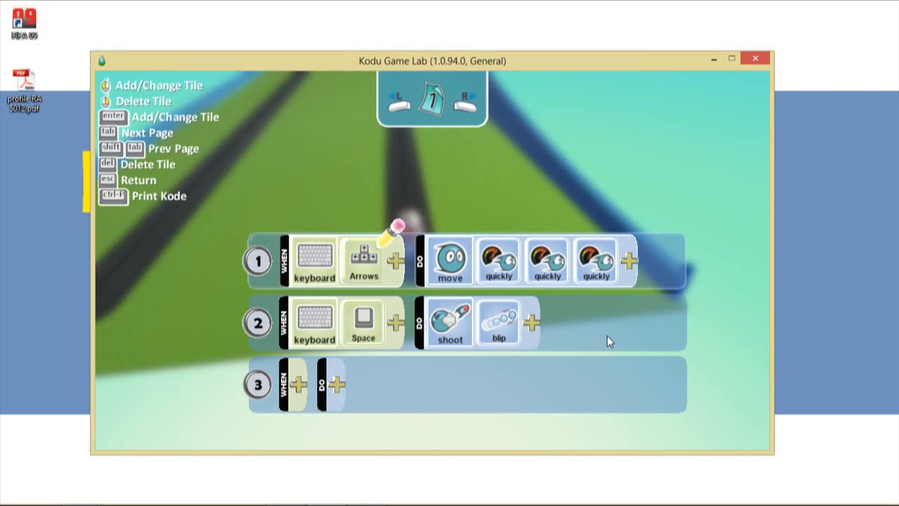
key("Delete")
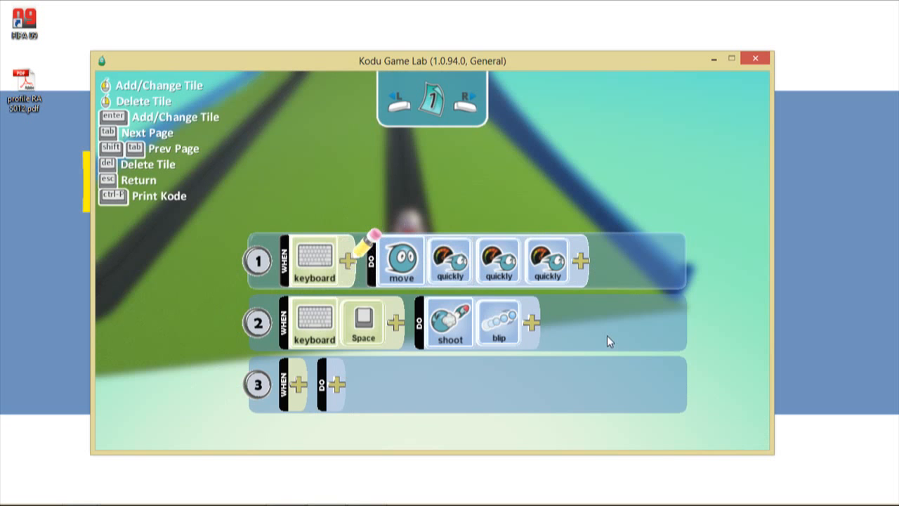
left_click(347, 265)
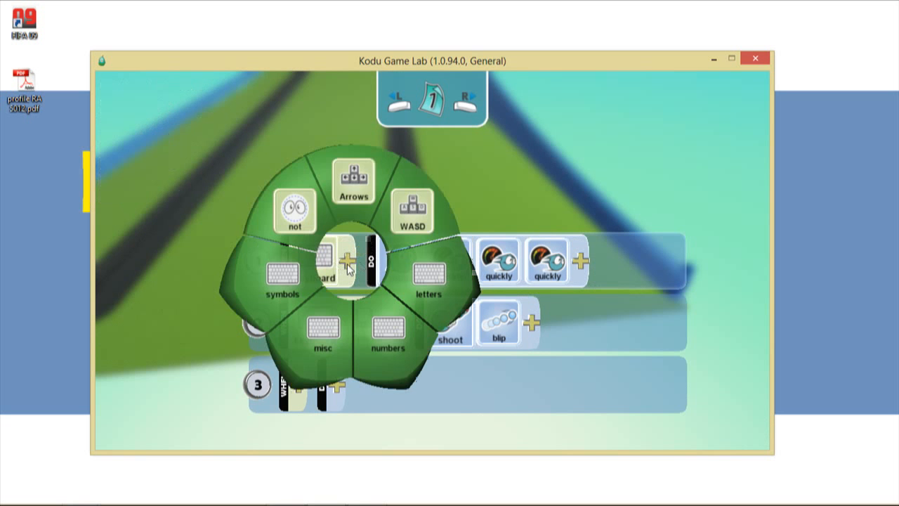
left_click(434, 220)
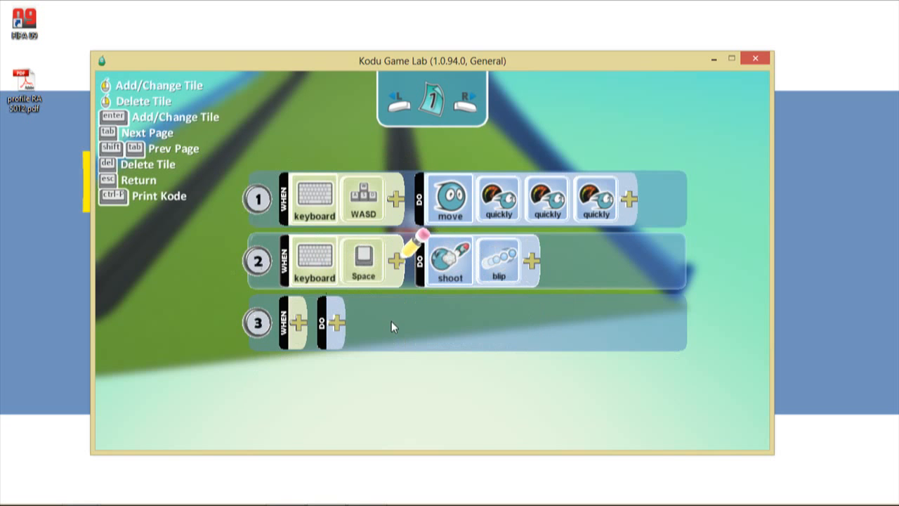
- Change rule 2's trigger key from Space to End from the miscellaneous keys
left_click(395, 260)
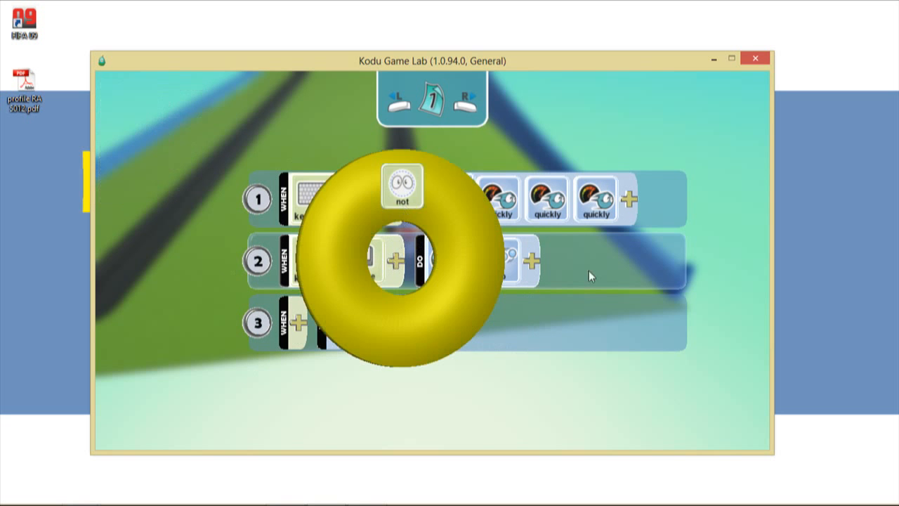
left_click(624, 264)
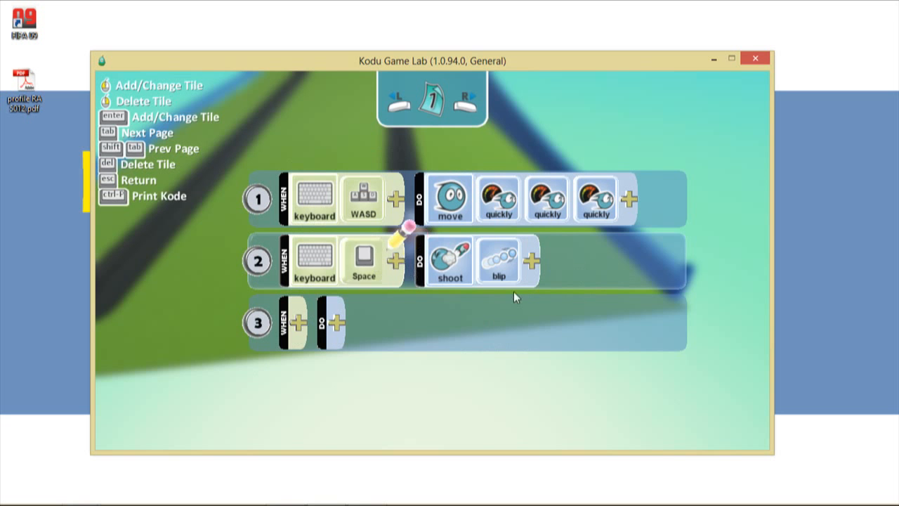
key("Delete")
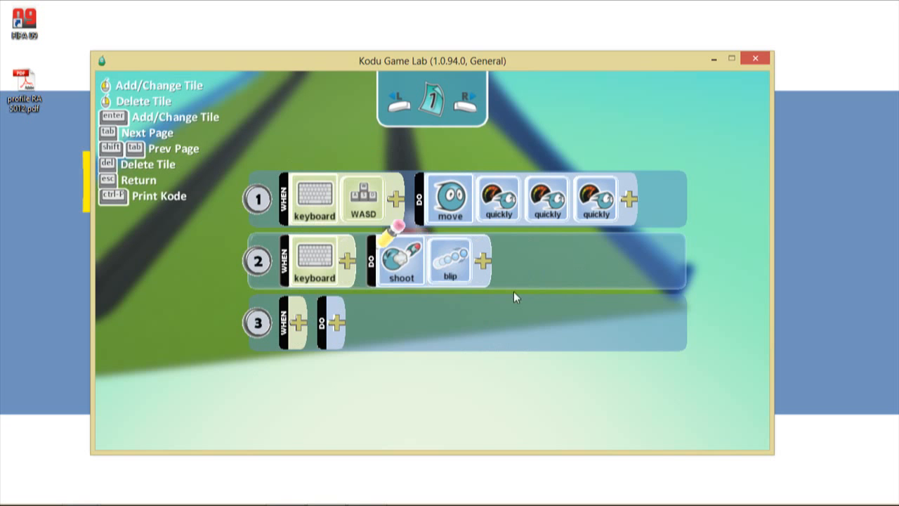
left_click(350, 264)
left_click(308, 345)
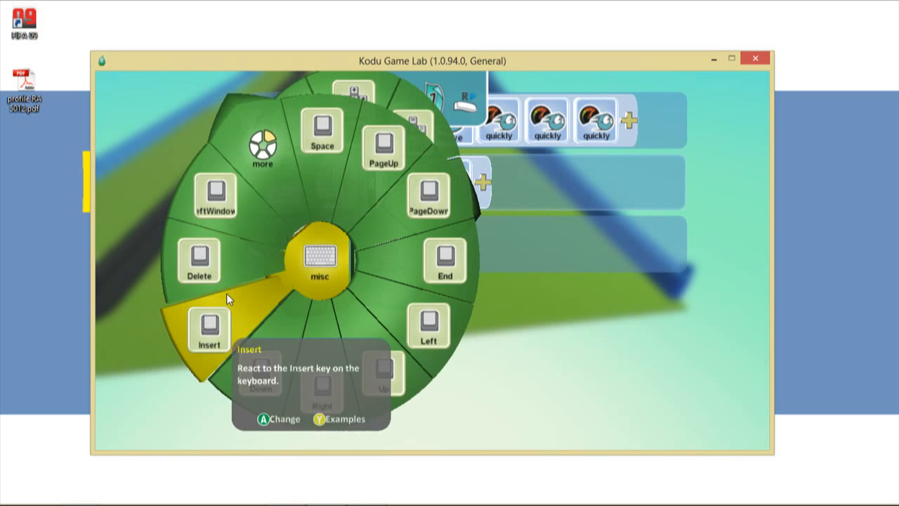
left_click(440, 276)
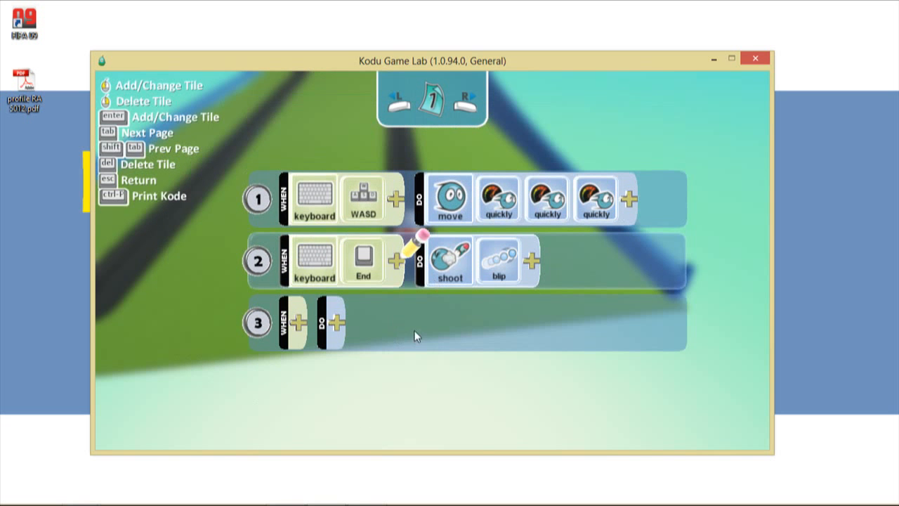
key("Escape")
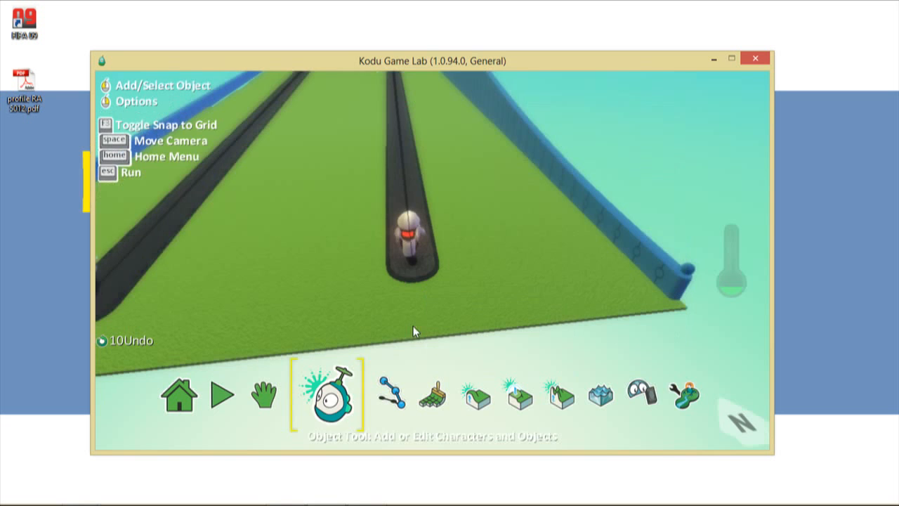
left_click(227, 392)
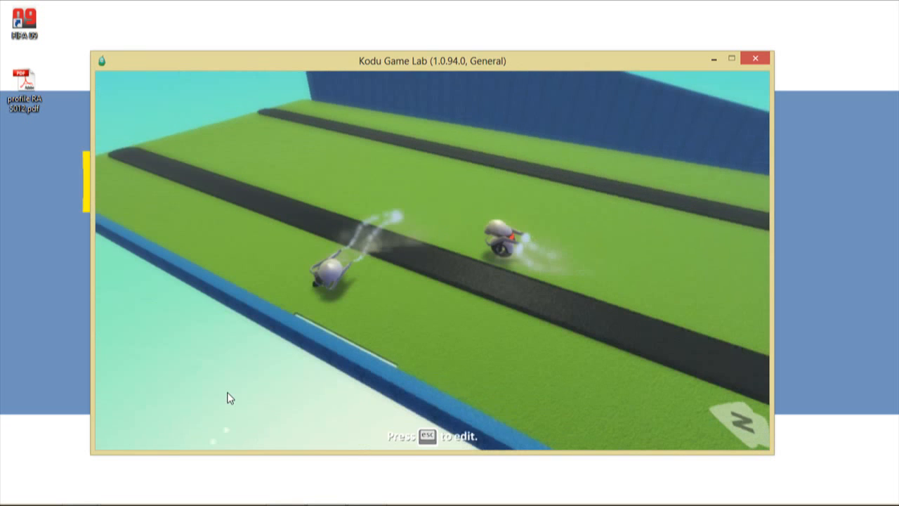
key("Escape")
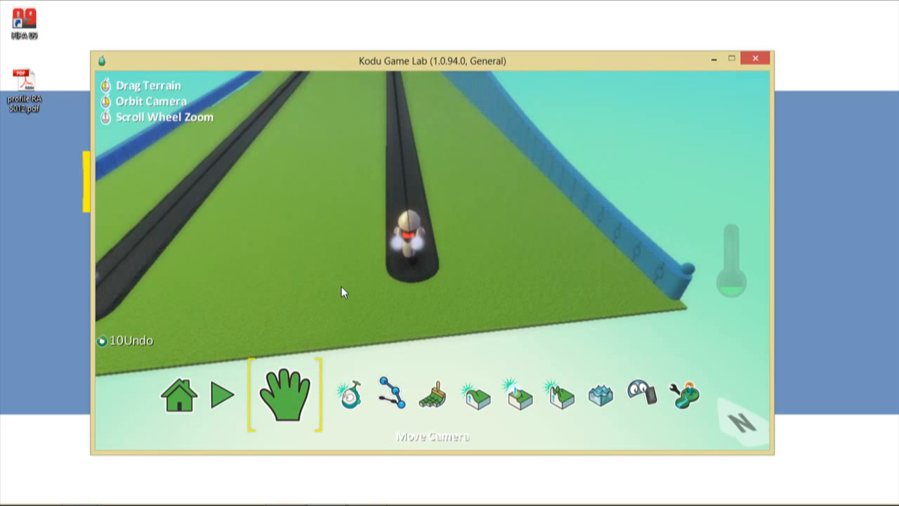
- Exit to the main menu, discarding the unsaved world changes
left_click(177, 400)
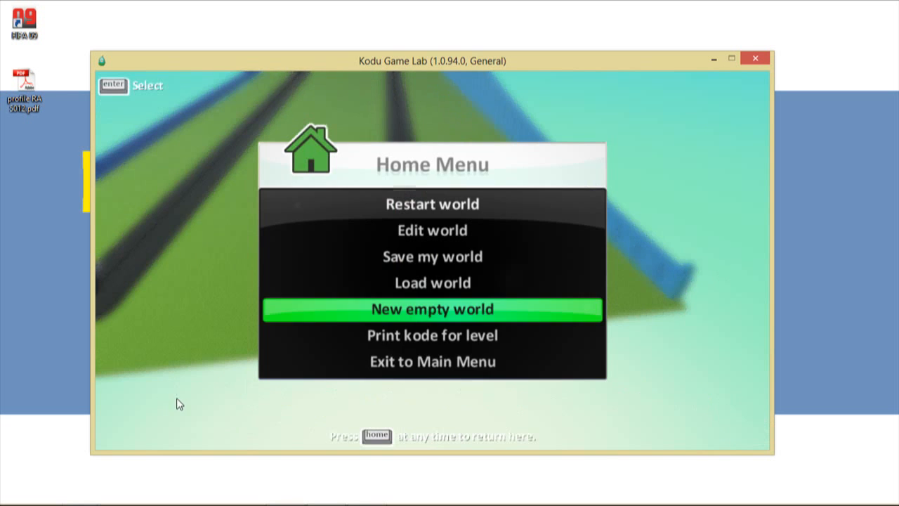
left_click(432, 362)
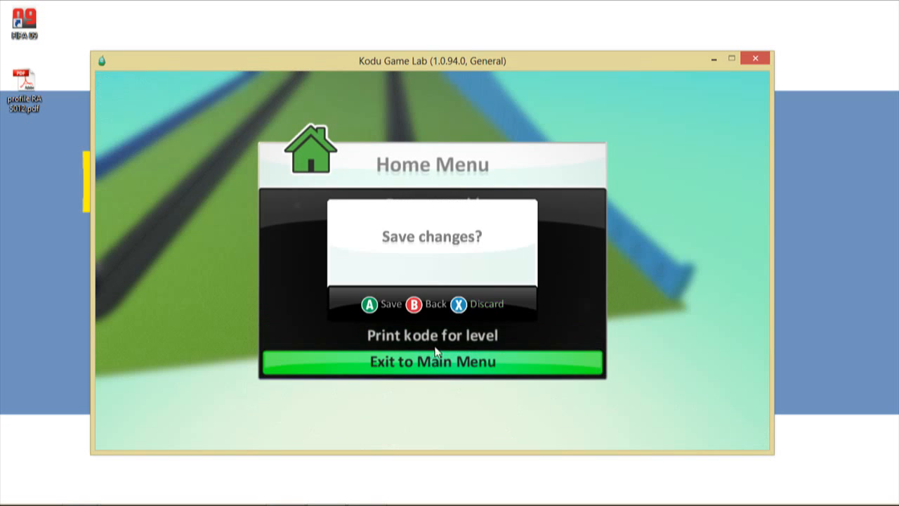
left_click(492, 306)
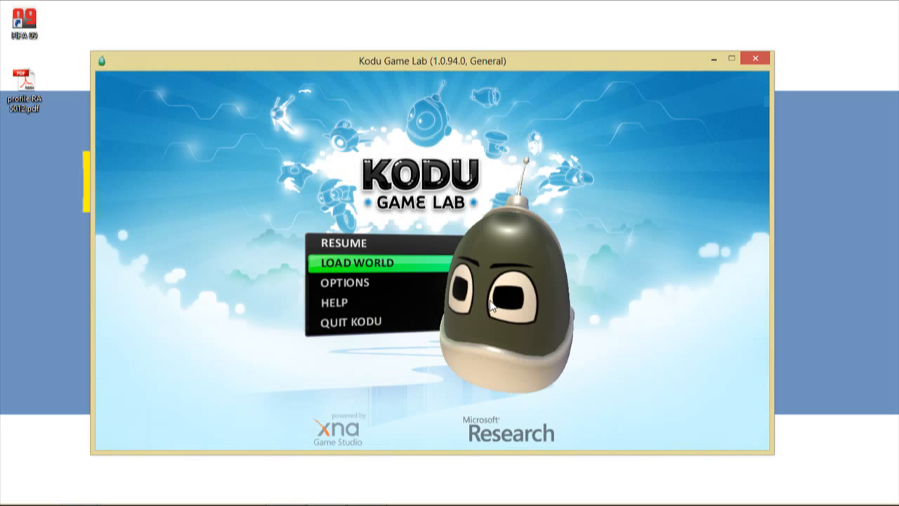
- Find Shooting Fish among the saved worlds and play it
left_click(412, 265)
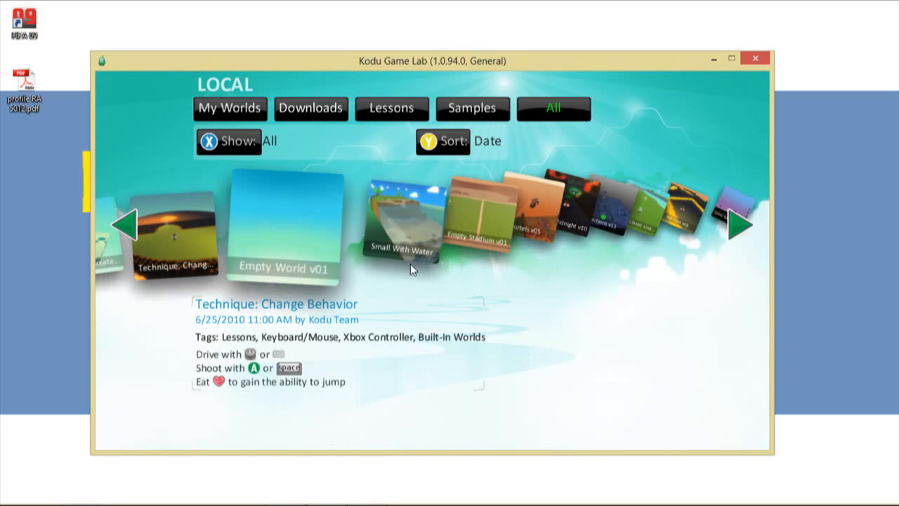
scroll(411, 264, "up", 10)
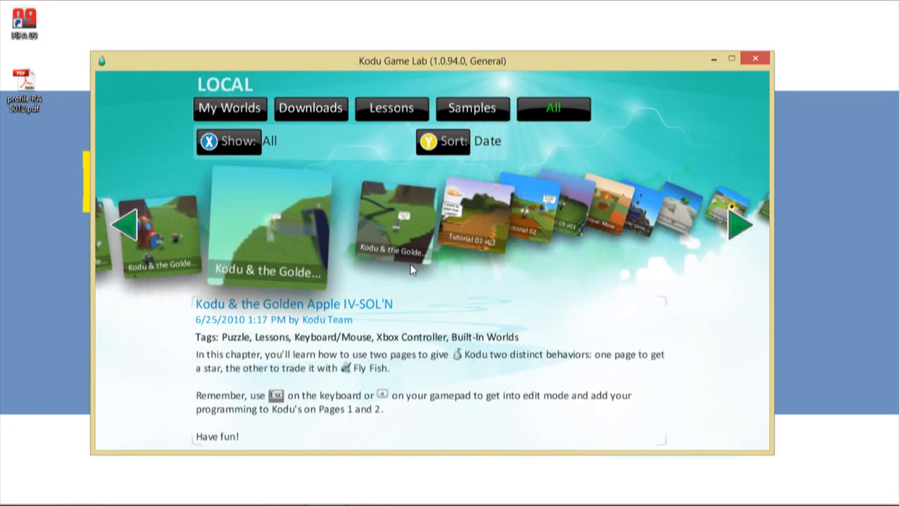
scroll(411, 264, "up", 8)
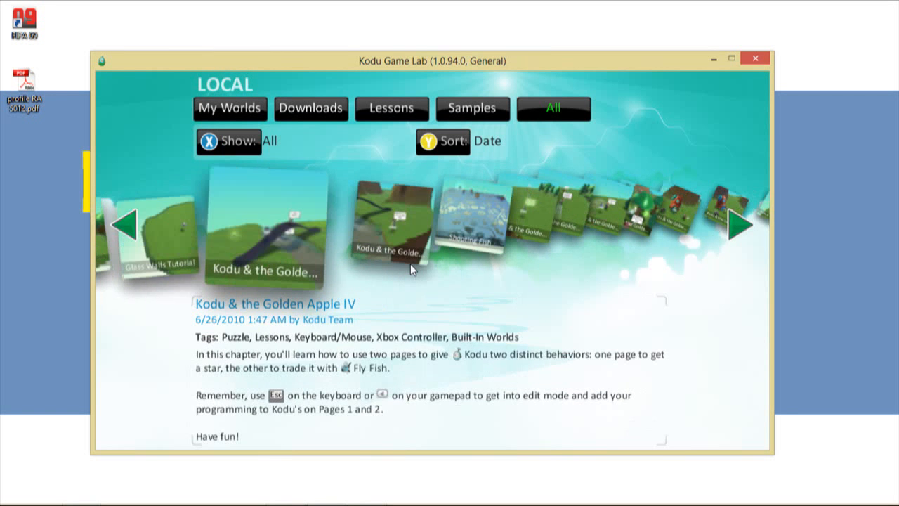
scroll(410, 263, "down", 2)
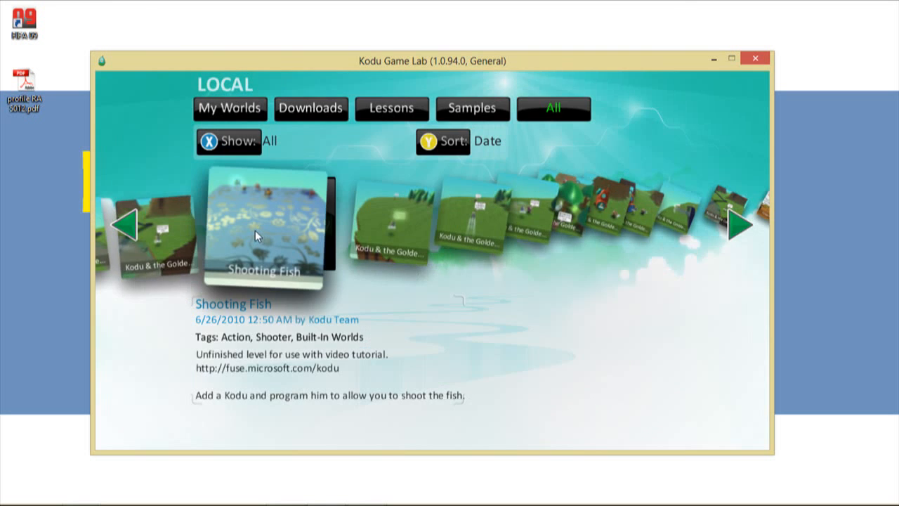
left_click(255, 231)
left_click(349, 226)
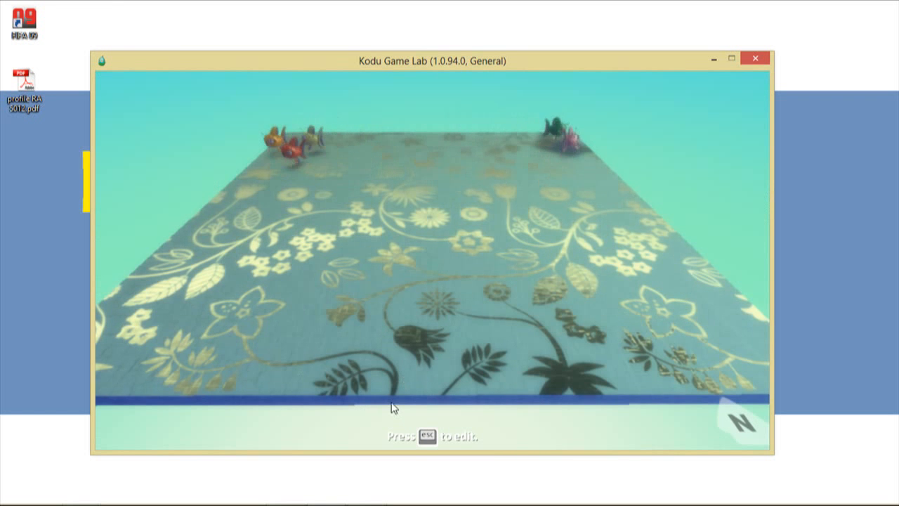
- Stop Shooting Fish, enter edit mode, and zoom out and pan to frame the floral board
key("Escape")
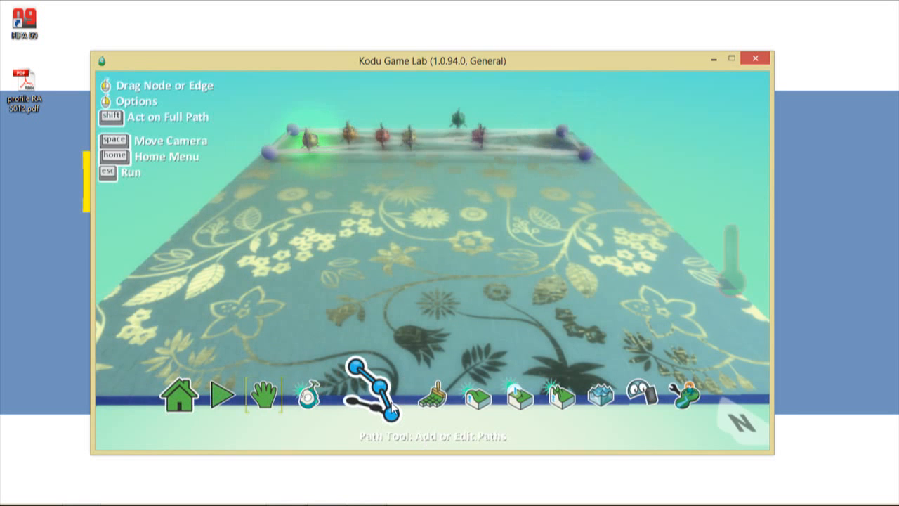
key("space")
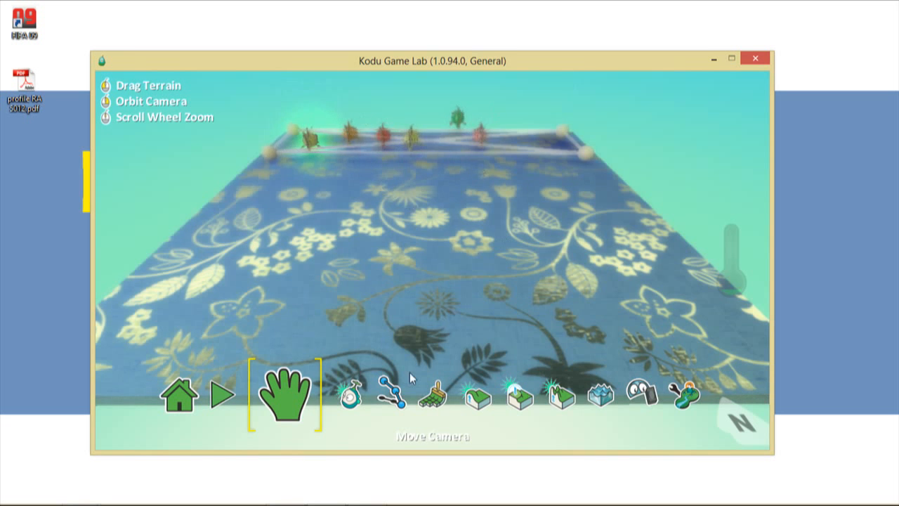
left_click(421, 401)
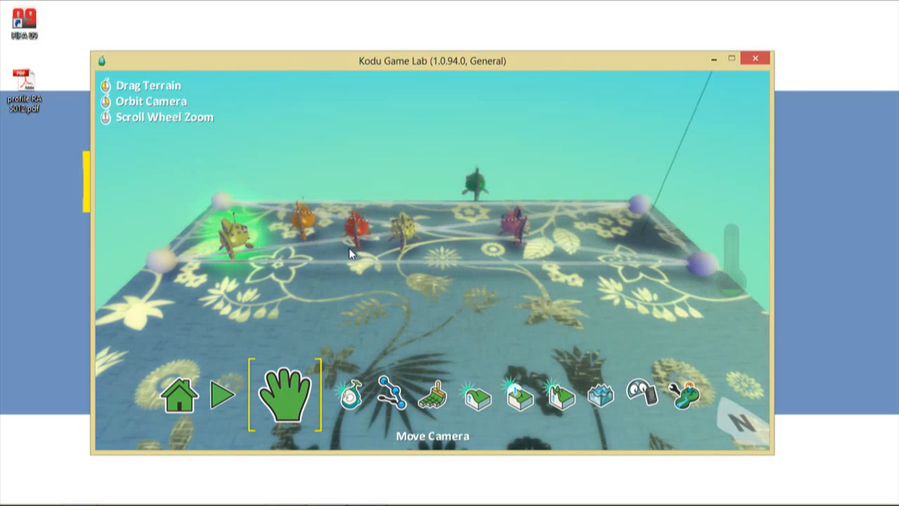
scroll(447, 175, "down", 5)
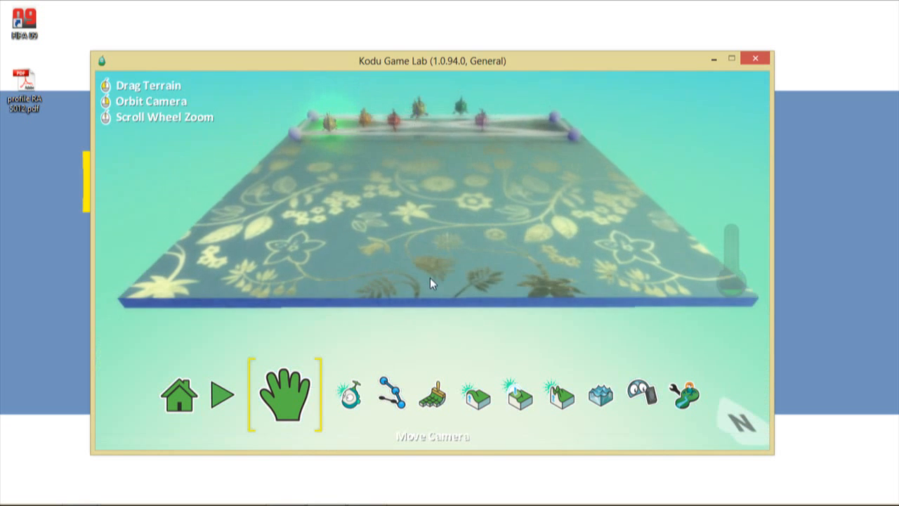
left_click_drag(430, 278, 429, 300)
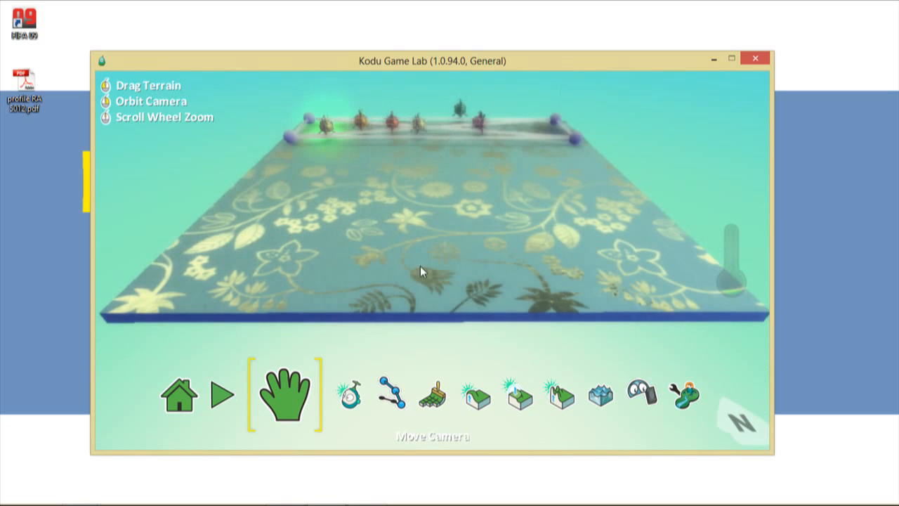
- Place a new Kodu on the board and open its program
left_click(338, 408)
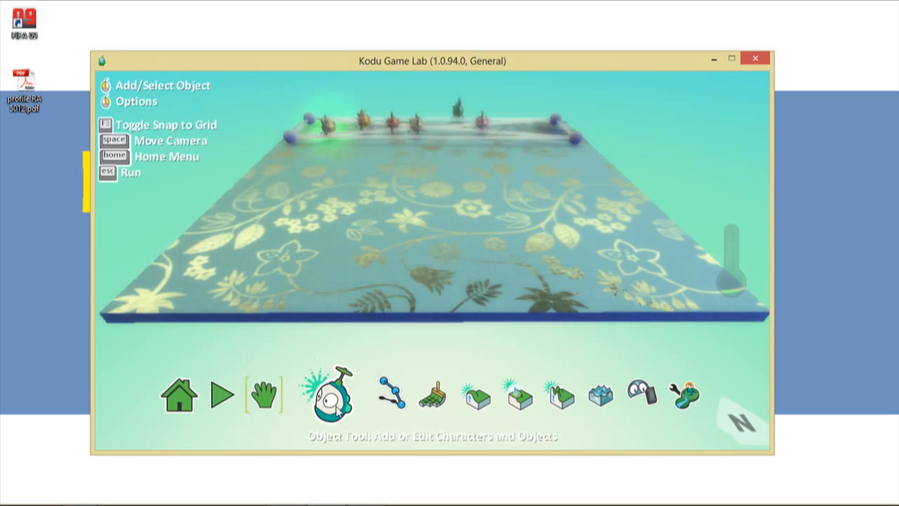
left_click(432, 286)
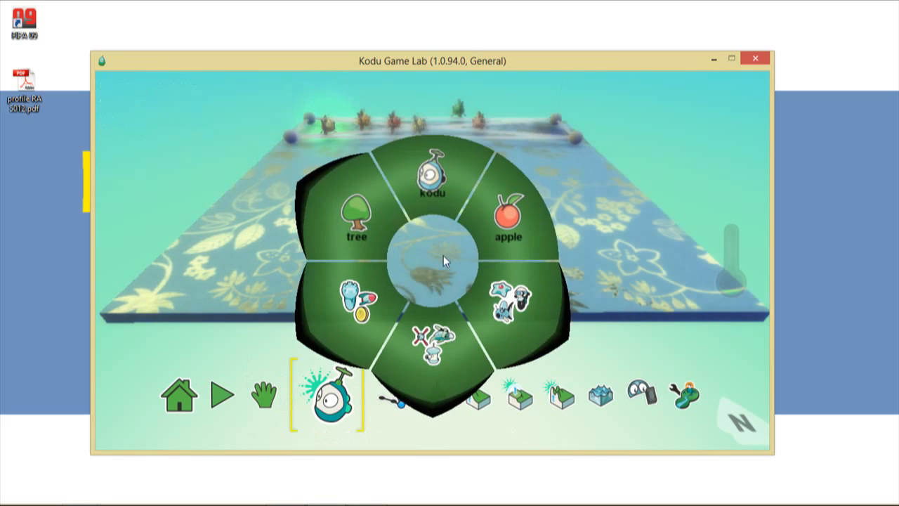
left_click(441, 193)
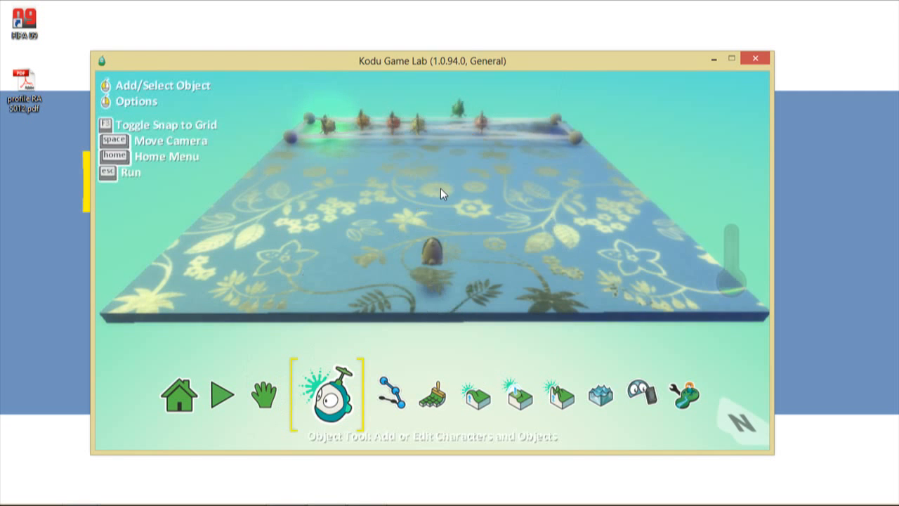
right_click(432, 255)
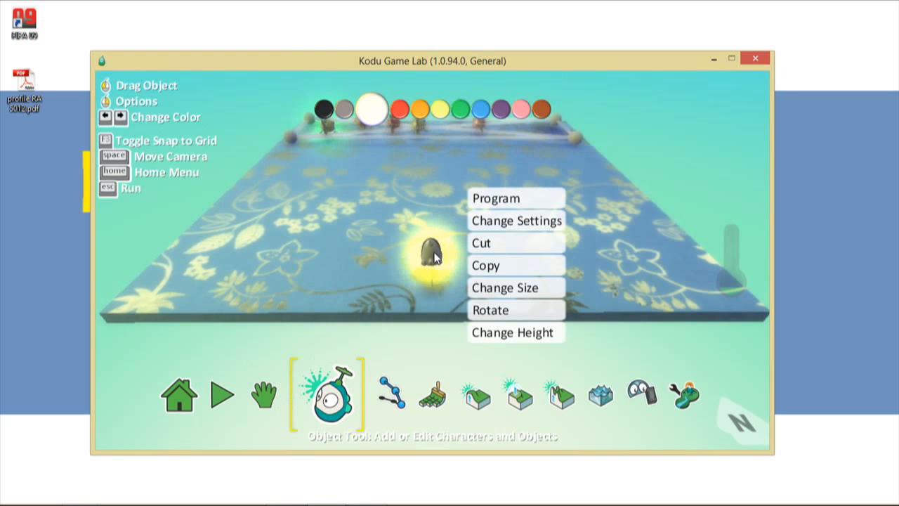
left_click(484, 202)
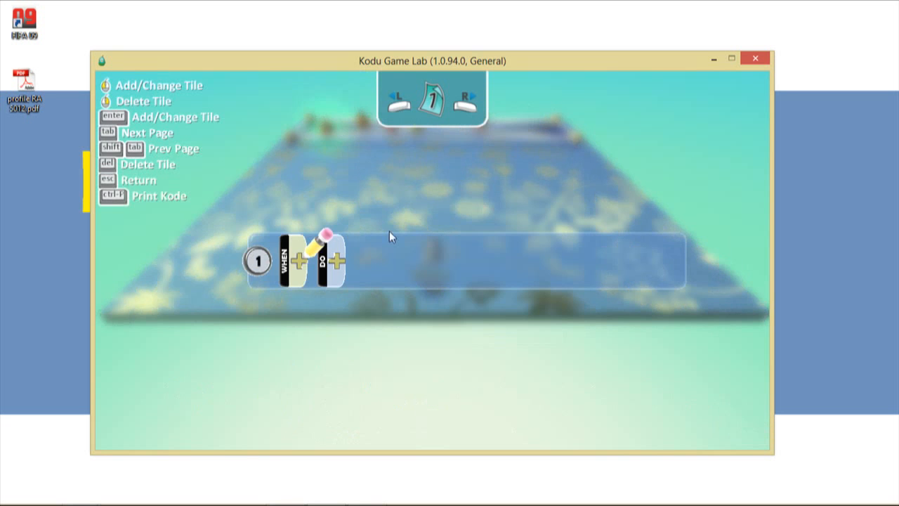
- Build rule 1 as WHEN keyboard A, DO turn, and bring up turn's modifier choices
left_click(302, 260)
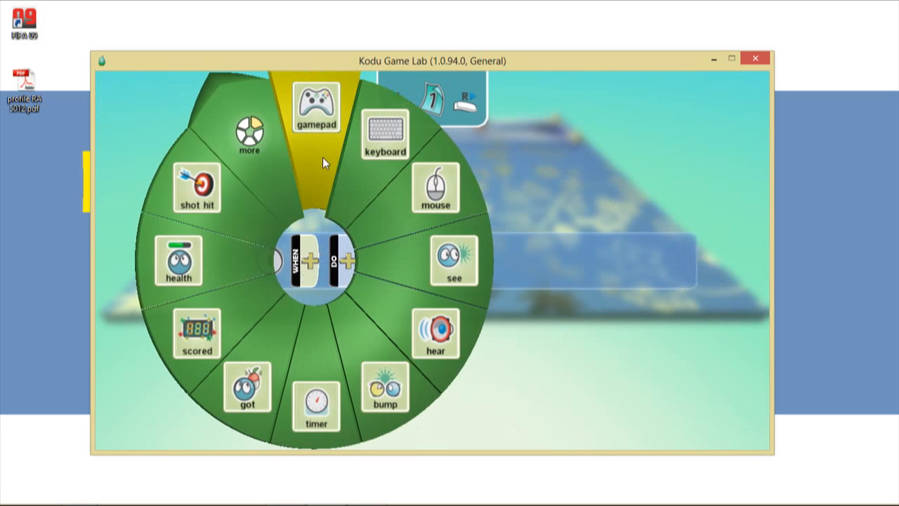
left_click(383, 166)
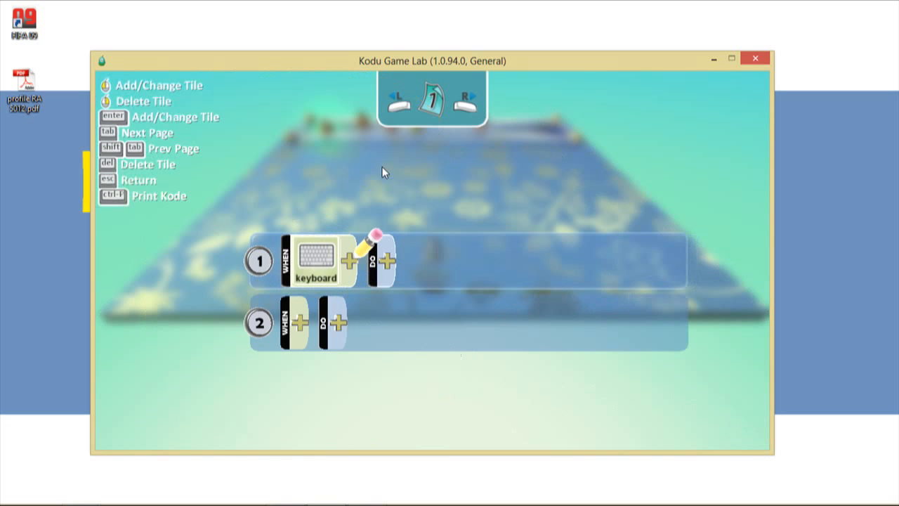
left_click(348, 261)
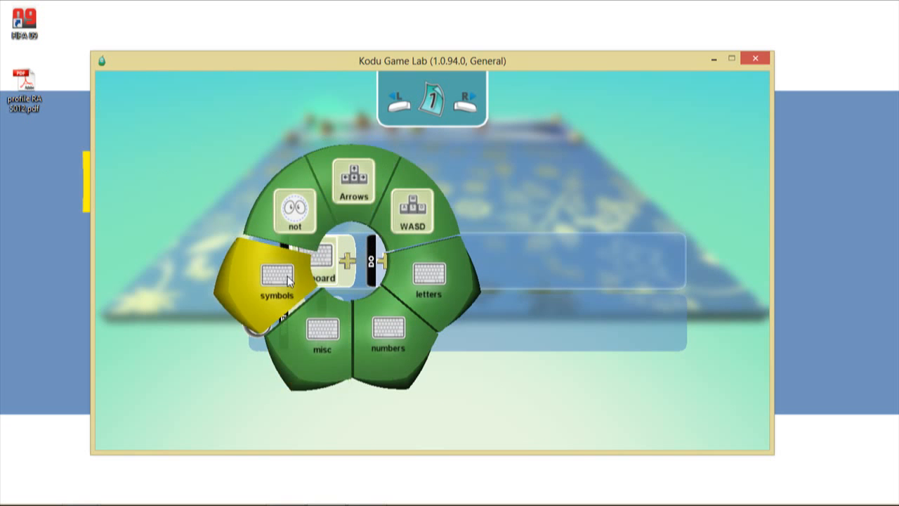
left_click(420, 285)
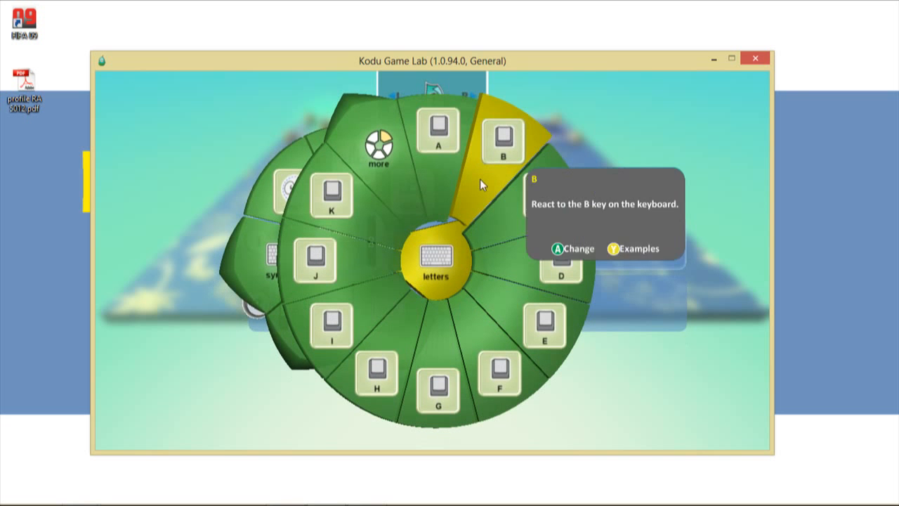
left_click(435, 179)
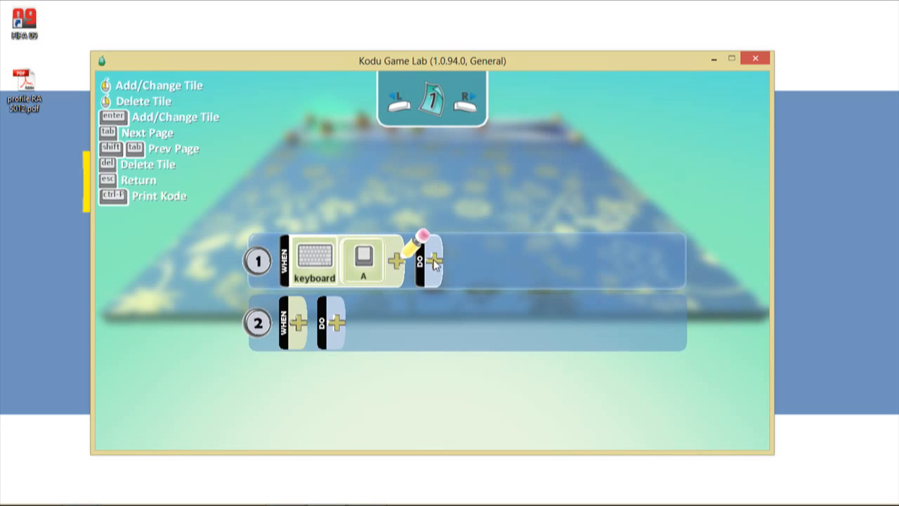
left_click(434, 259)
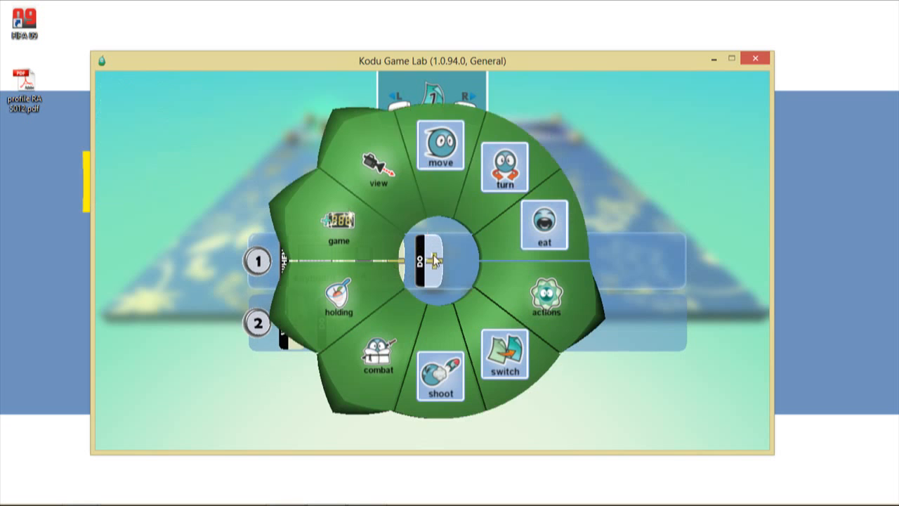
left_click(477, 201)
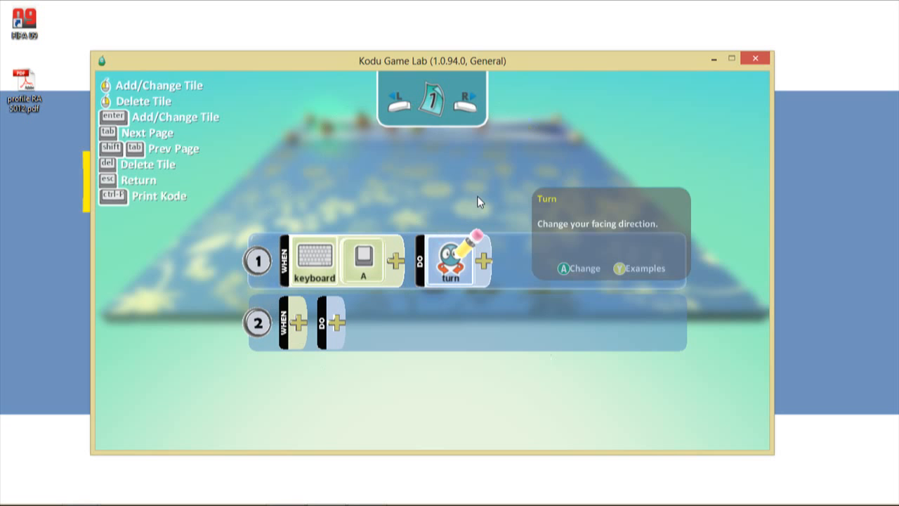
left_click(483, 264)
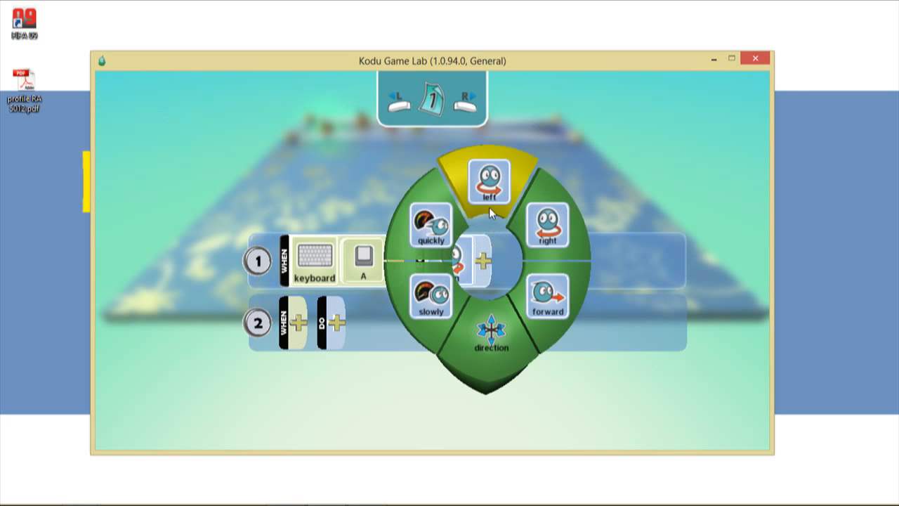